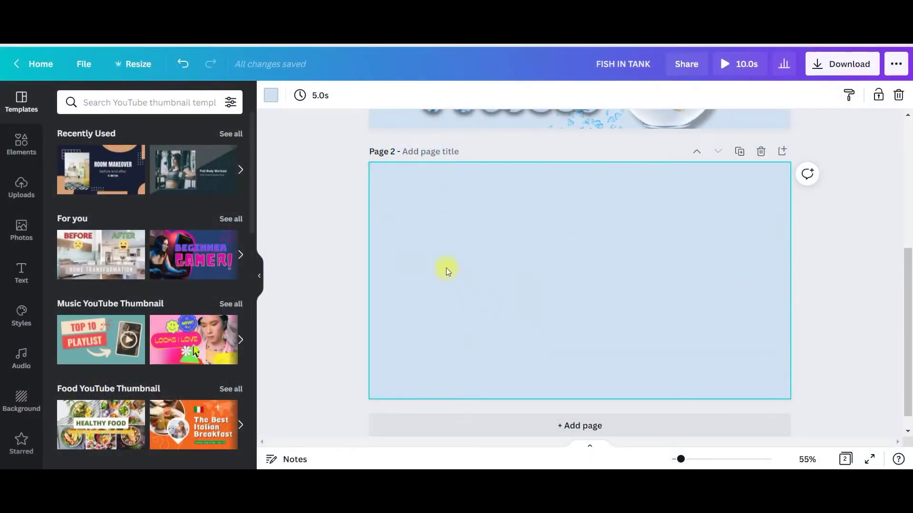
# Bring up the background colour choices for the blank light-blue Page 2.
pyautogui.click(272, 98)
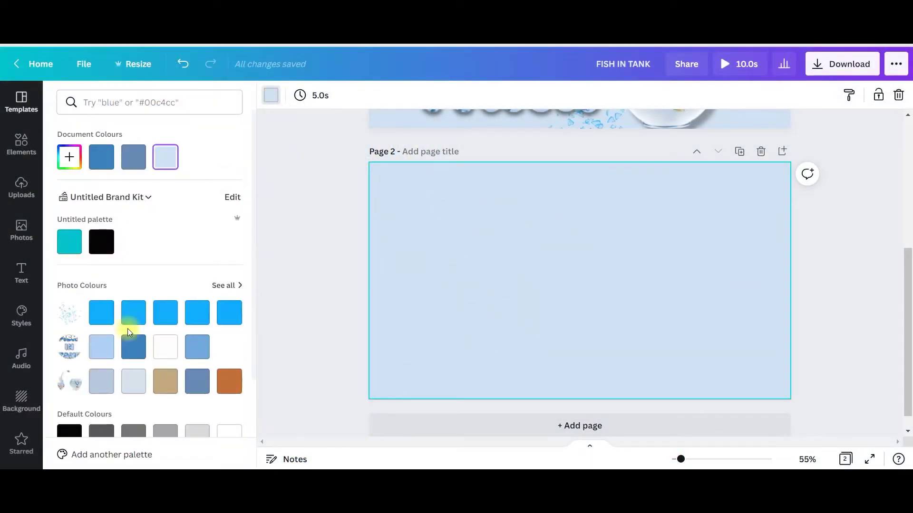
# Set the Page 2 background to yellow.
pyautogui.click(169, 352)
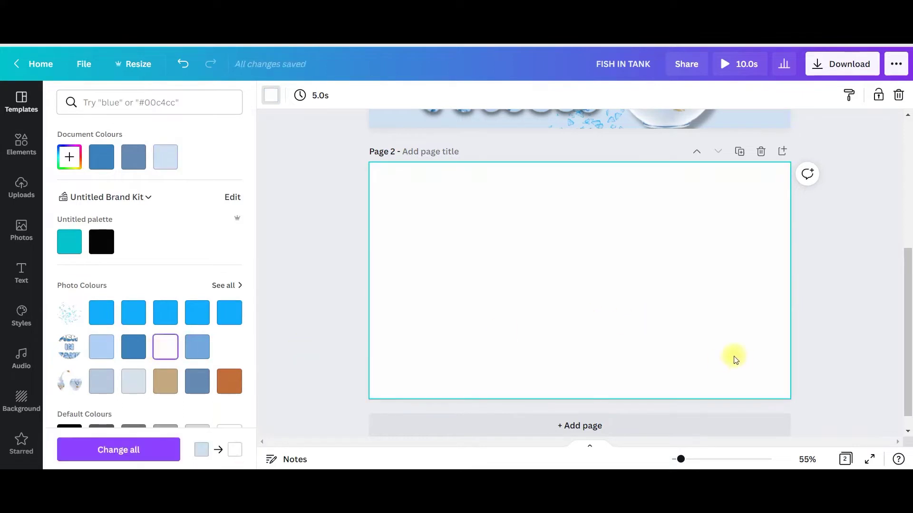
pyautogui.scroll(-1, 172, 341)
pyautogui.scroll(-1, 172, 341)
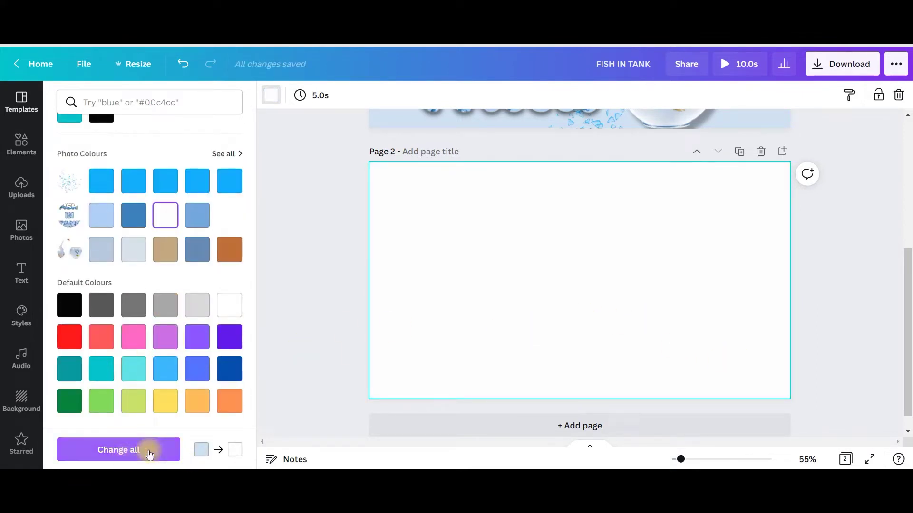
pyautogui.click(165, 401)
pyautogui.scroll(3, 196, 212)
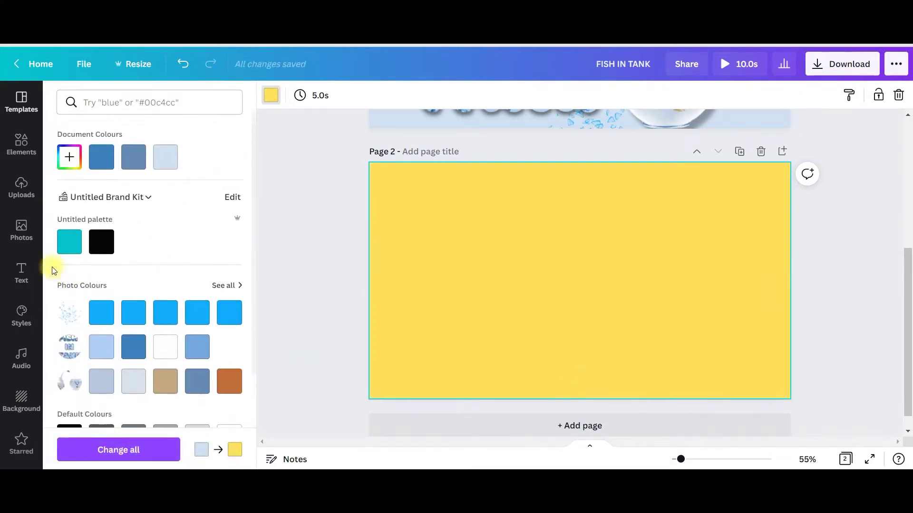
# Add a heading reading FISH, IN, TANK on three separate lines.
pyautogui.click(22, 274)
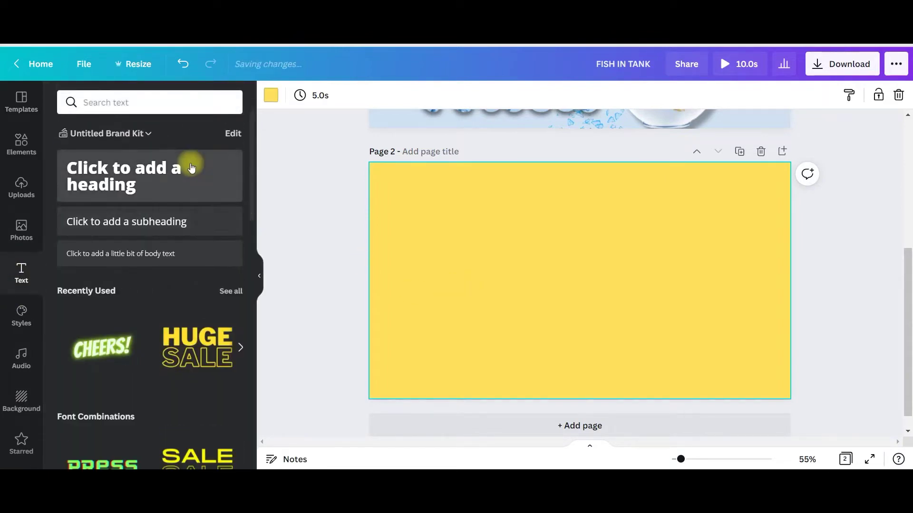
pyautogui.click(190, 163)
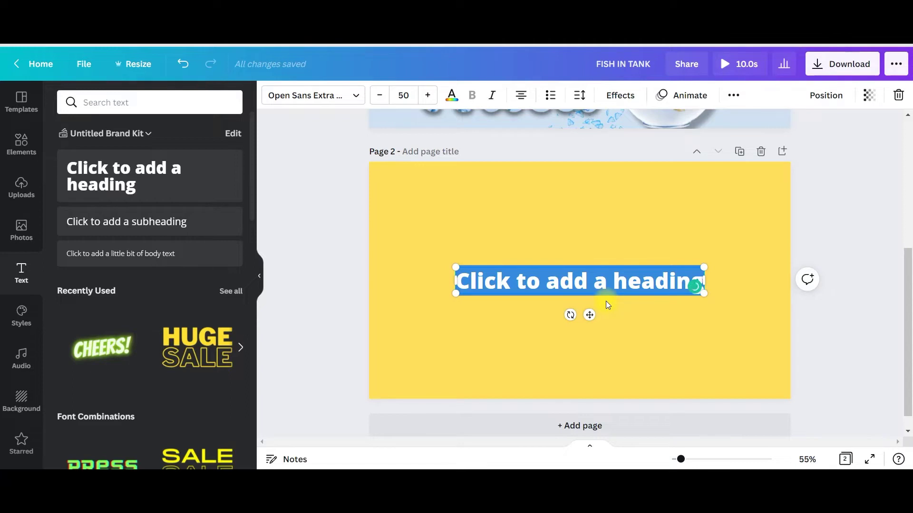
pyautogui.write('FISH')
pyautogui.press('Return')
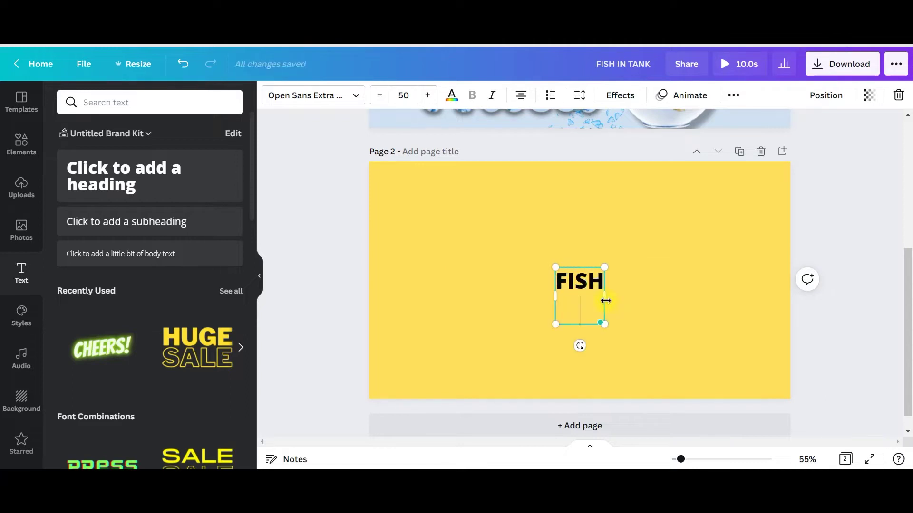
pyautogui.write('IN')
pyautogui.press('Return')
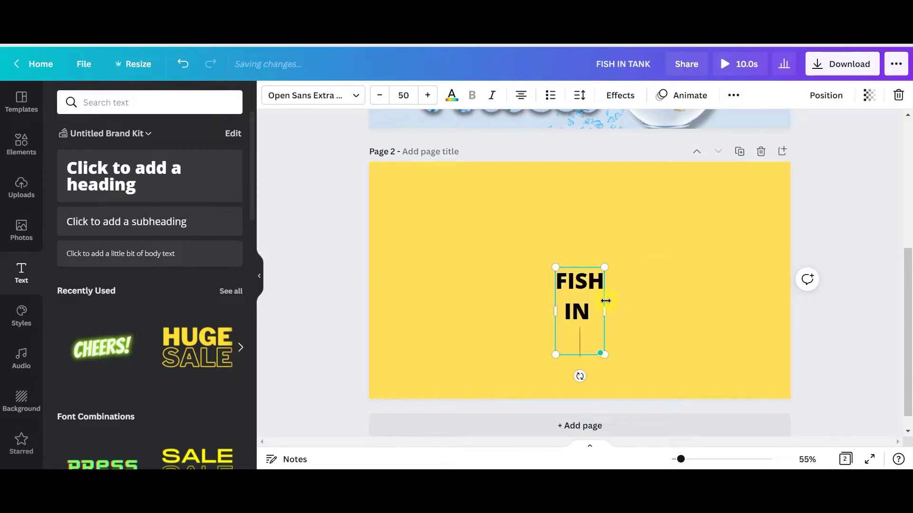
pyautogui.write('TANK')
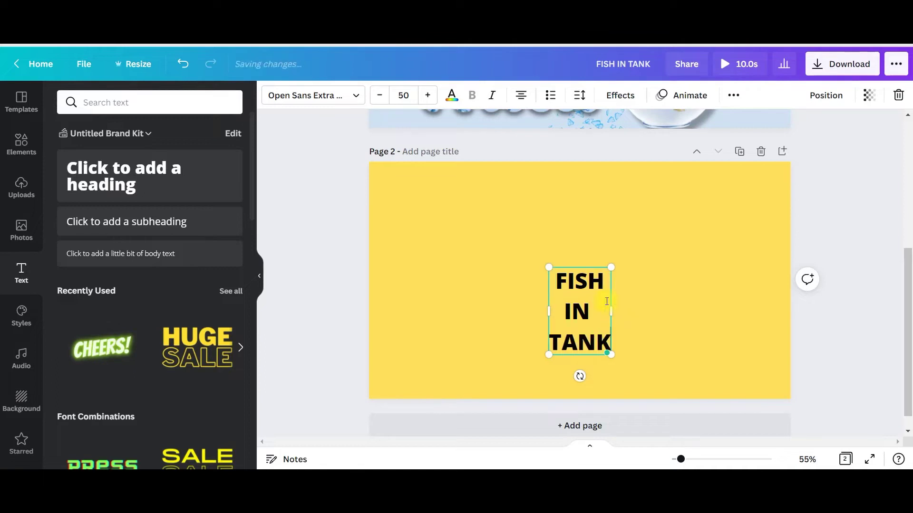
# Left-align the heading, set line spacing 1.11, size 143, and place it left.
pyautogui.moveTo(612, 270); pyautogui.dragTo(712, 161)
pyautogui.moveTo(659, 254); pyautogui.dragTo(502, 298)
pyautogui.click(744, 275)
pyautogui.click(524, 102)
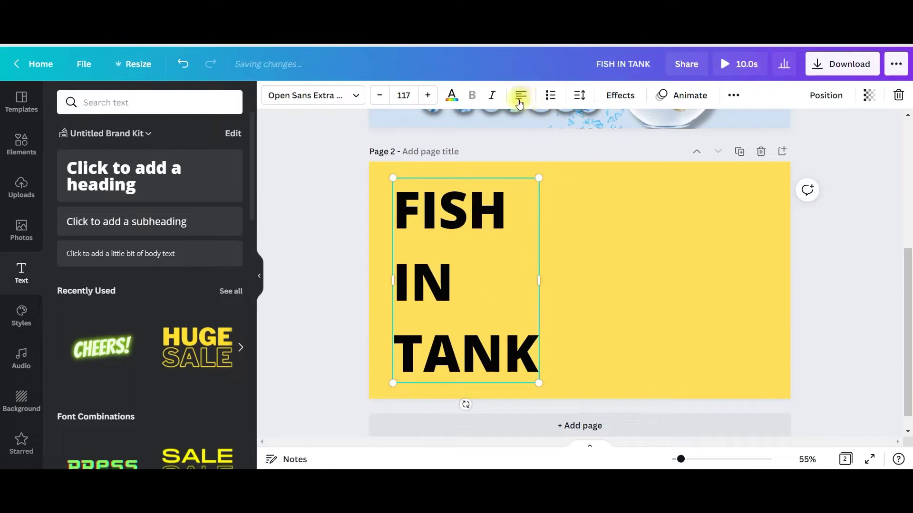
pyautogui.click(581, 98)
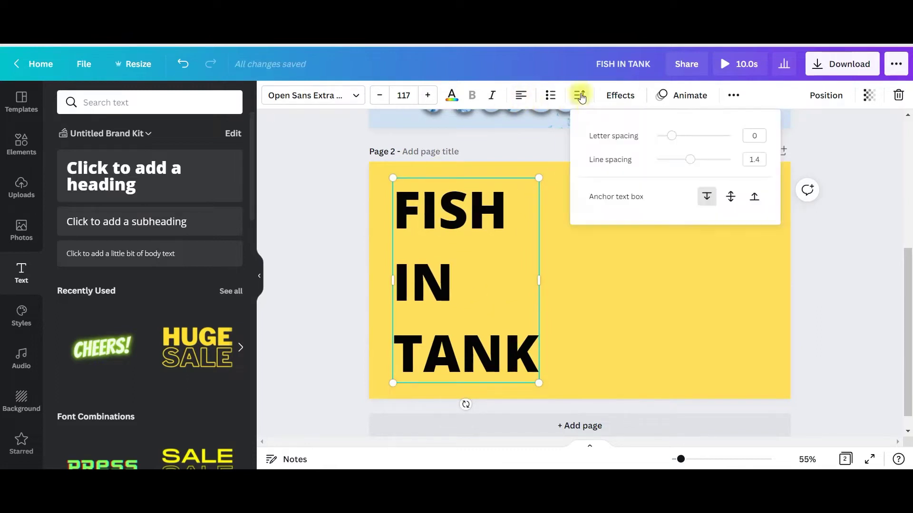
pyautogui.moveTo(689, 162); pyautogui.dragTo(681, 164)
pyautogui.moveTo(539, 355); pyautogui.dragTo(592, 377)
pyautogui.moveTo(528, 302); pyautogui.dragTo(529, 295)
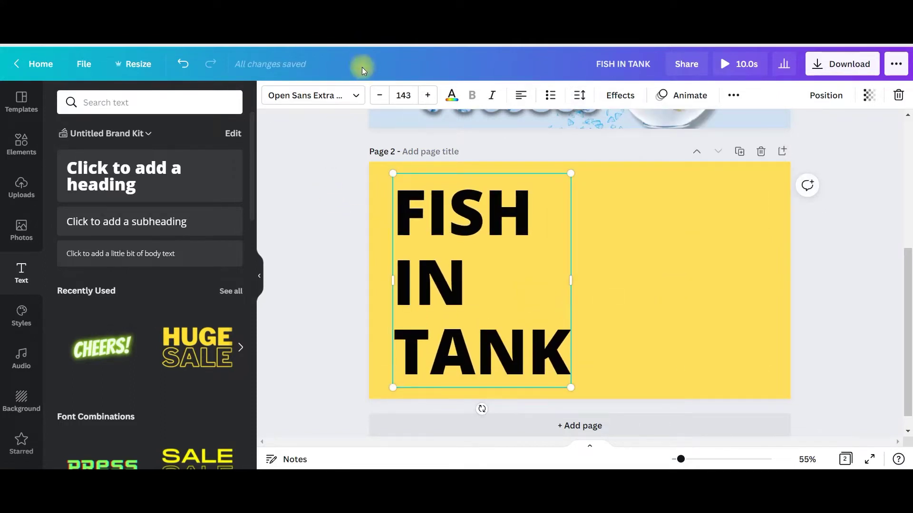
pyautogui.click(356, 95)
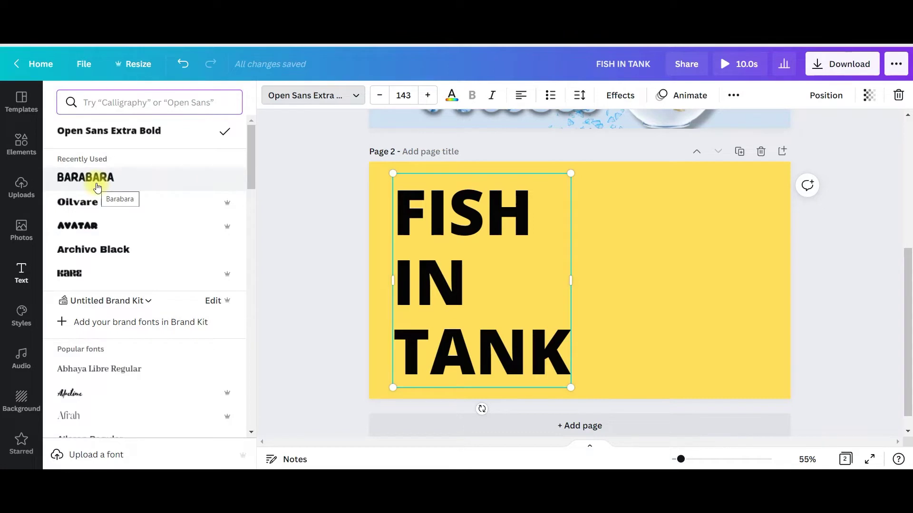
# Set the heading in the Avatar font and move it toward the page centre.
pyautogui.click(97, 187)
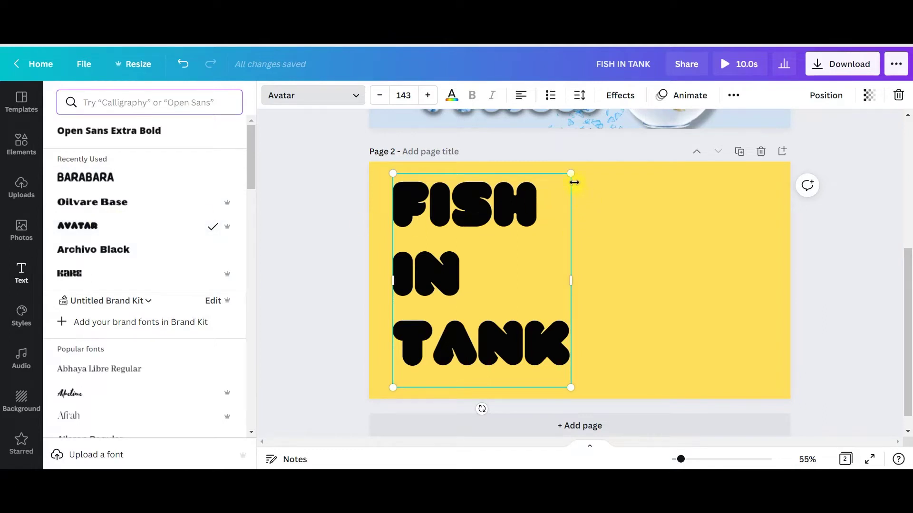
pyautogui.moveTo(551, 258); pyautogui.dragTo(594, 258)
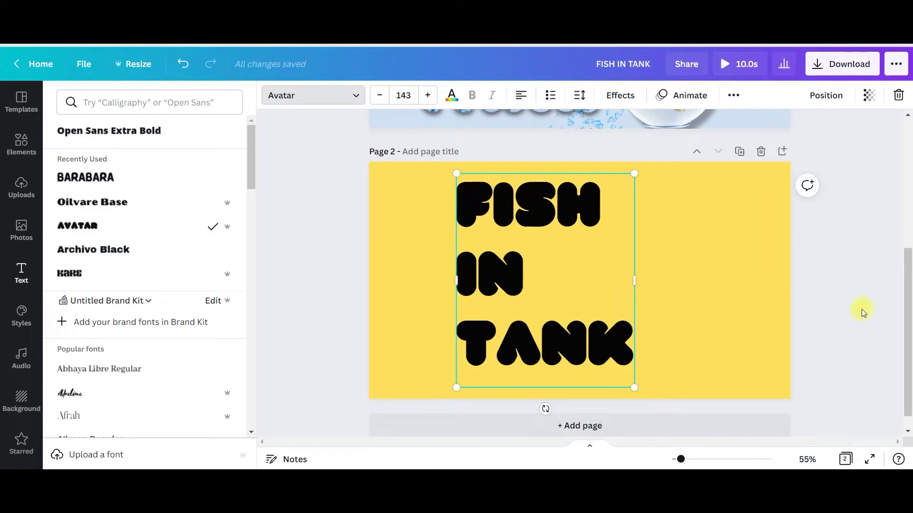
pyautogui.click(19, 145)
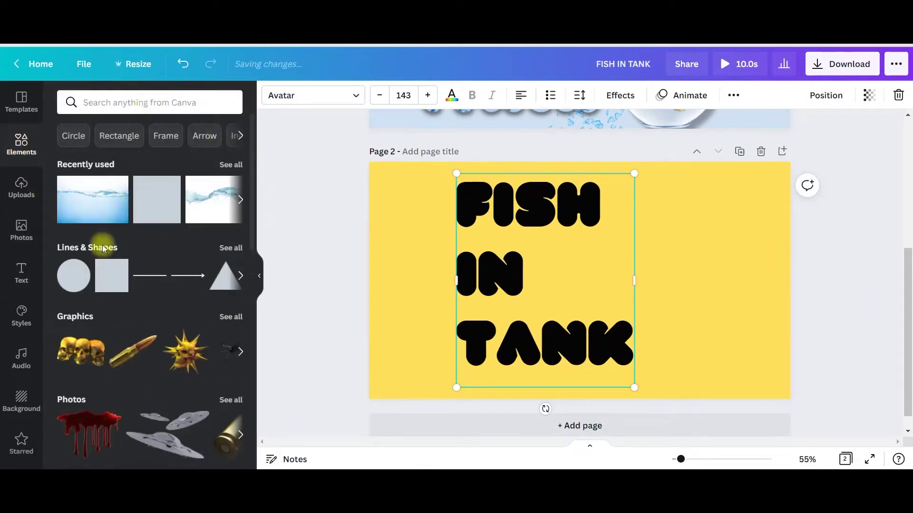
# Add a SHAPE square stretched into a teal rectangle covering the page's right side.
pyautogui.click(115, 107)
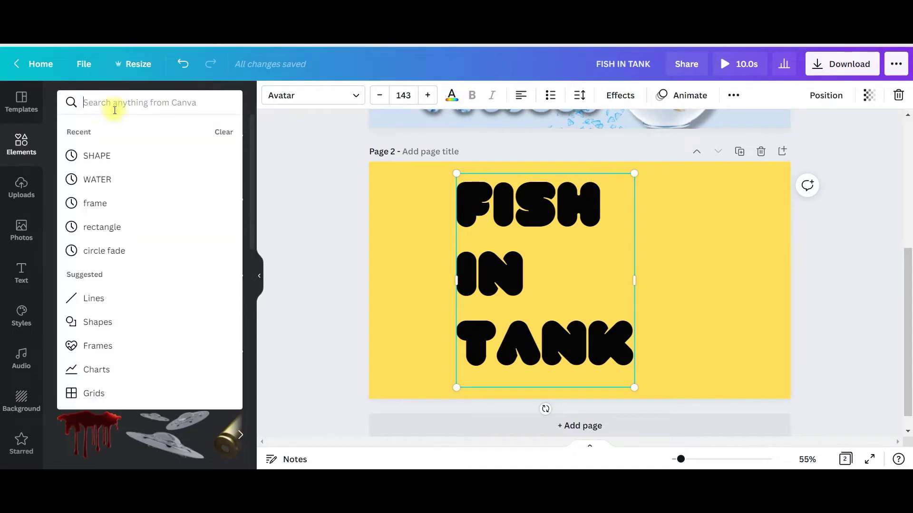
pyautogui.write('SHAPE')
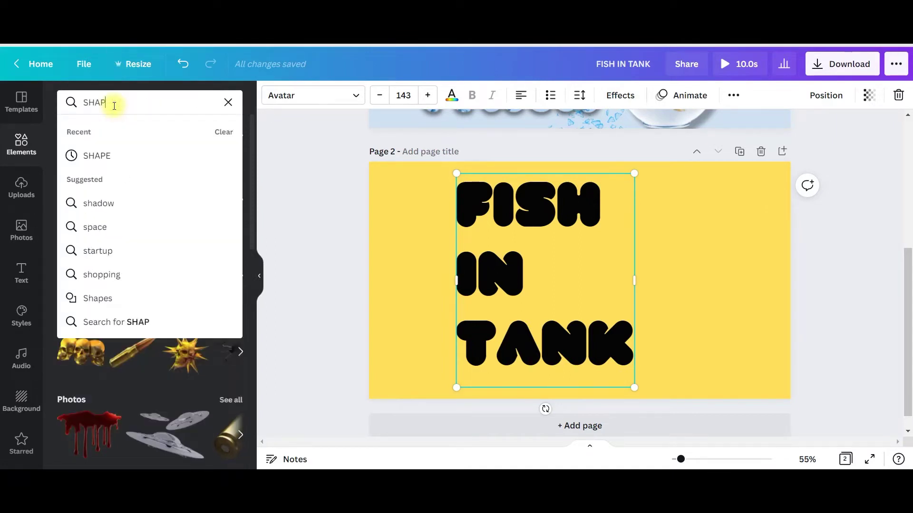
pyautogui.press('Return')
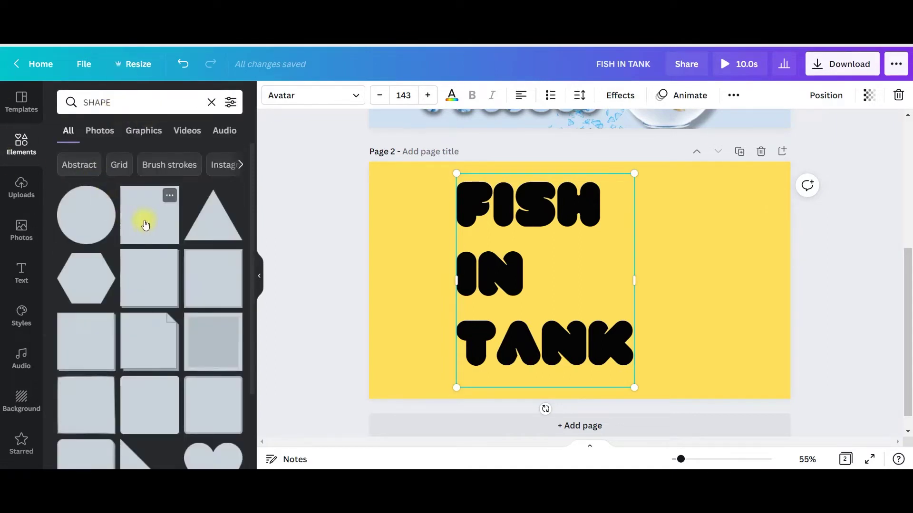
pyautogui.click(143, 217)
pyautogui.moveTo(592, 279); pyautogui.dragTo(708, 227)
pyautogui.moveTo(700, 288); pyautogui.dragTo(701, 416)
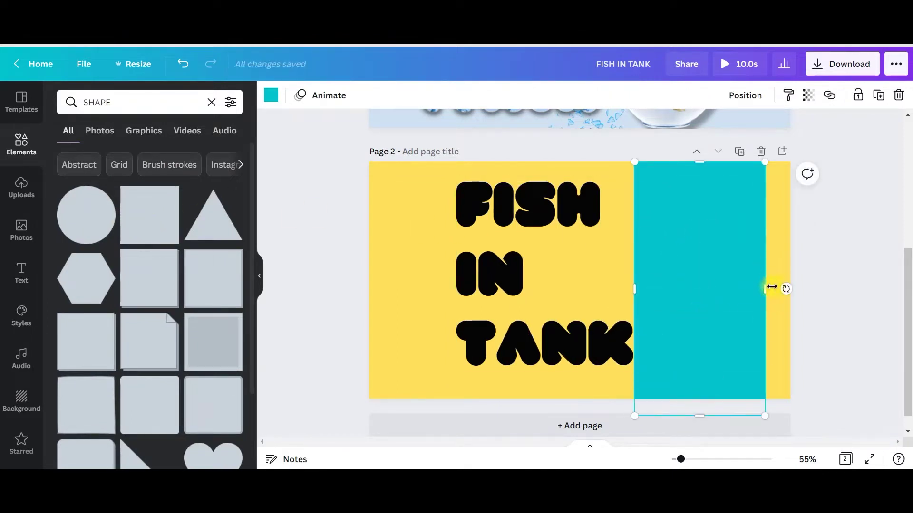
pyautogui.moveTo(789, 288); pyautogui.dragTo(836, 288)
pyautogui.moveTo(703, 278); pyautogui.dragTo(714, 276)
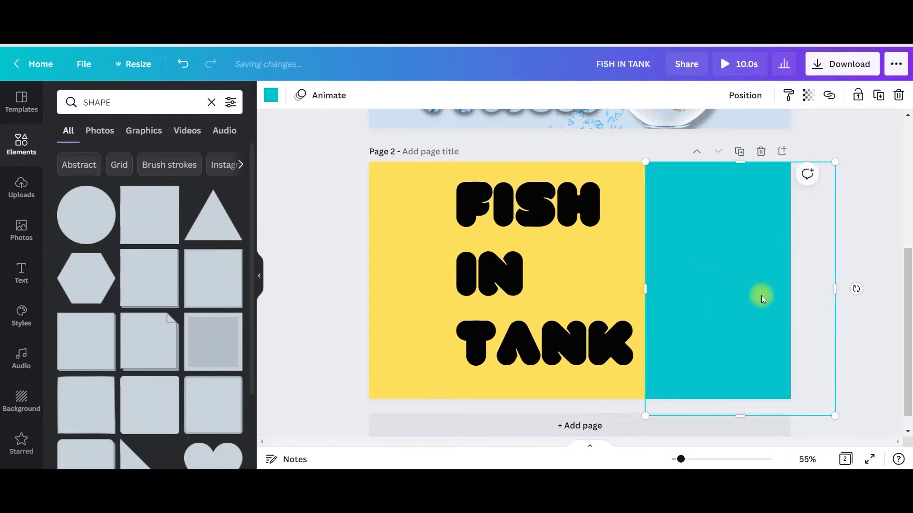
# Copy the teal rectangle and place the duplicate on the page's left side.
pyautogui.rightClick(743, 265)
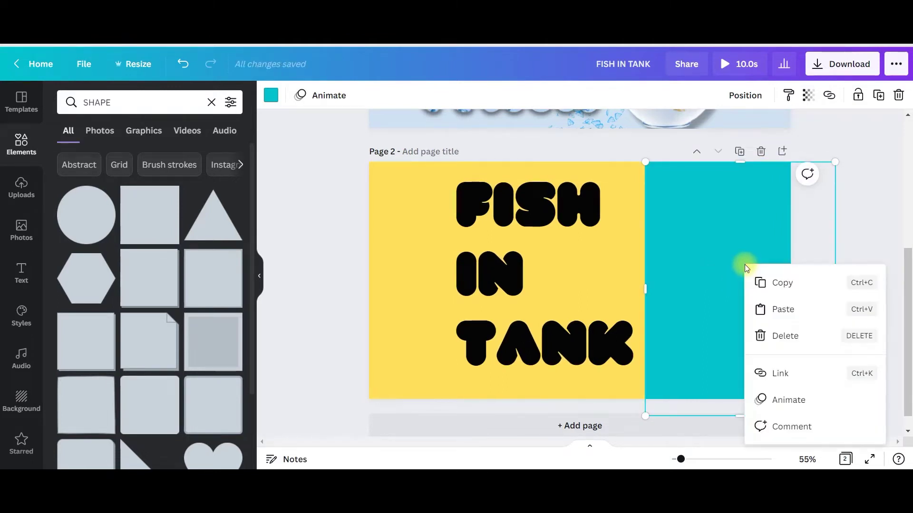
pyautogui.click(788, 285)
pyautogui.rightClick(386, 223)
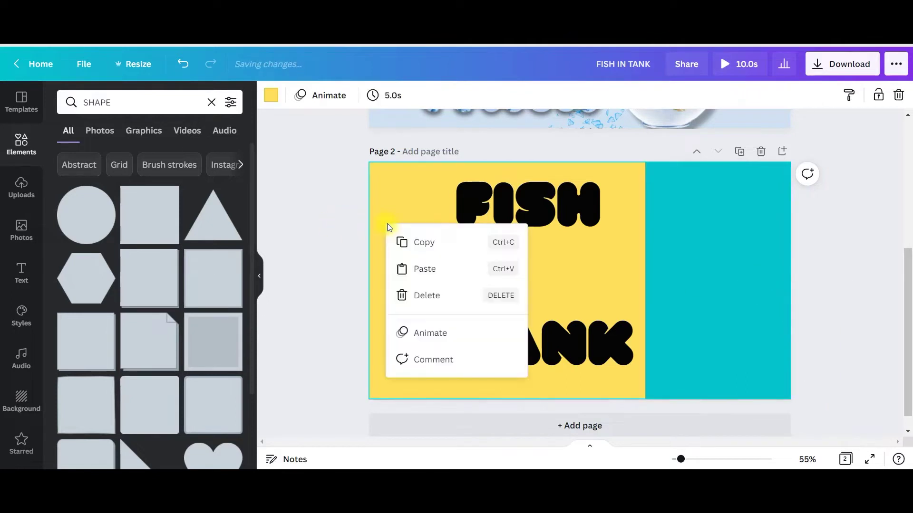
pyautogui.click(419, 269)
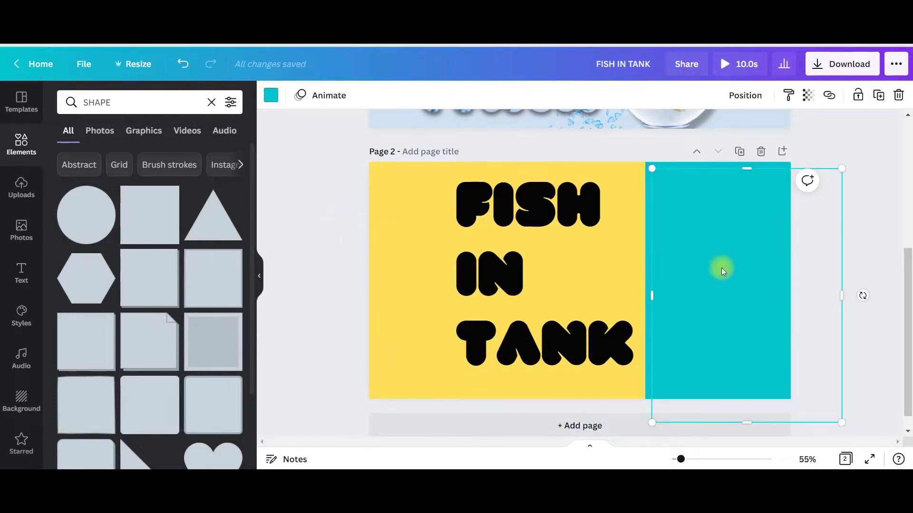
pyautogui.moveTo(721, 267); pyautogui.dragTo(320, 254)
# Paste another teal copy, shorten it into a strip, and move it to the page bottom.
pyautogui.rightClick(389, 270)
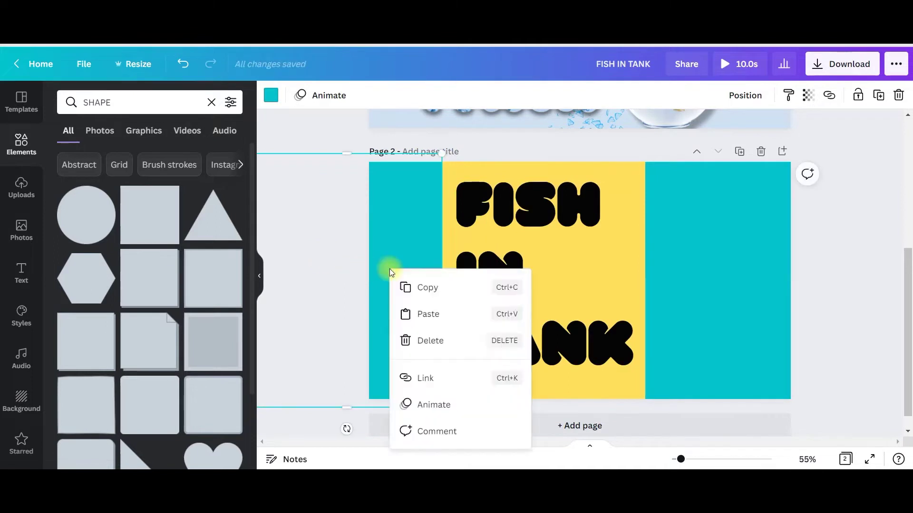
pyautogui.click(427, 285)
pyautogui.rightClick(426, 270)
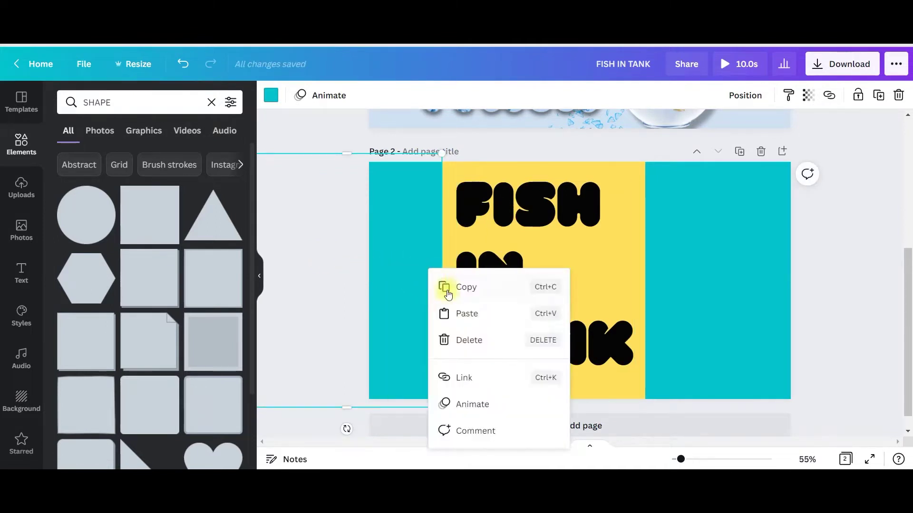
pyautogui.click(459, 313)
pyautogui.moveTo(421, 287); pyautogui.dragTo(660, 254)
pyautogui.moveTo(548, 376); pyautogui.dragTo(558, 173)
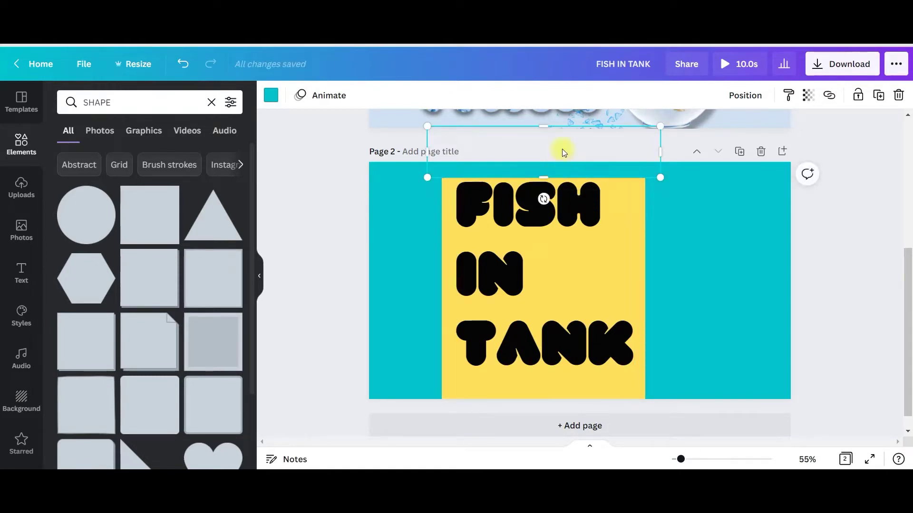
pyautogui.click(560, 145)
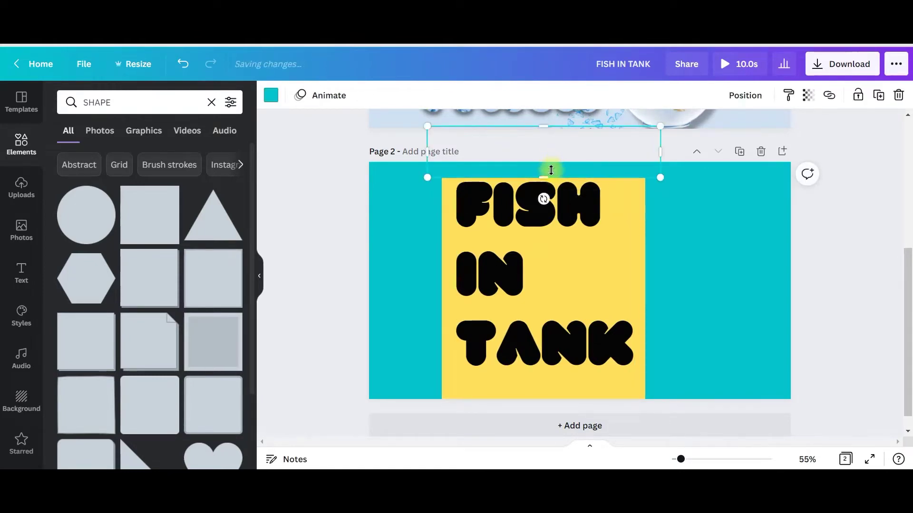
pyautogui.moveTo(550, 171); pyautogui.dragTo(544, 404)
pyautogui.click(680, 344)
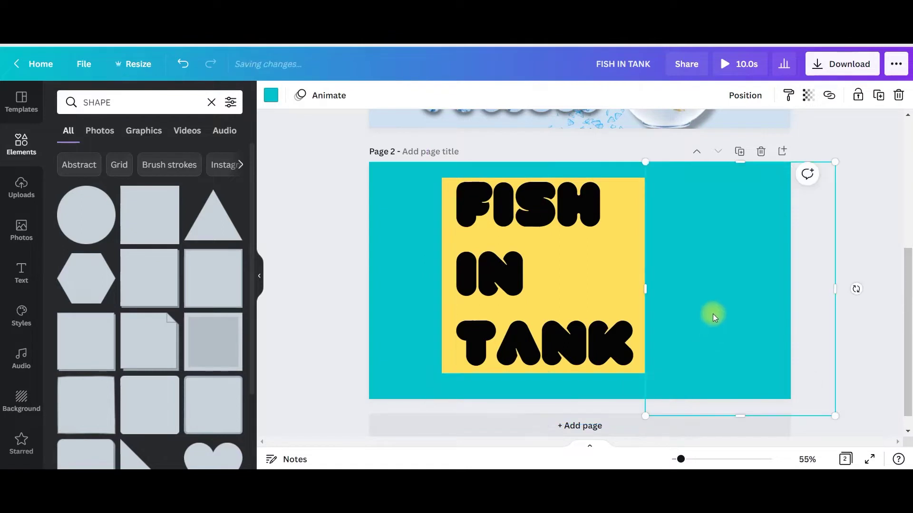
pyautogui.click(389, 262)
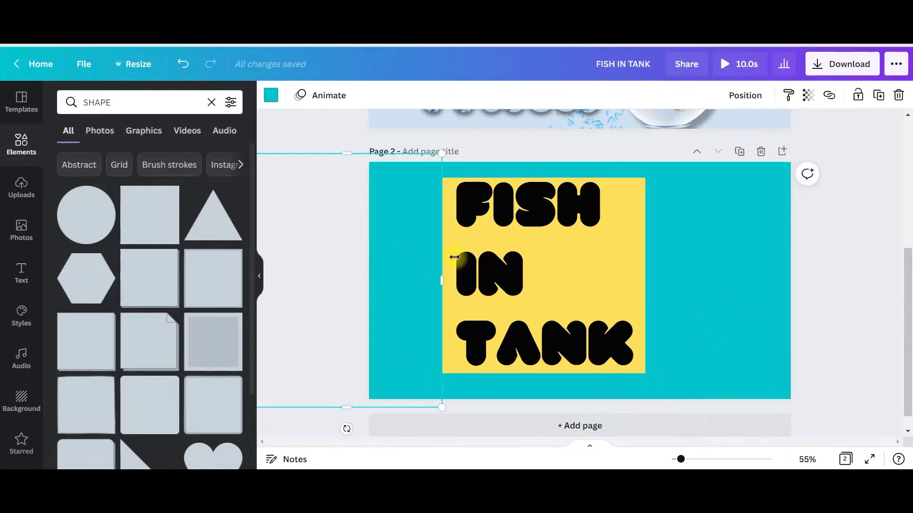
# Turn the three teal background shapes white.
pyautogui.keyDown('shift'); pyautogui.click(697, 229); pyautogui.keyUp('shift')
pyautogui.keyDown('shift'); pyautogui.click(595, 385); pyautogui.keyUp('shift')
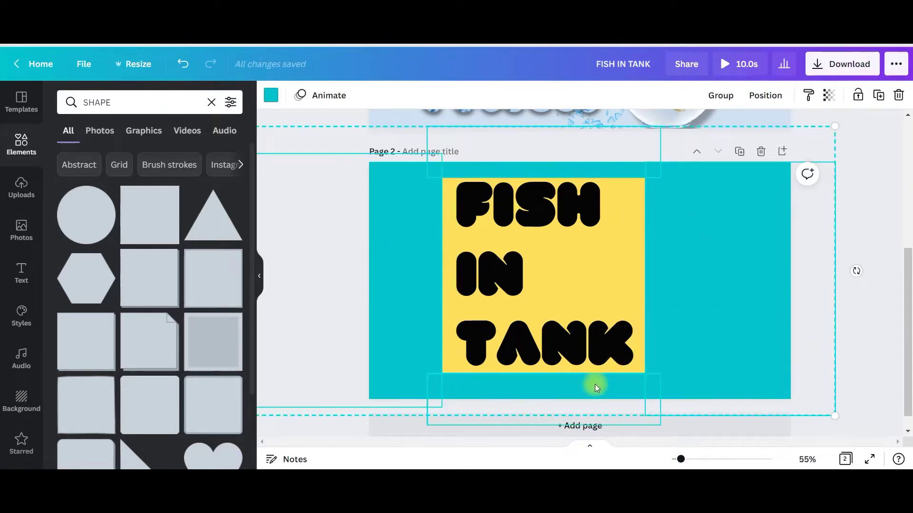
pyautogui.click(271, 97)
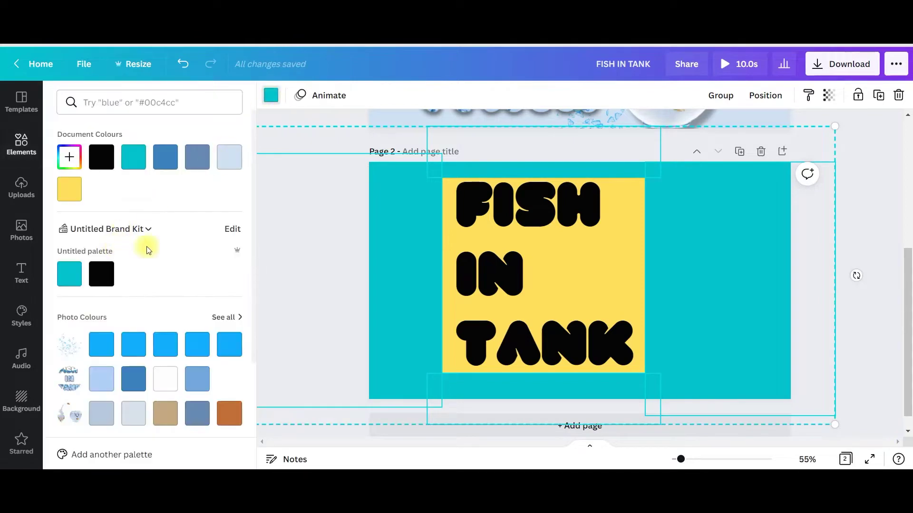
pyautogui.click(165, 376)
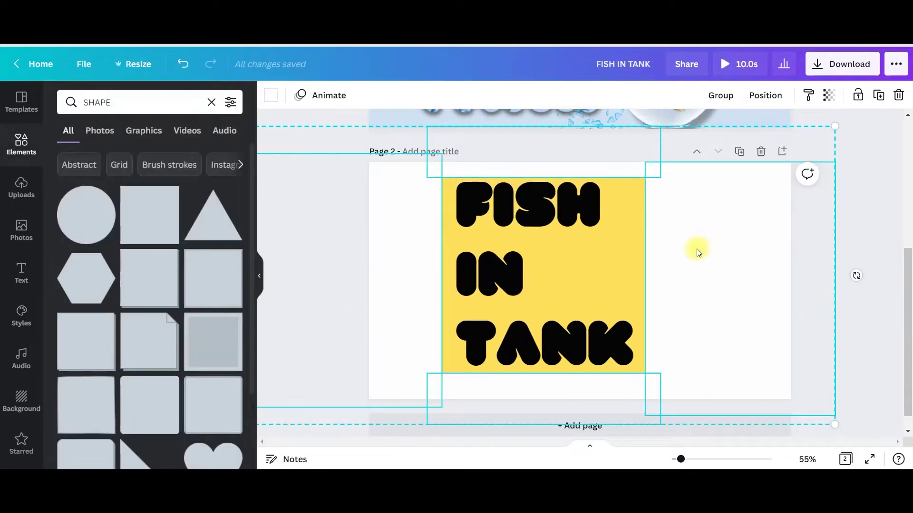
# Make the FISH IN TANK lettering white.
pyautogui.click(523, 268)
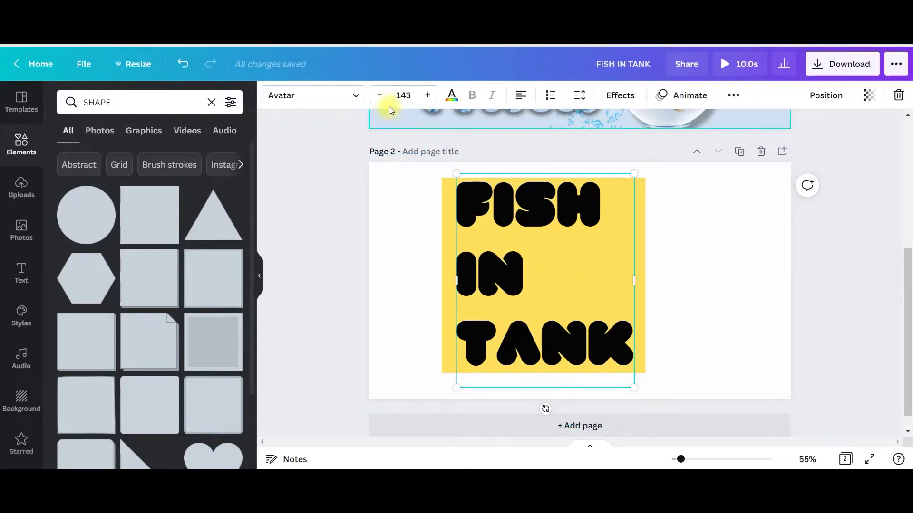
pyautogui.click(452, 95)
pyautogui.click(232, 160)
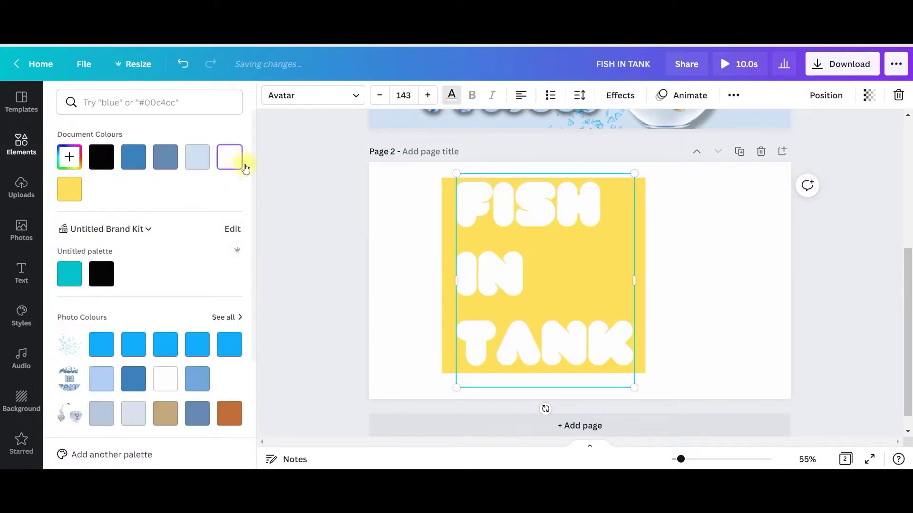
pyautogui.click(286, 275)
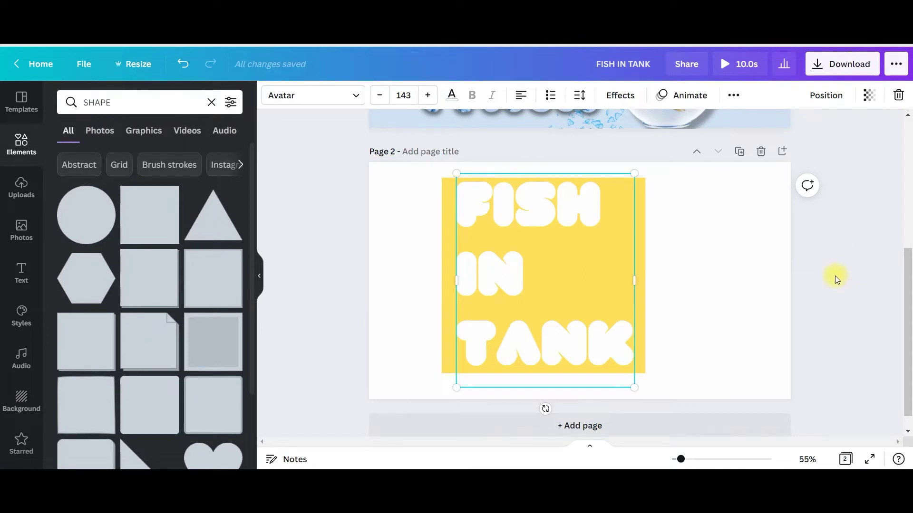
pyautogui.click(836, 279)
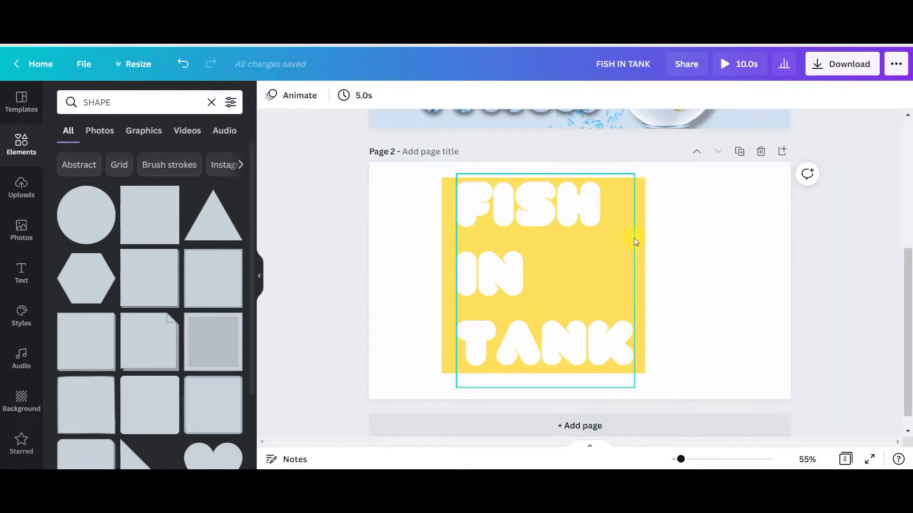
pyautogui.scroll(5, 467, 207)
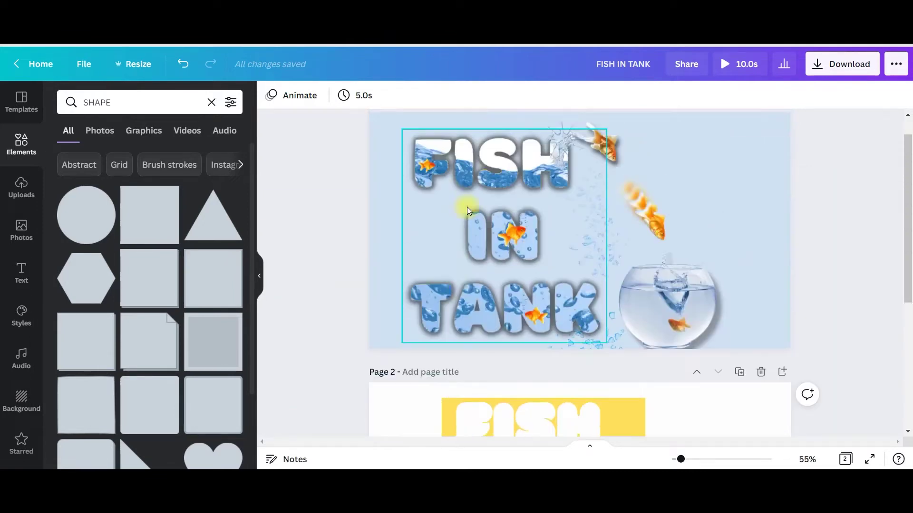
pyautogui.scroll(1, 466, 207)
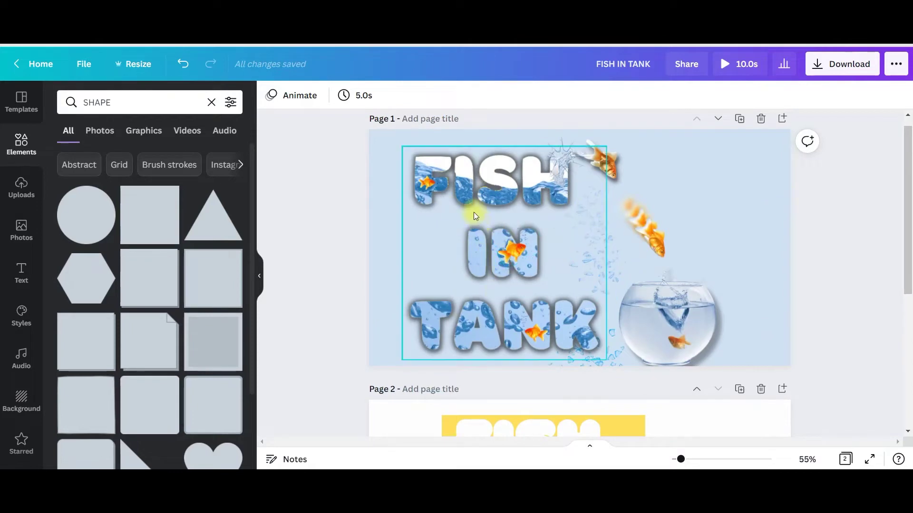
pyautogui.scroll(-5, 498, 207)
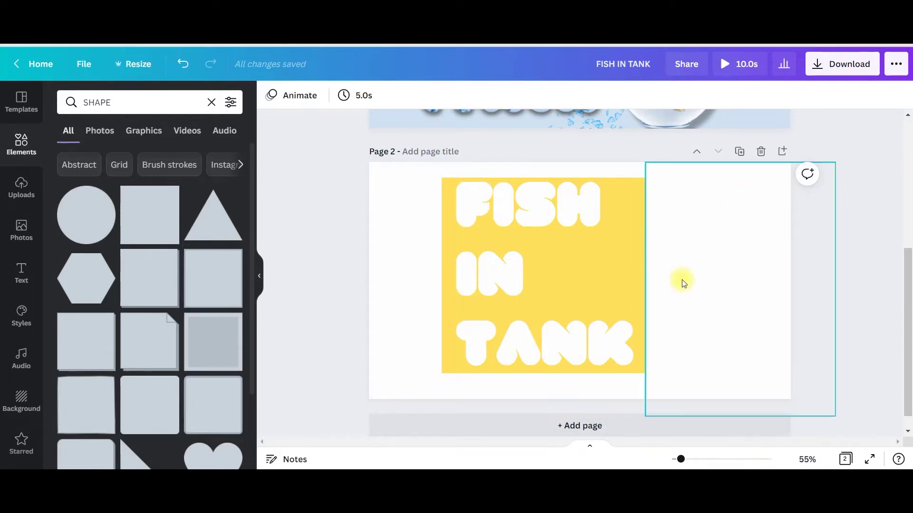
# Download only Page 2 as a PNG file.
pyautogui.click(851, 65)
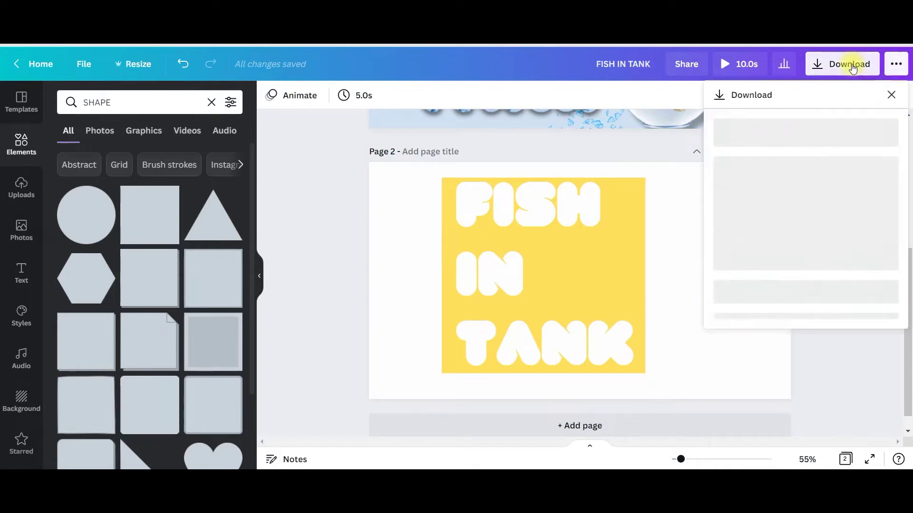
pyautogui.click(842, 151)
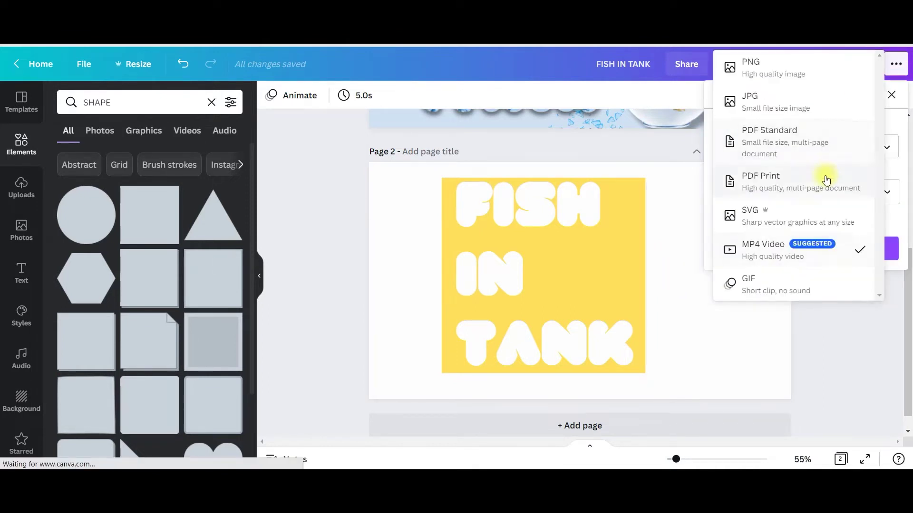
pyautogui.click(772, 75)
pyautogui.click(833, 276)
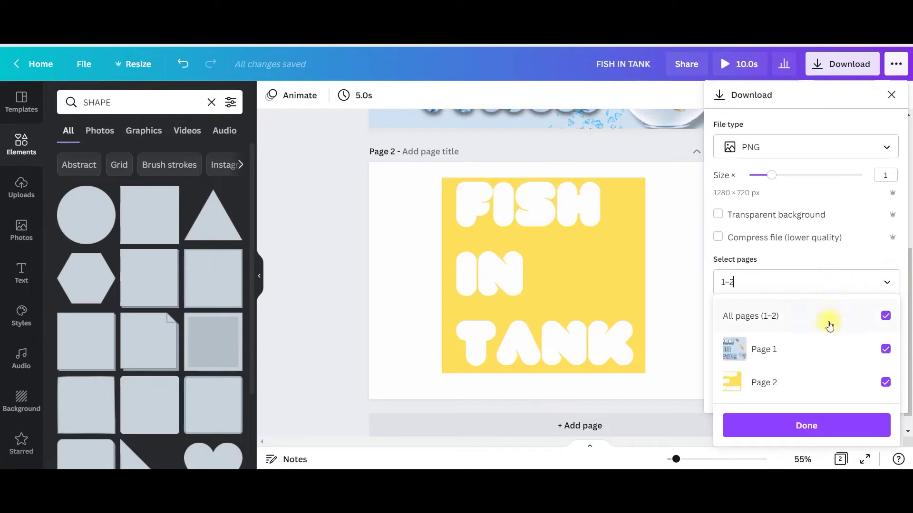
pyautogui.click(884, 316)
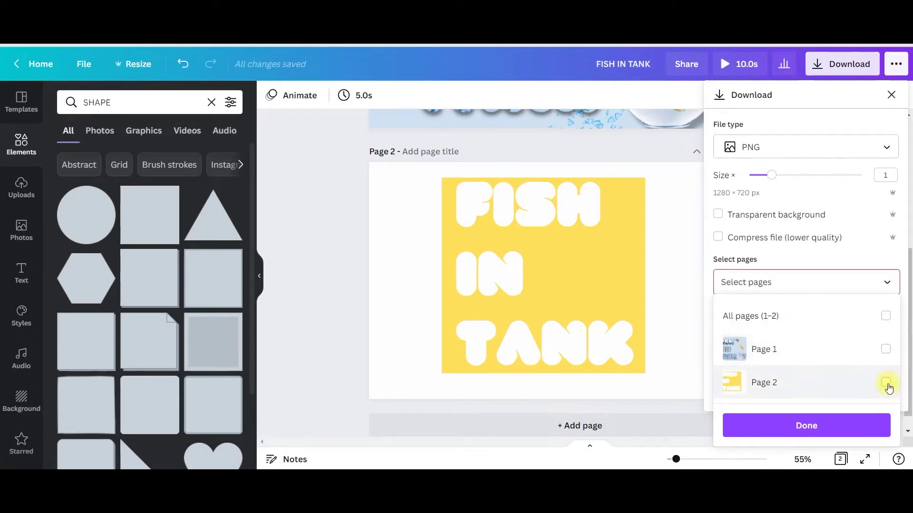
pyautogui.click(886, 381)
pyautogui.click(854, 428)
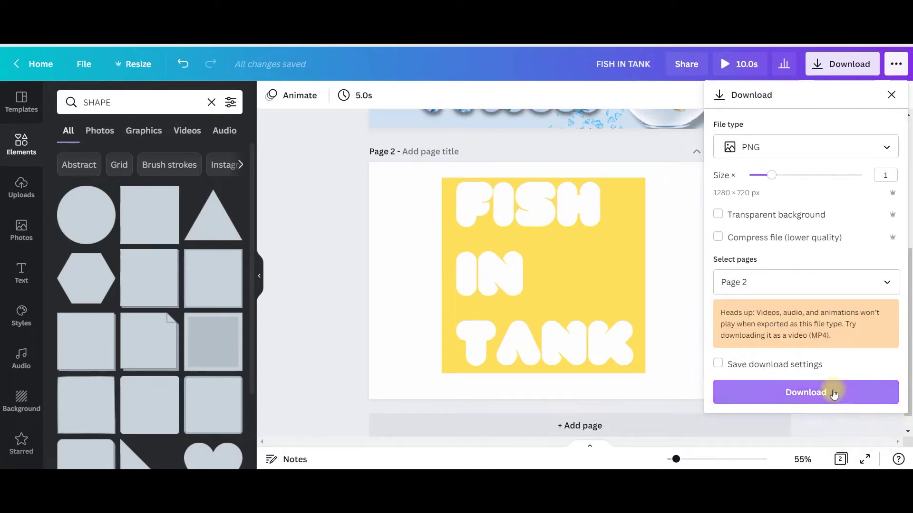
pyautogui.click(831, 390)
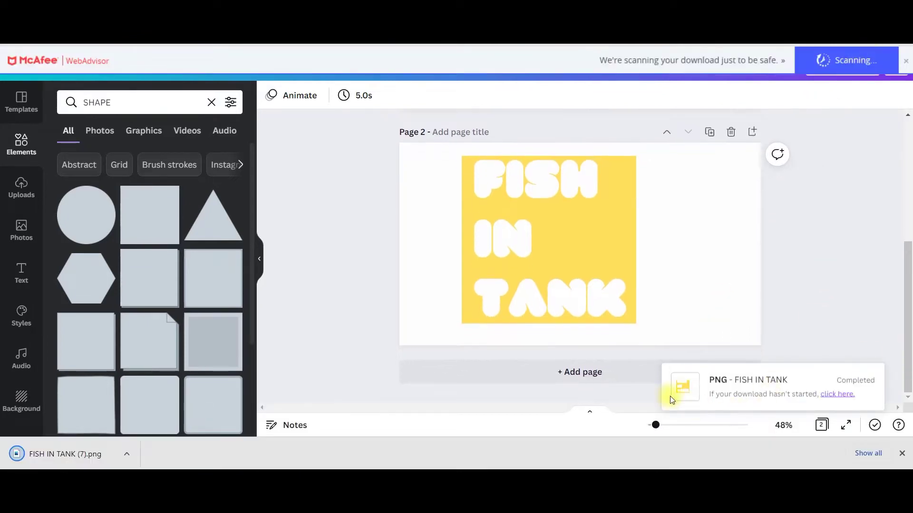
# Add a third page with a light grey background.
pyautogui.click(605, 377)
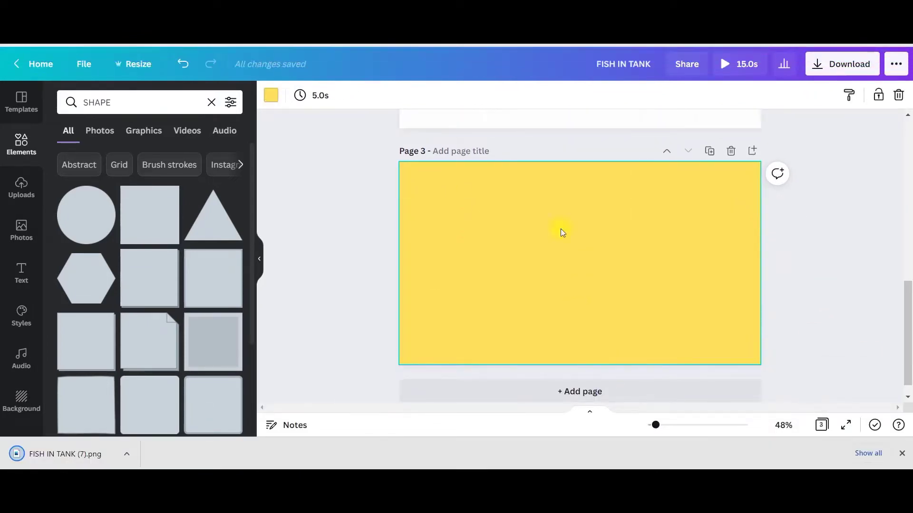
pyautogui.click(269, 97)
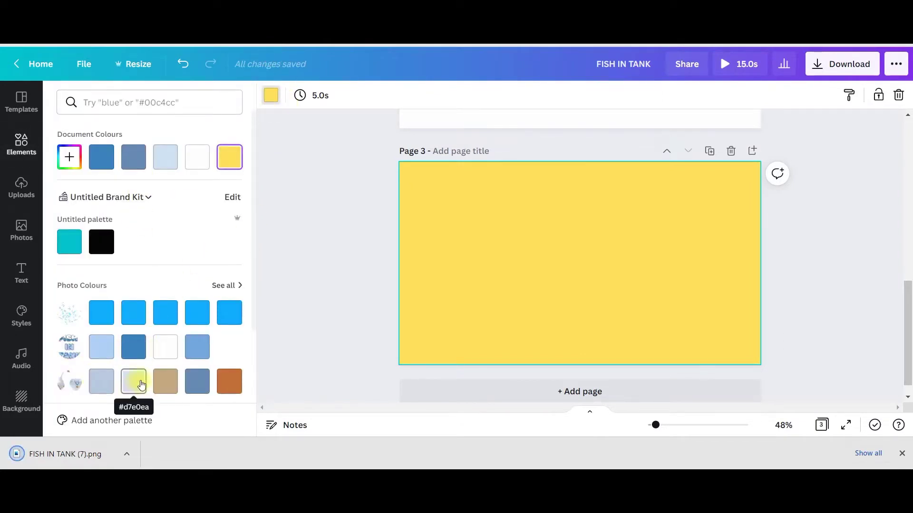
pyautogui.scroll(-3, 136, 397)
pyautogui.click(199, 284)
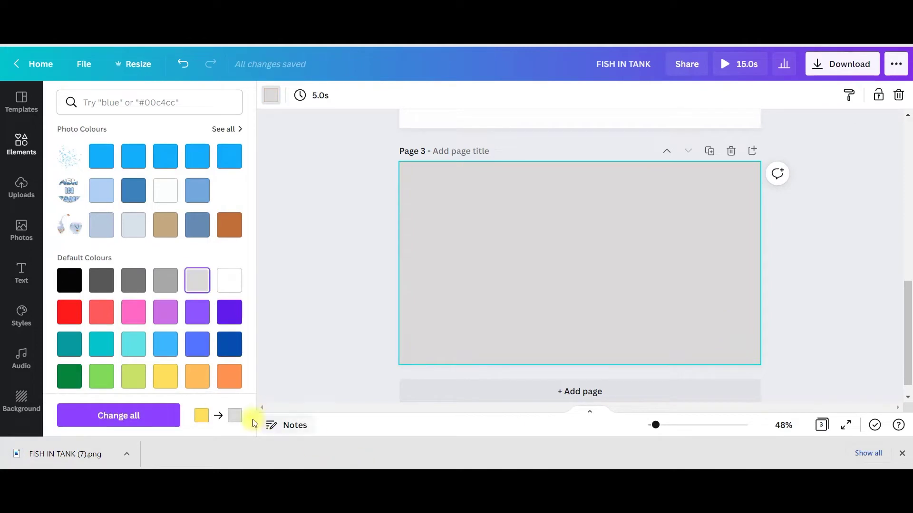
# Place the downloaded FISH IN TANK PNG on page 3 and crop its sides to the yellow square.
pyautogui.click(79, 456)
pyautogui.moveTo(79, 458); pyautogui.dragTo(549, 275)
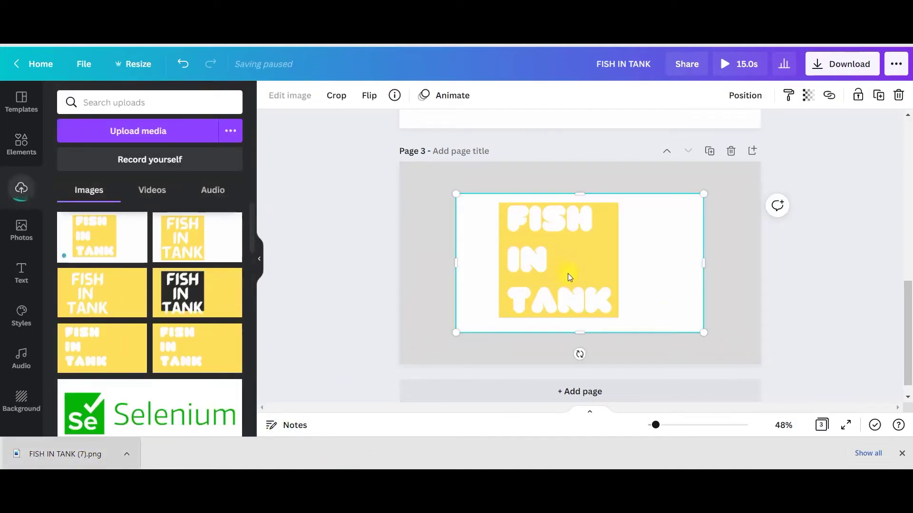
pyautogui.moveTo(703, 263); pyautogui.dragTo(631, 265)
pyautogui.moveTo(448, 264); pyautogui.dragTo(487, 256)
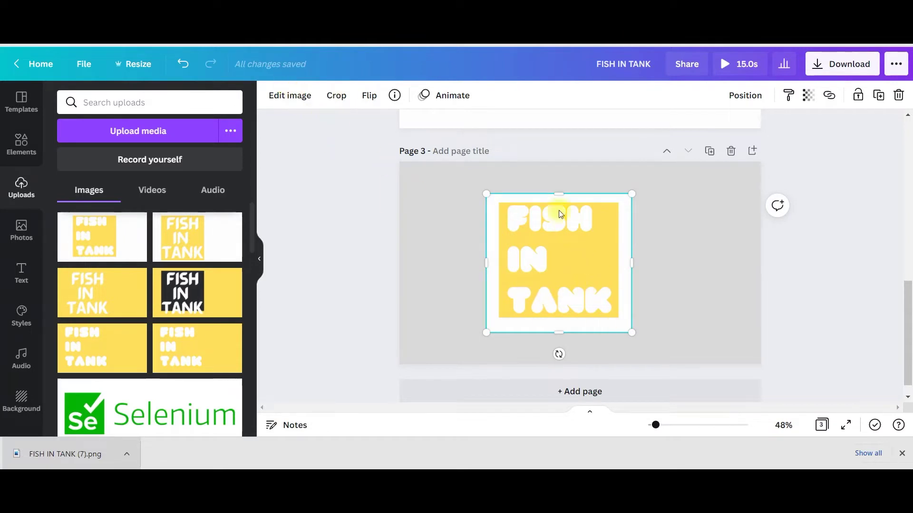
pyautogui.click(291, 97)
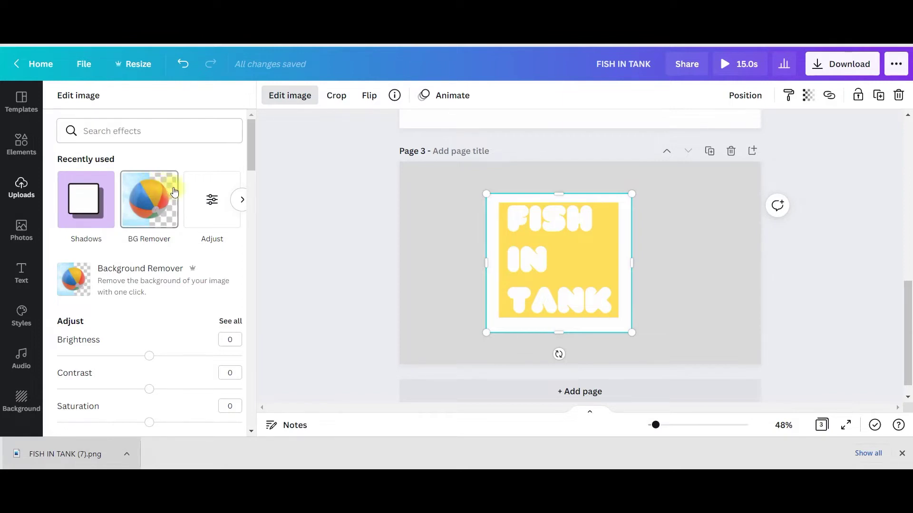
# Remove the image's white background and letters with BG Remover, then pick the Erase brush.
pyautogui.click(151, 208)
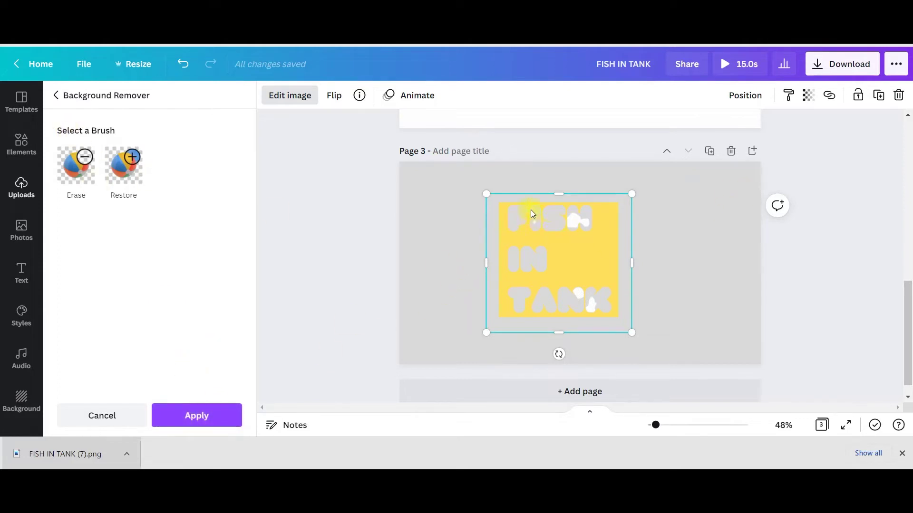
pyautogui.click(585, 221)
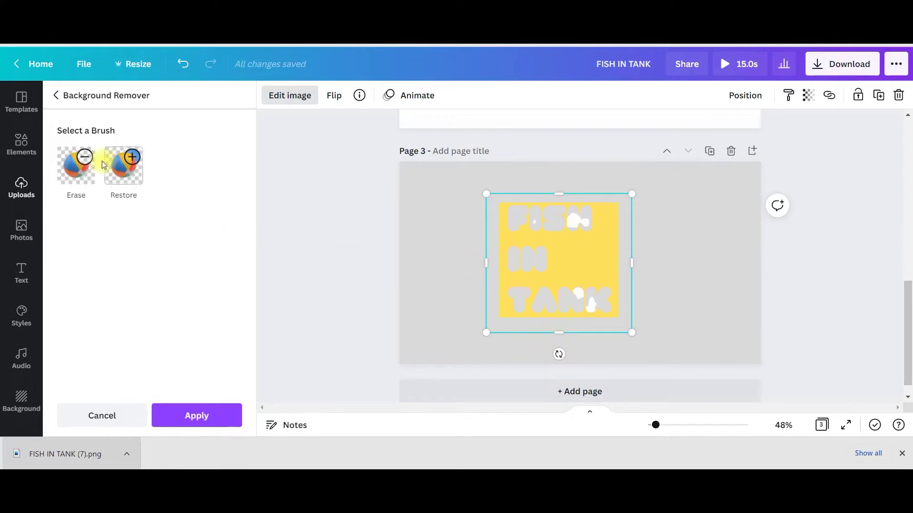
pyautogui.click(80, 167)
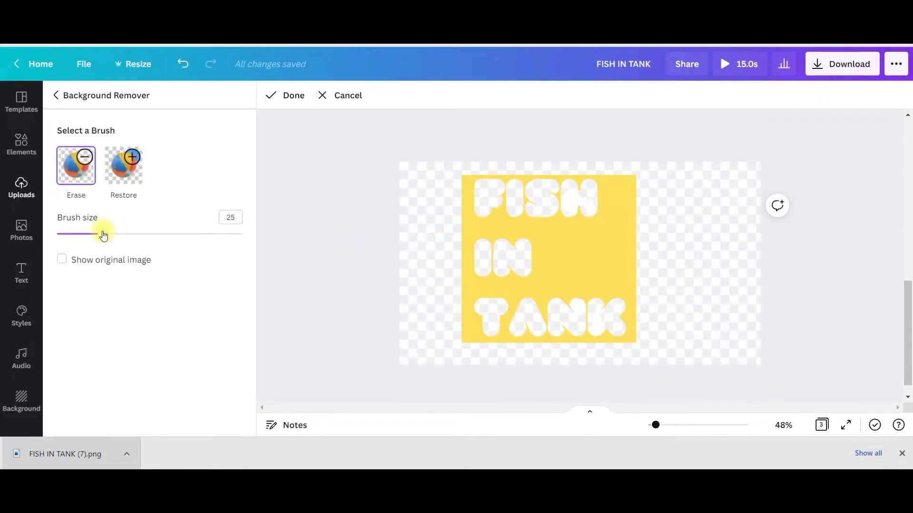
# Erase the FISH IN TANK letters into cut-outs using a size-10 brush, zoomed in.
pyautogui.moveTo(102, 233); pyautogui.dragTo(72, 238)
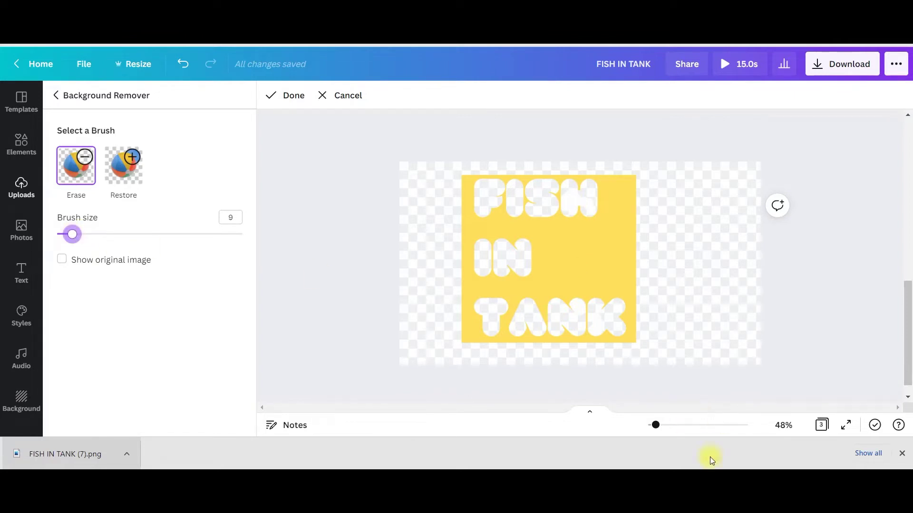
pyautogui.moveTo(655, 425); pyautogui.dragTo(665, 425)
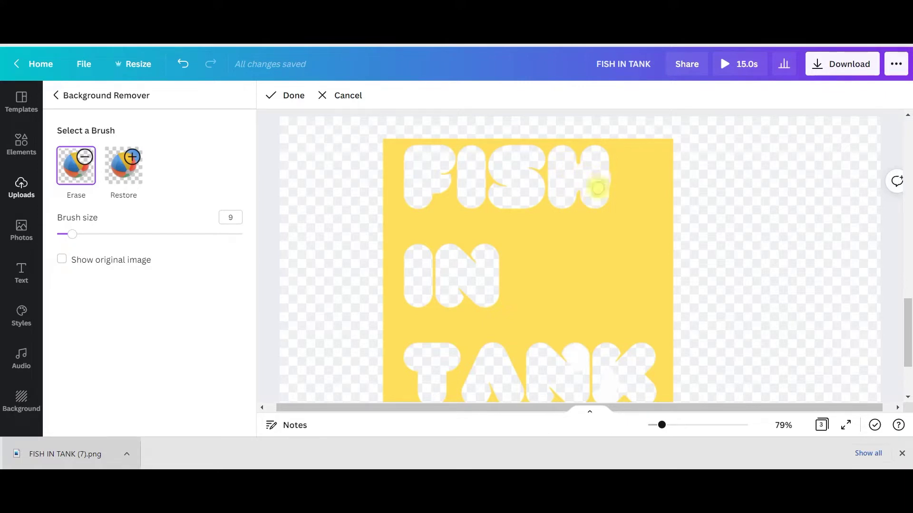
pyautogui.click(134, 169)
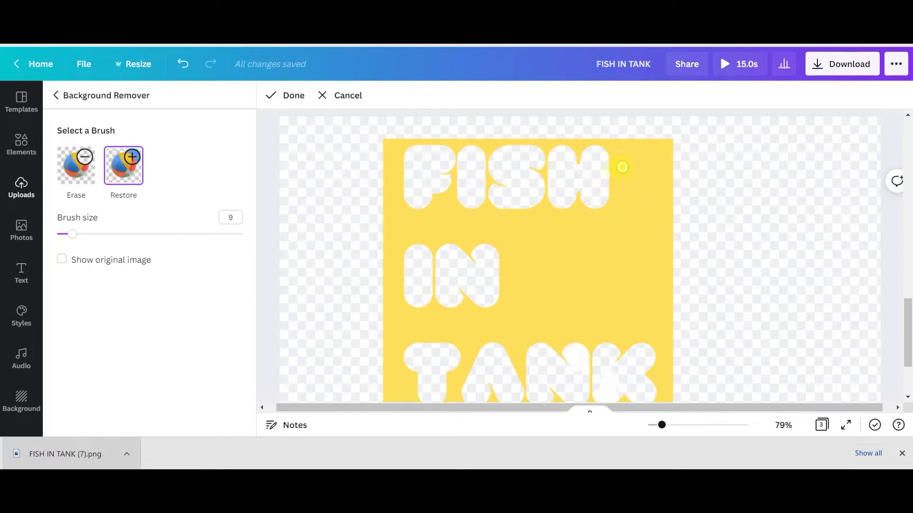
pyautogui.scroll(-2, 594, 177)
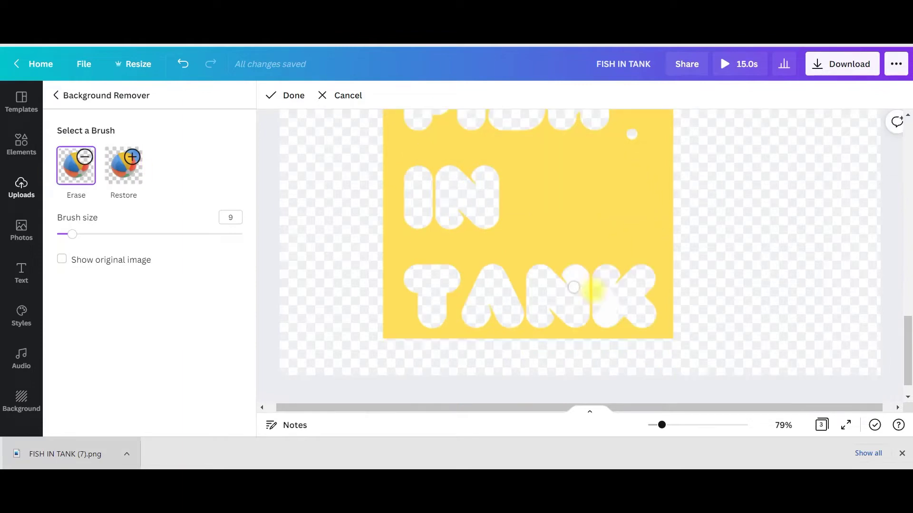
pyautogui.press('Left')
pyautogui.press('Left')
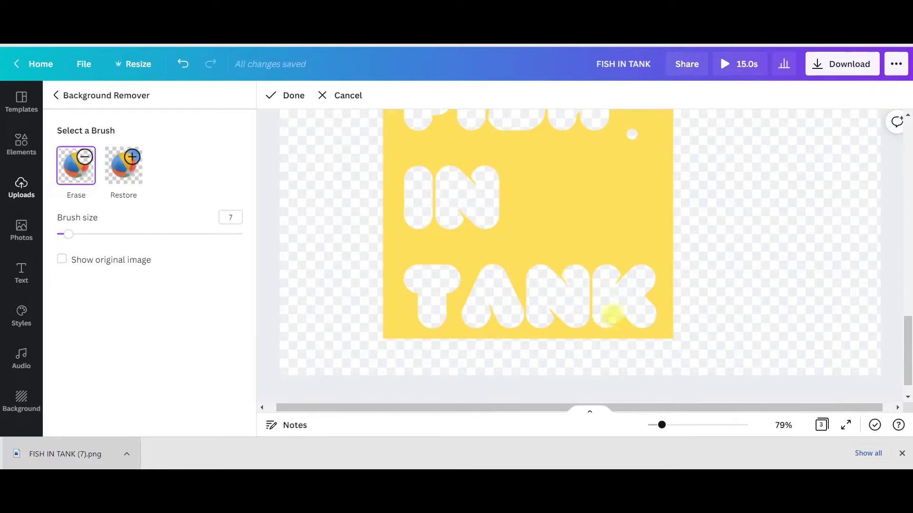
pyautogui.scroll(3, 608, 266)
pyautogui.press('r')
pyautogui.scroll(-3, 712, 264)
pyautogui.moveTo(661, 425); pyautogui.dragTo(668, 425)
pyautogui.scroll(3, 676, 333)
pyautogui.scroll(-3, 808, 286)
# Apply the letter cut-outs and zoom out to 48% to view page 3.
pyautogui.click(672, 238)
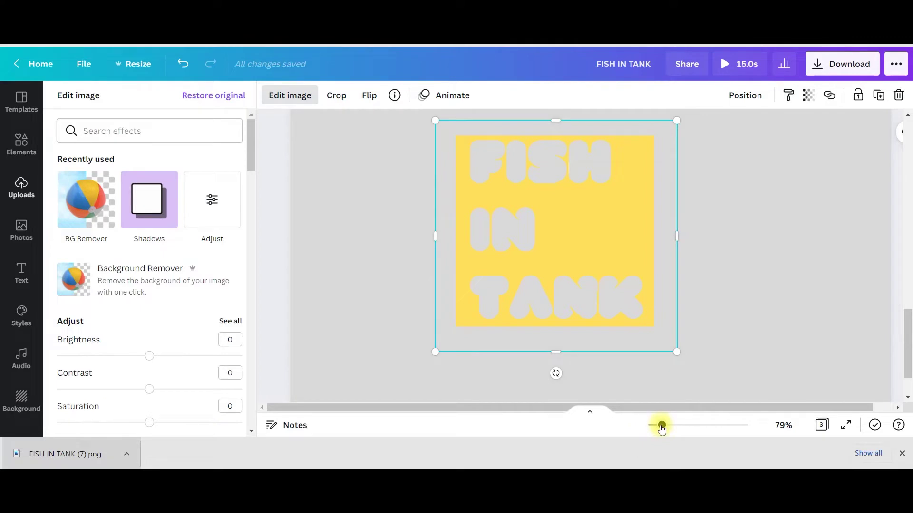
pyautogui.moveTo(662, 426); pyautogui.dragTo(655, 426)
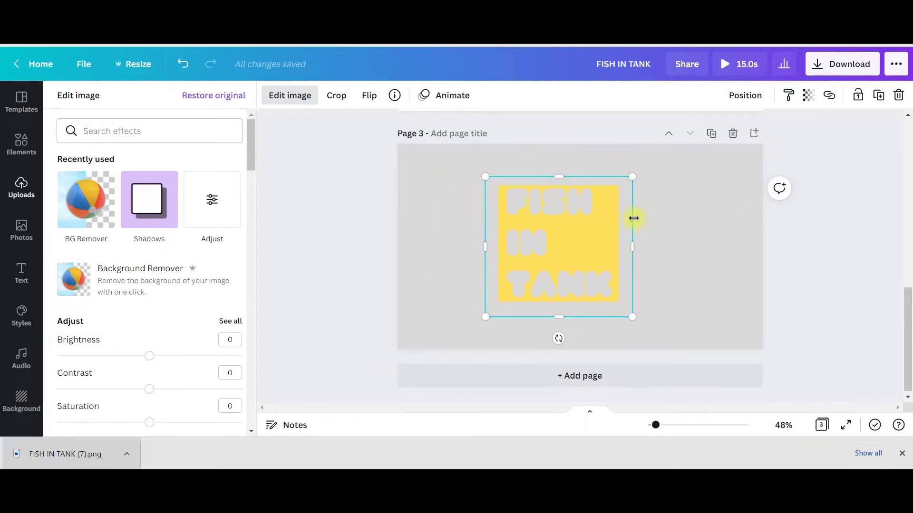
pyautogui.scroll(2, 658, 218)
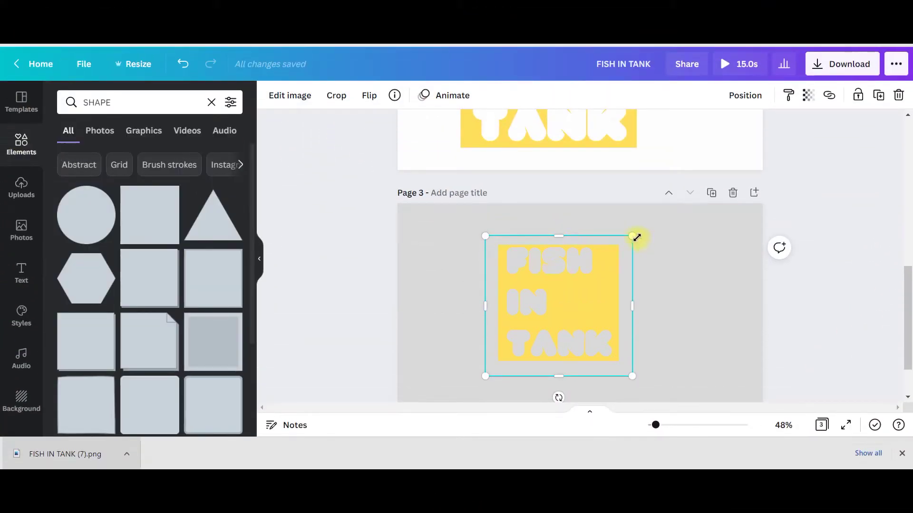
# Enlarge the cut-out FISH IN TANK image upward so it overhangs the page bottom.
pyautogui.moveTo(637, 237); pyautogui.dragTo(723, 194)
# Move the enlarged FISH IN TANK letter image up to the top of page 3.
pyautogui.moveTo(648, 281); pyautogui.dragTo(621, 316)
pyautogui.scroll(-2, 873, 303)
pyautogui.moveTo(618, 268); pyautogui.dragTo(601, 259)
# Add a wavy water photo from the WATER Photos search and stretch it over page 3.
pyautogui.click(134, 105)
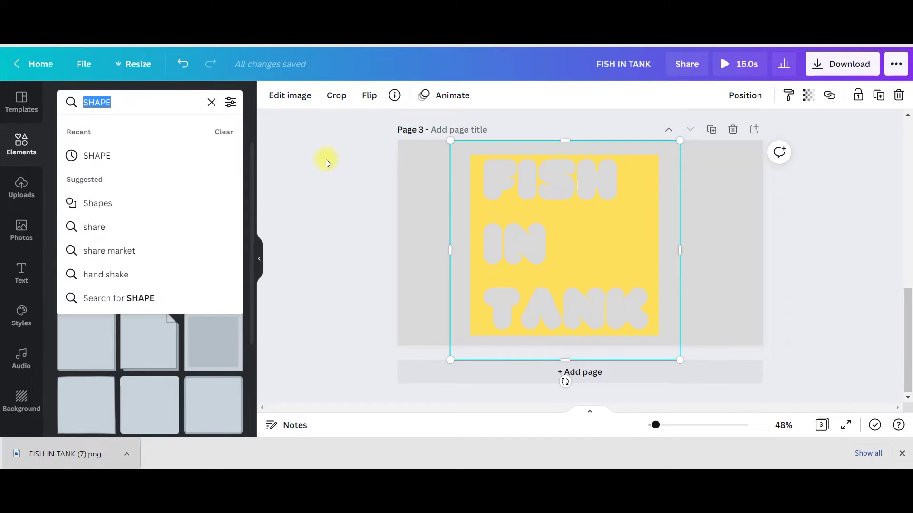
pyautogui.write('WATER')
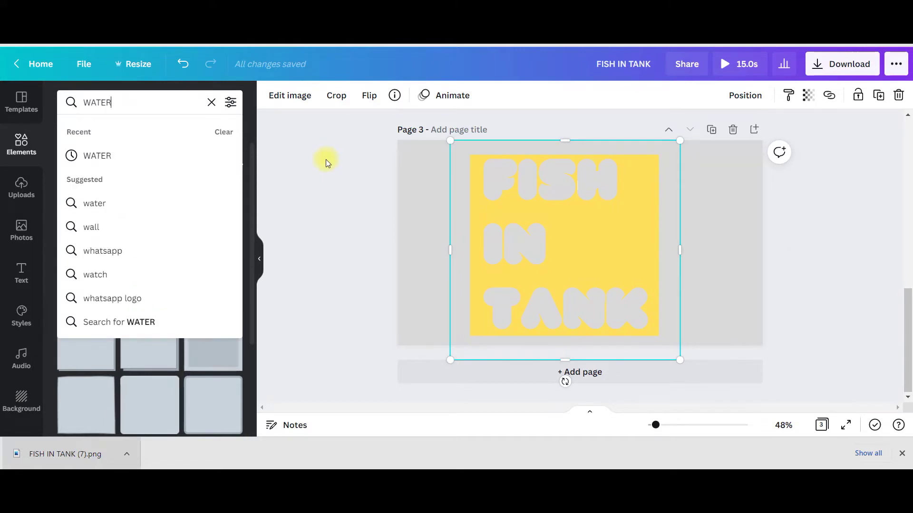
pyautogui.press('Return')
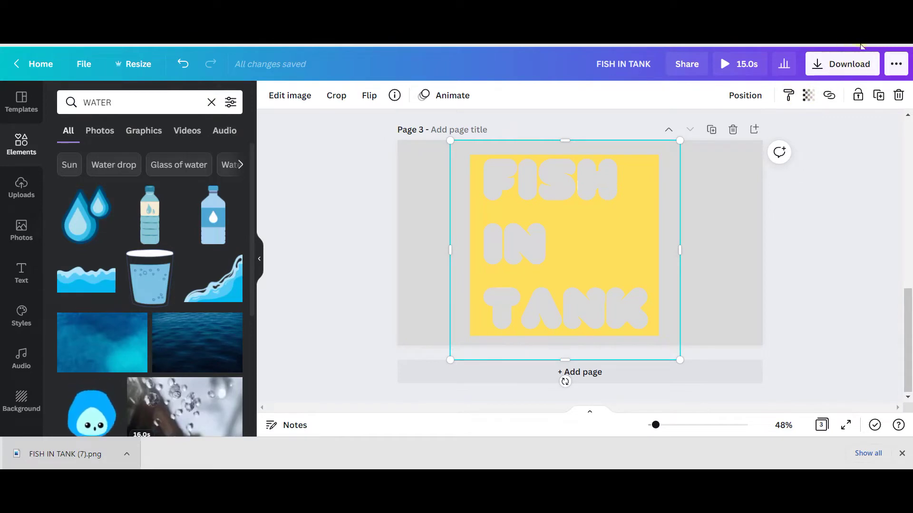
pyautogui.click(440, 291)
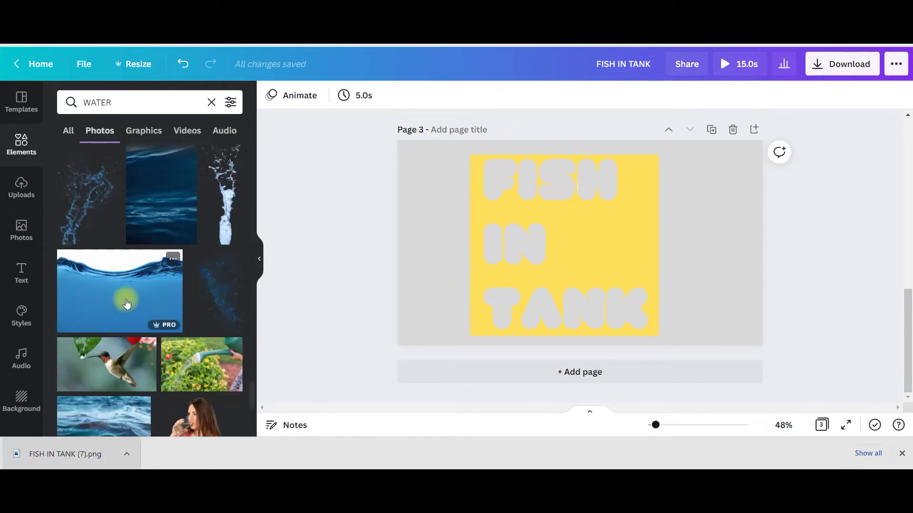
pyautogui.moveTo(126, 303); pyautogui.dragTo(456, 274)
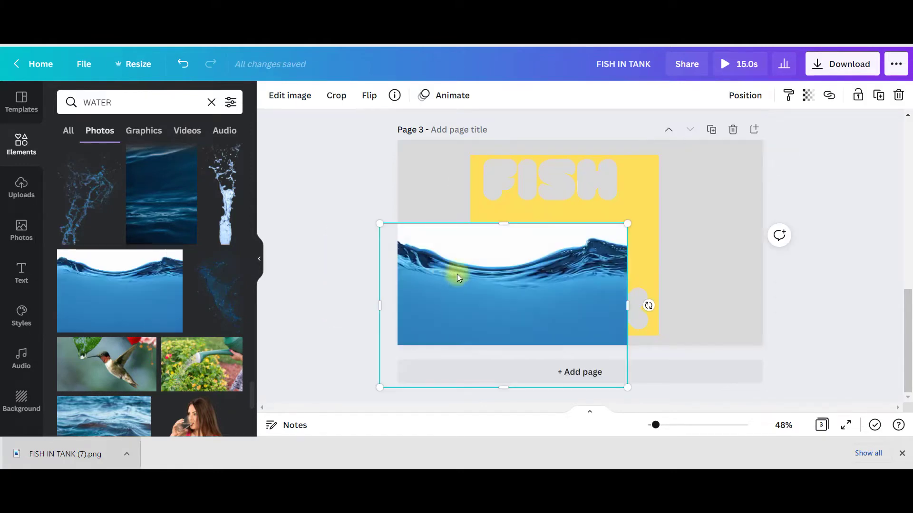
pyautogui.moveTo(513, 247); pyautogui.dragTo(545, 204)
pyautogui.moveTo(580, 315); pyautogui.dragTo(579, 340)
pyautogui.moveTo(584, 266); pyautogui.dragTo(587, 268)
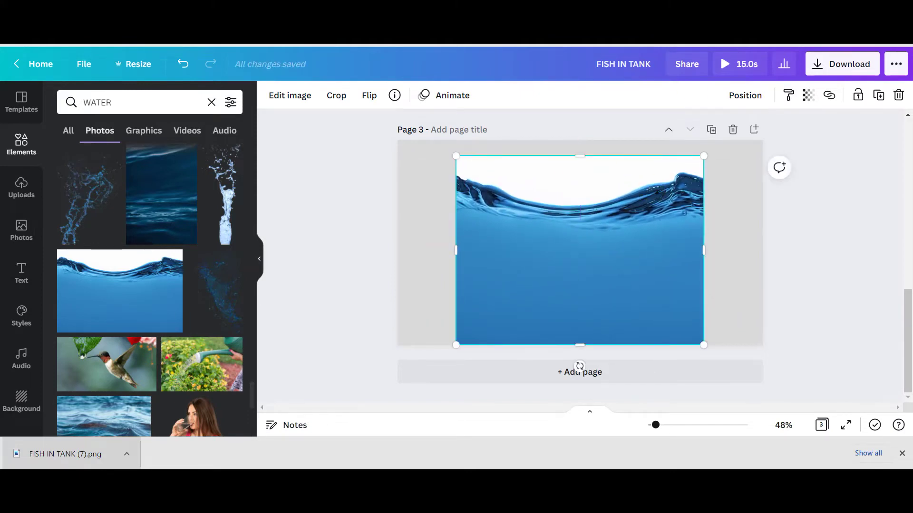
# Send the water photo to the back and shift the yellow letter image right and down.
pyautogui.click(753, 97)
pyautogui.rightClick(547, 279)
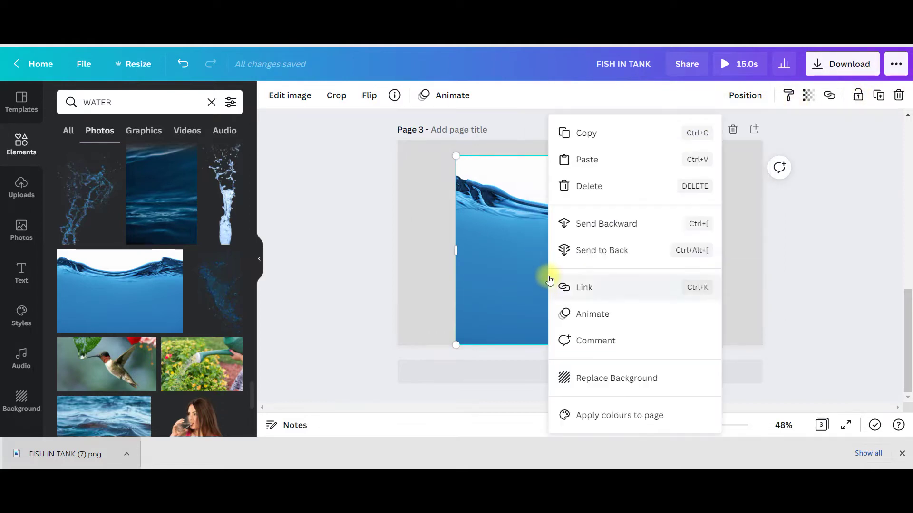
pyautogui.click(606, 255)
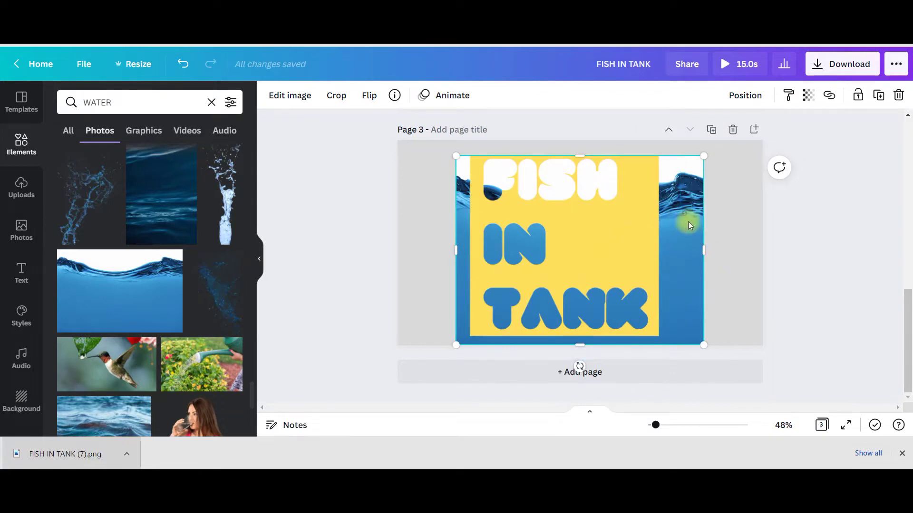
pyautogui.click(637, 223)
pyautogui.moveTo(608, 220); pyautogui.dragTo(574, 258)
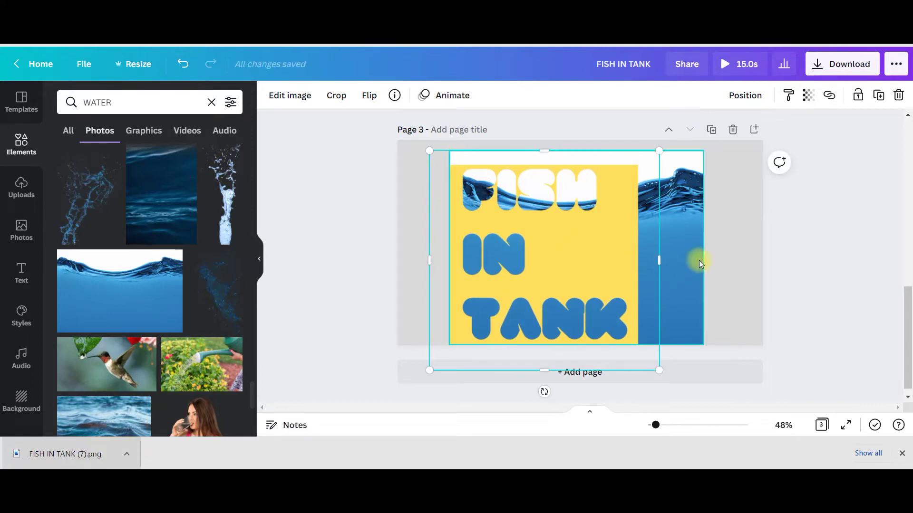
# Add a plain square to page 3, move it around, then delete it.
pyautogui.click(805, 278)
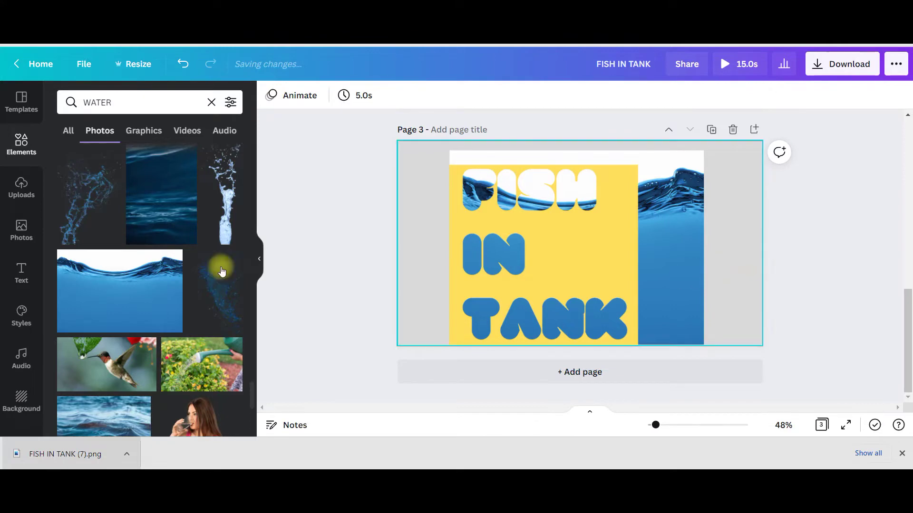
pyautogui.click(22, 151)
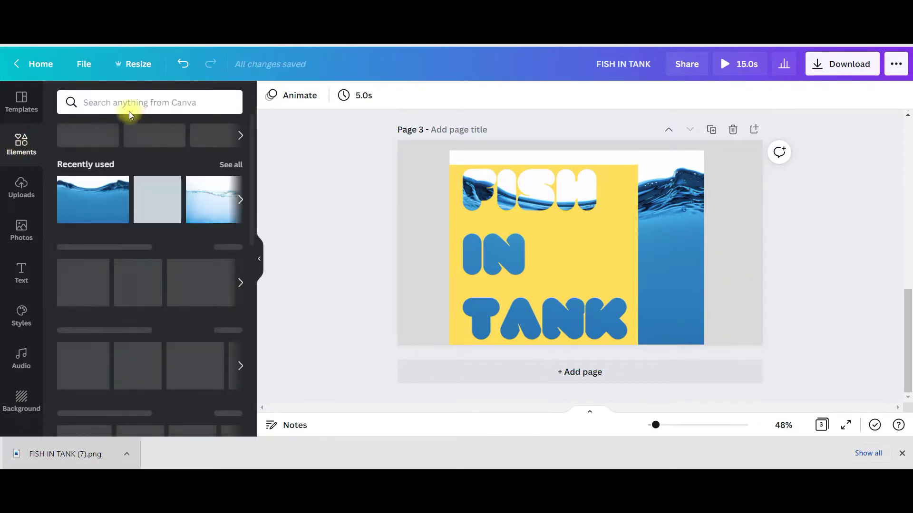
pyautogui.click(154, 202)
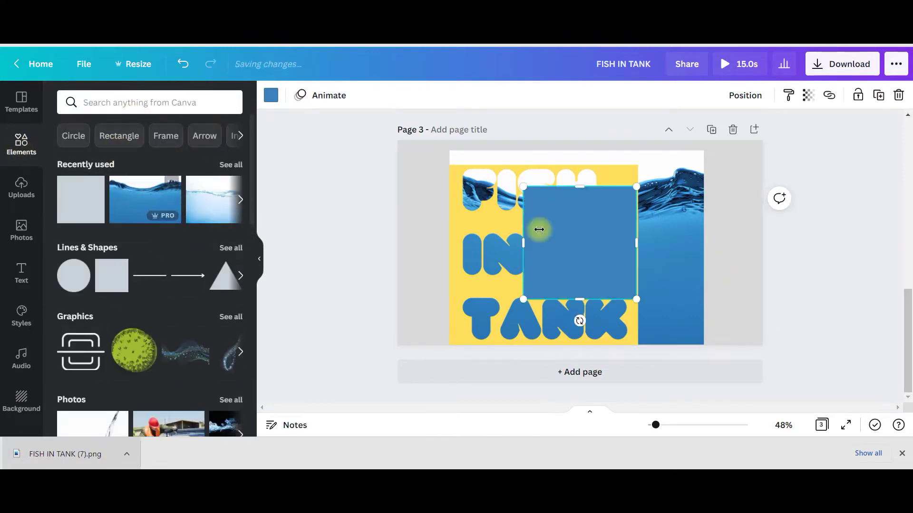
pyautogui.moveTo(581, 237); pyautogui.dragTo(673, 202)
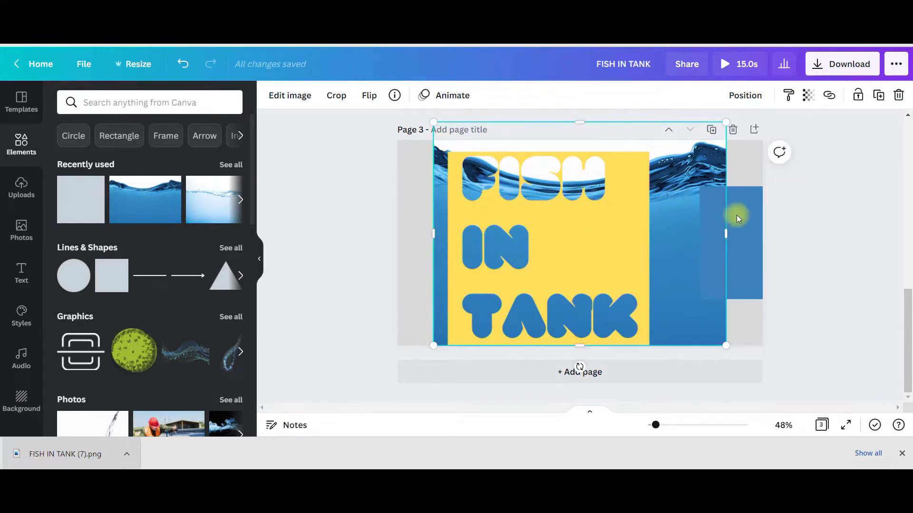
pyautogui.moveTo(737, 218); pyautogui.dragTo(706, 234)
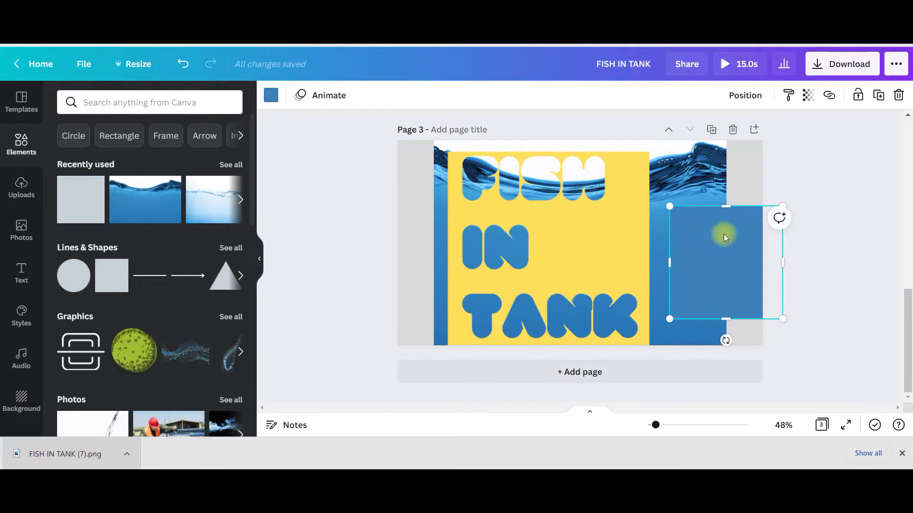
pyautogui.press('Delete')
# Copy the white mask pieces from page 2 and paste them onto page 3.
pyautogui.scroll(4, 836, 241)
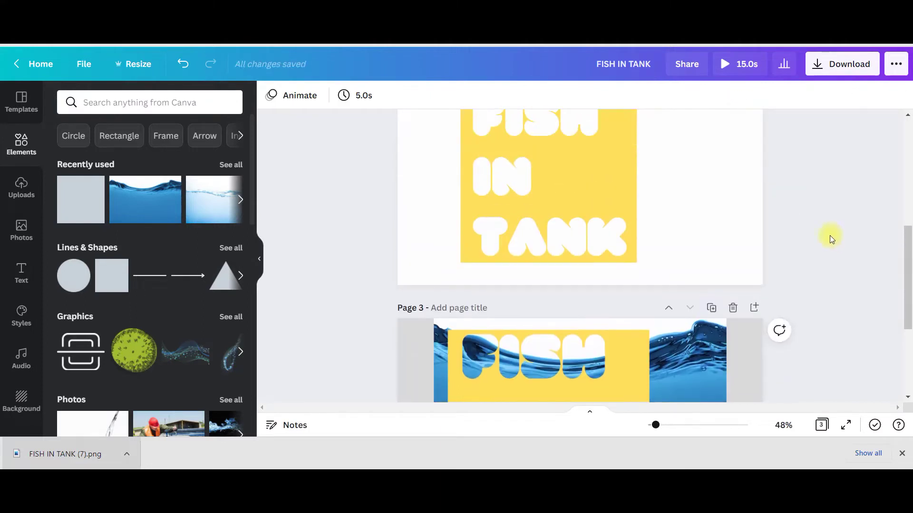
pyautogui.click(692, 201)
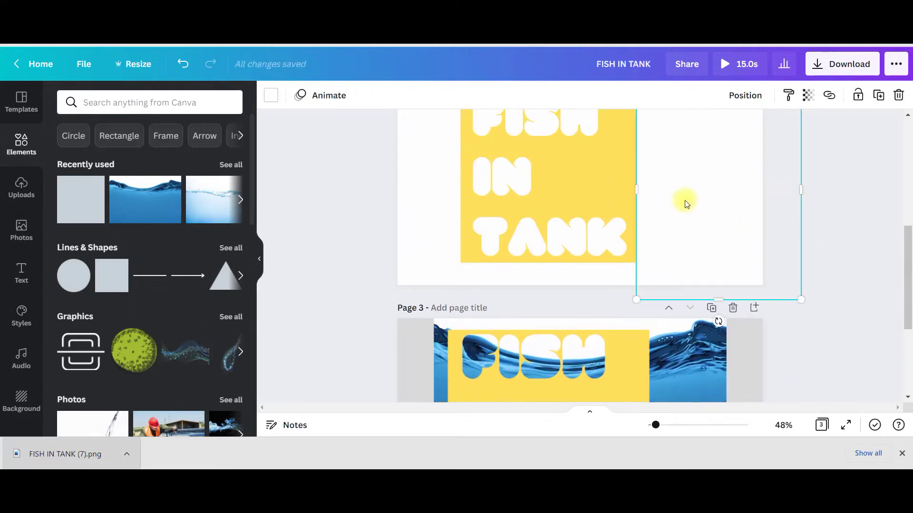
pyautogui.keyDown('shift'); pyautogui.click(575, 271); pyautogui.keyUp('shift')
pyautogui.keyDown('shift'); pyautogui.click(415, 227); pyautogui.keyUp('shift')
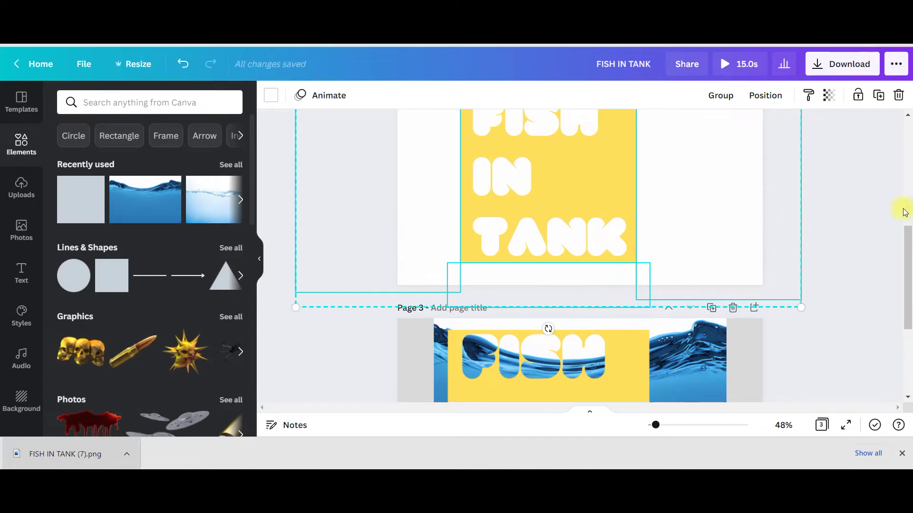
pyautogui.moveTo(908, 245); pyautogui.dragTo(911, 183)
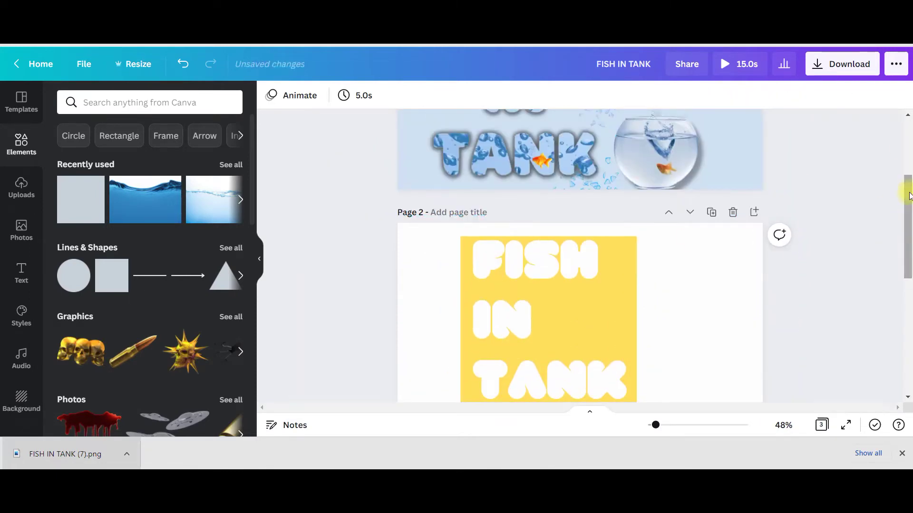
pyautogui.scroll(-3, 574, 285)
pyautogui.keyDown('shift'); pyautogui.click(427, 241); pyautogui.keyUp('shift')
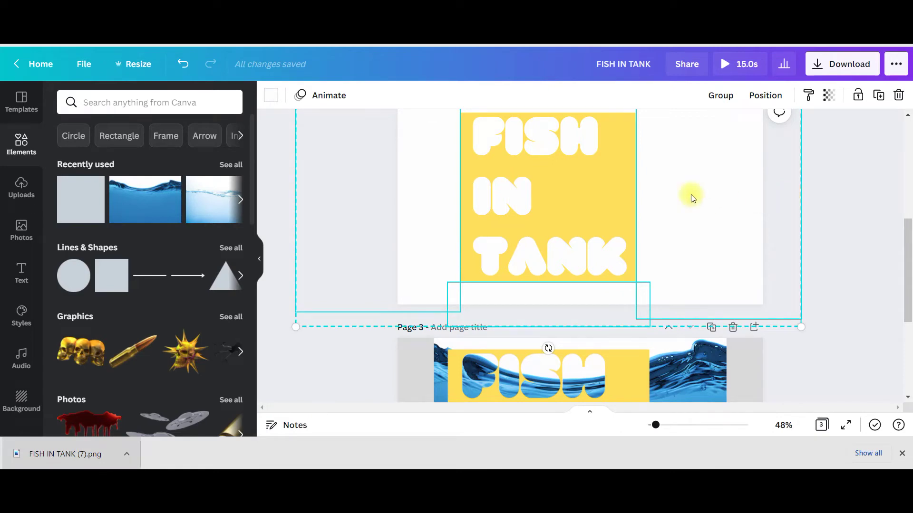
pyautogui.scroll(-4, 723, 198)
pyautogui.click(703, 287)
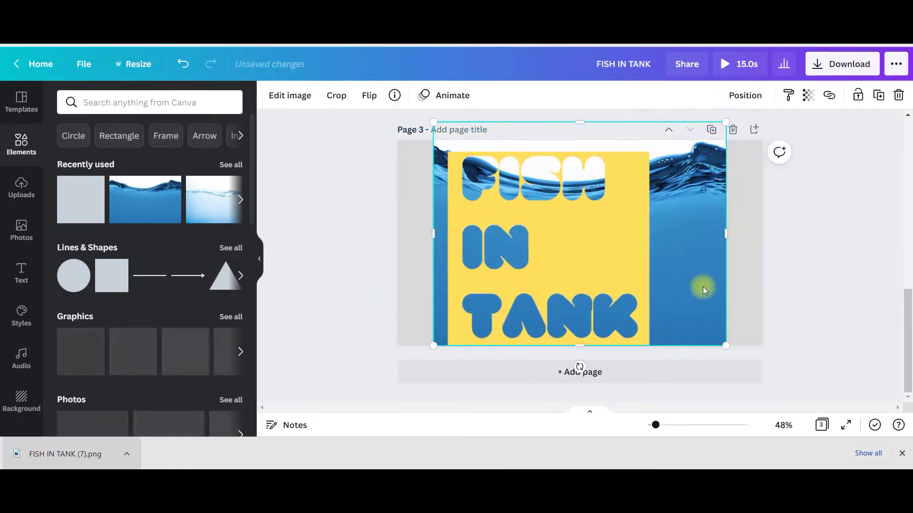
pyautogui.hotkey('ctrl', 'v')
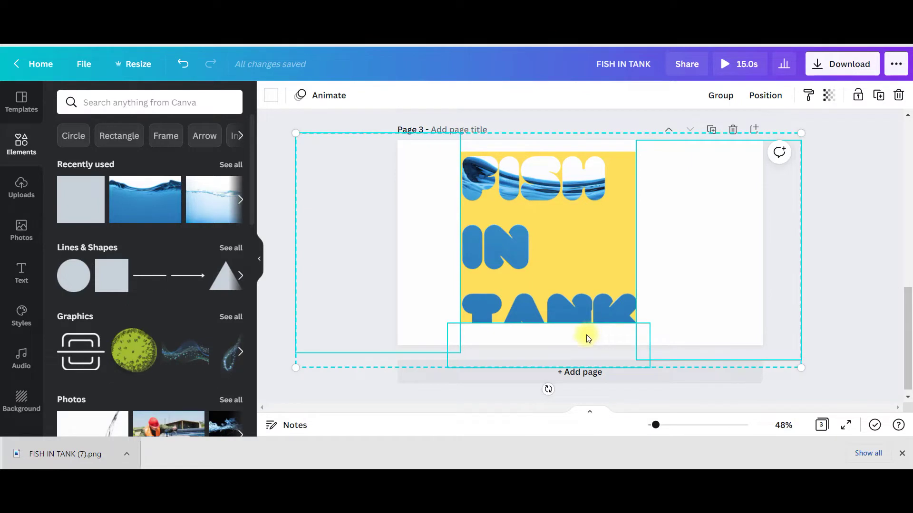
# Arrange the white strips around the yellow block so the water is hidden outside the letters.
pyautogui.moveTo(584, 335); pyautogui.dragTo(584, 347)
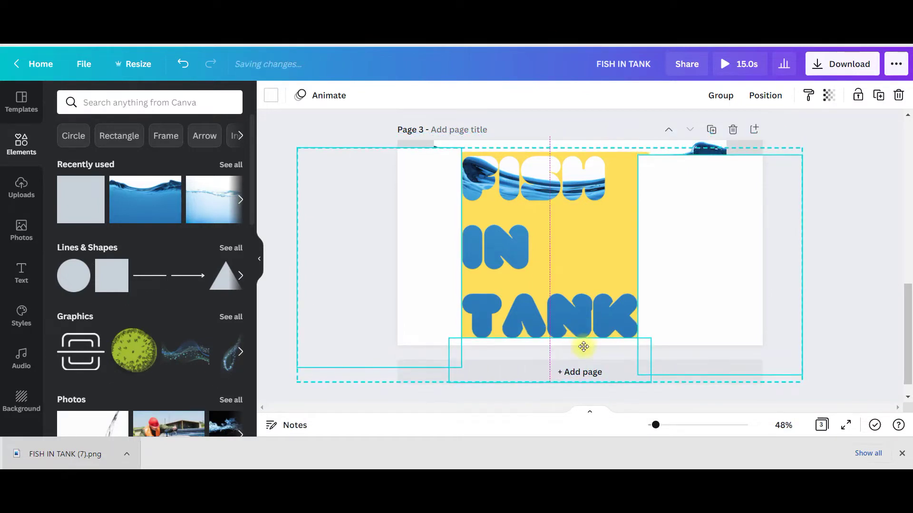
pyautogui.moveTo(718, 151); pyautogui.dragTo(723, 119)
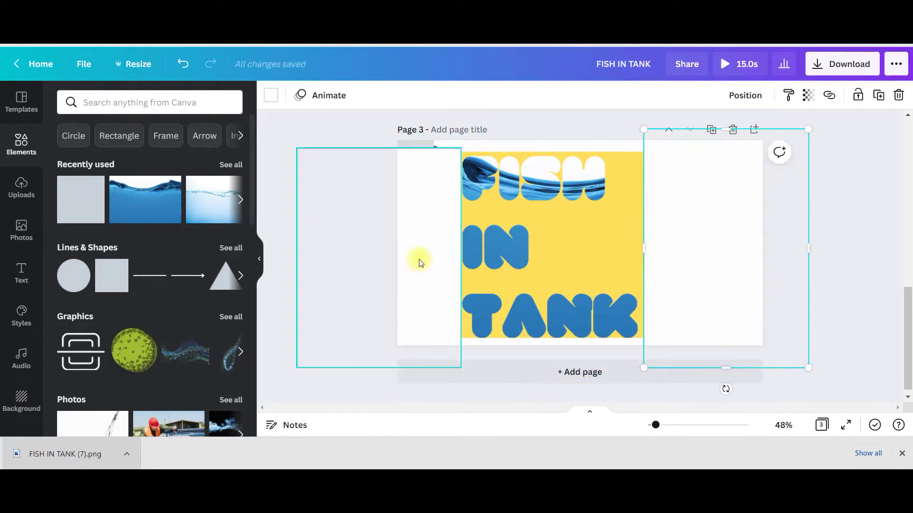
pyautogui.moveTo(420, 263); pyautogui.dragTo(368, 380)
pyautogui.moveTo(550, 343); pyautogui.dragTo(583, 127)
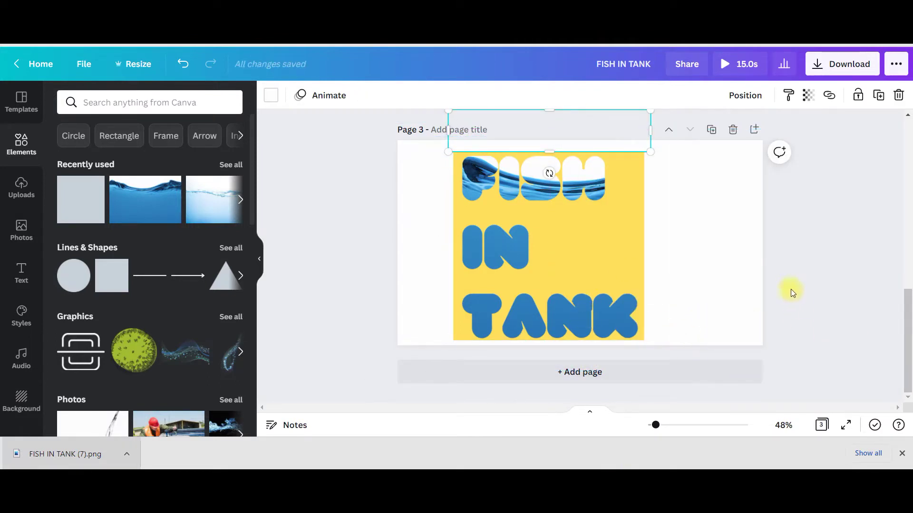
pyautogui.click(817, 296)
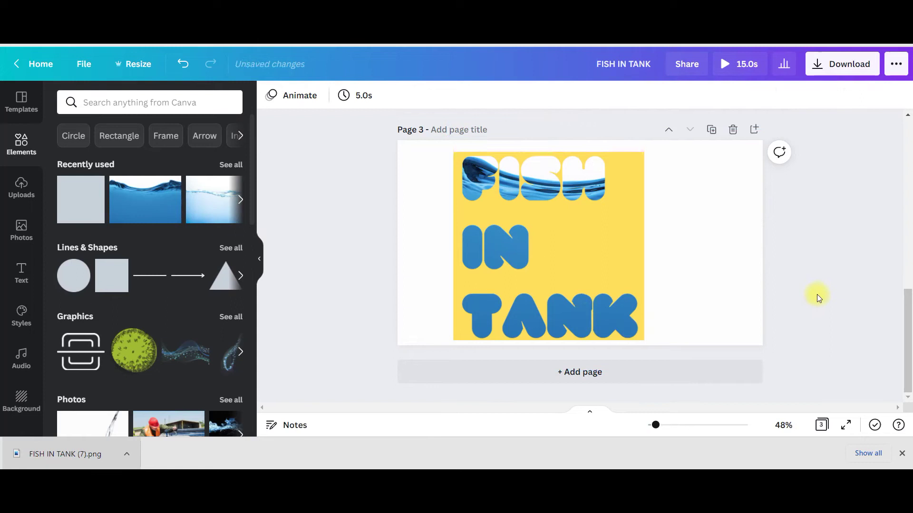
# Add a goldfish photo from the 'GOLDEN F' element search and remove its white background.
pyautogui.click(185, 105)
pyautogui.write('G')
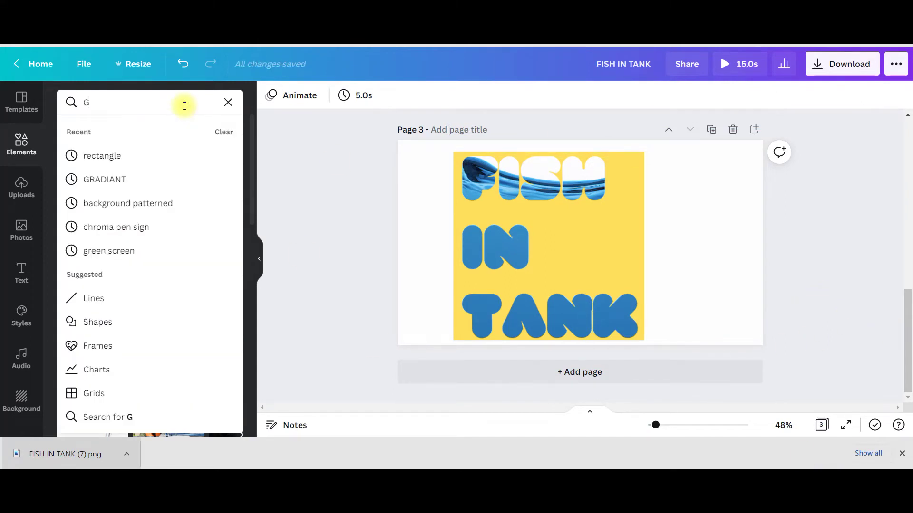
pyautogui.write('OLDEN FISH')
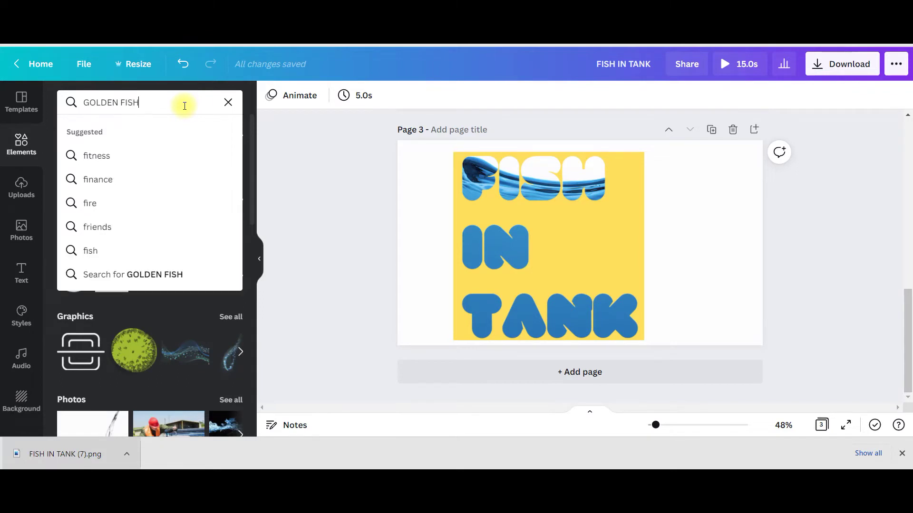
pyautogui.press('Return')
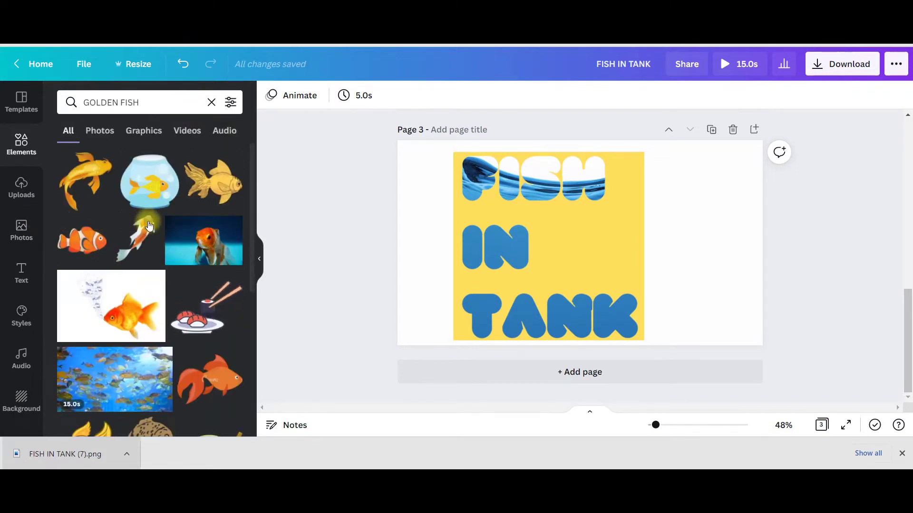
pyautogui.scroll(-3, 145, 298)
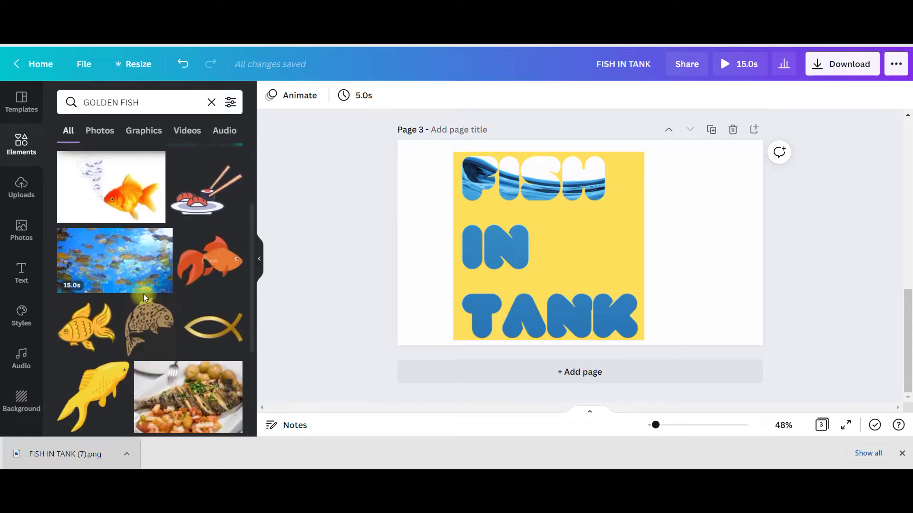
pyautogui.click(131, 199)
pyautogui.click(278, 95)
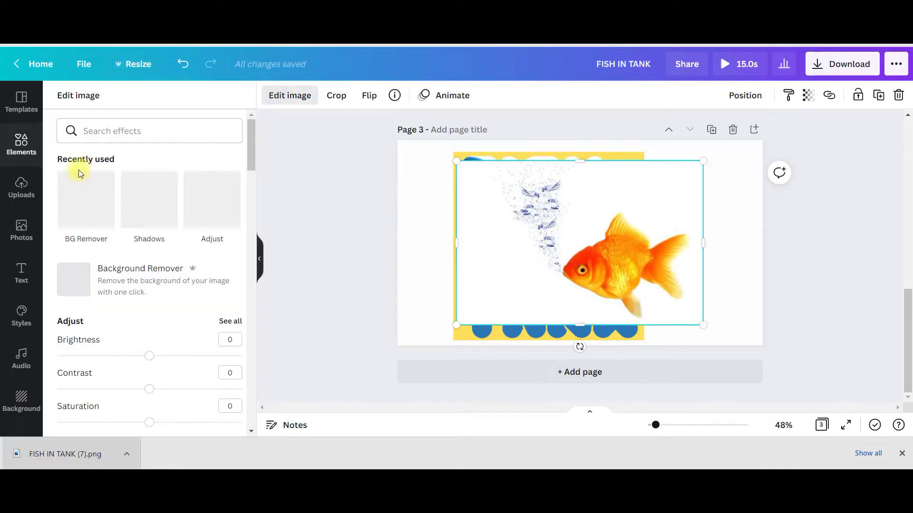
pyautogui.click(88, 195)
# Shrink the goldfish, place it on the yellow square beside IN, and confirm background removal.
pyautogui.moveTo(703, 323); pyautogui.dragTo(525, 299)
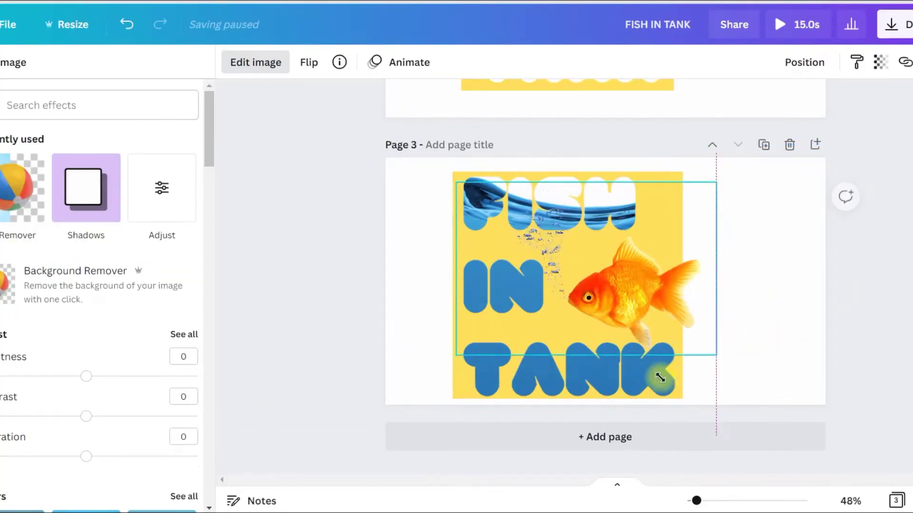
pyautogui.moveTo(540, 349); pyautogui.dragTo(456, 295)
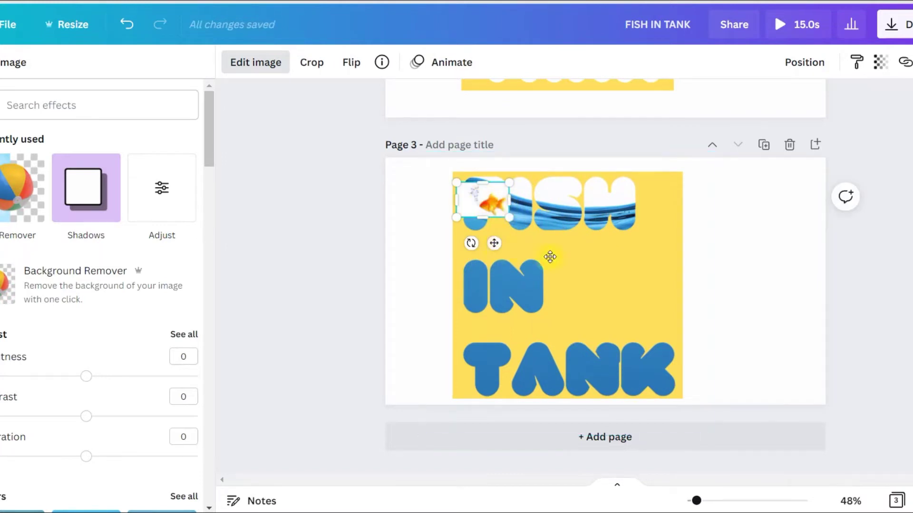
pyautogui.moveTo(550, 257); pyautogui.dragTo(736, 309)
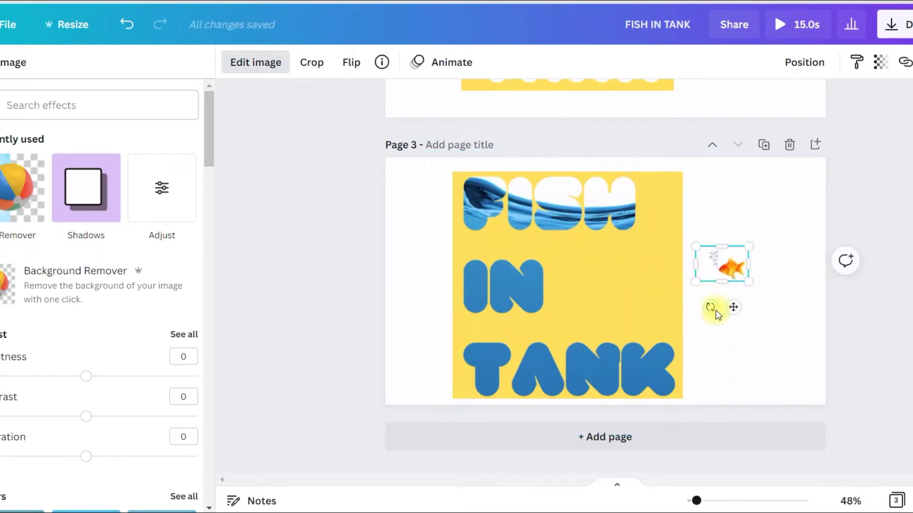
pyautogui.moveTo(696, 307); pyautogui.dragTo(616, 321)
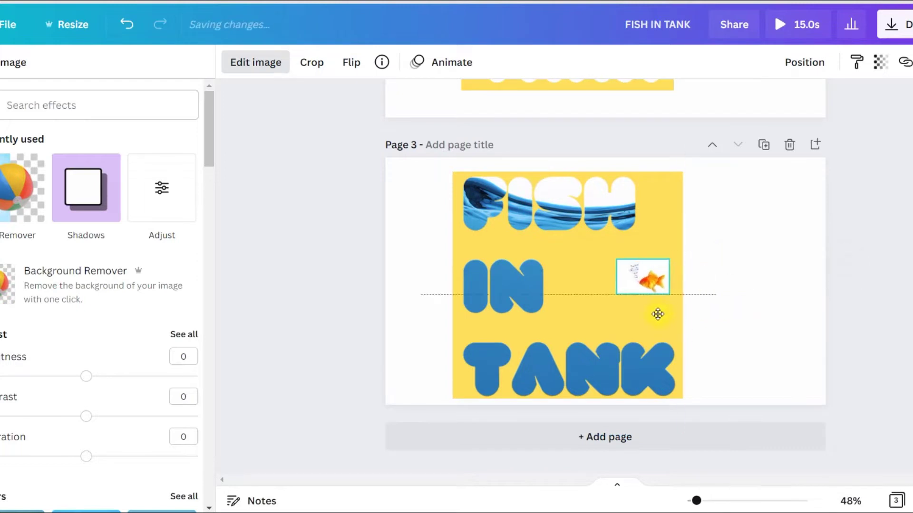
pyautogui.click(14, 189)
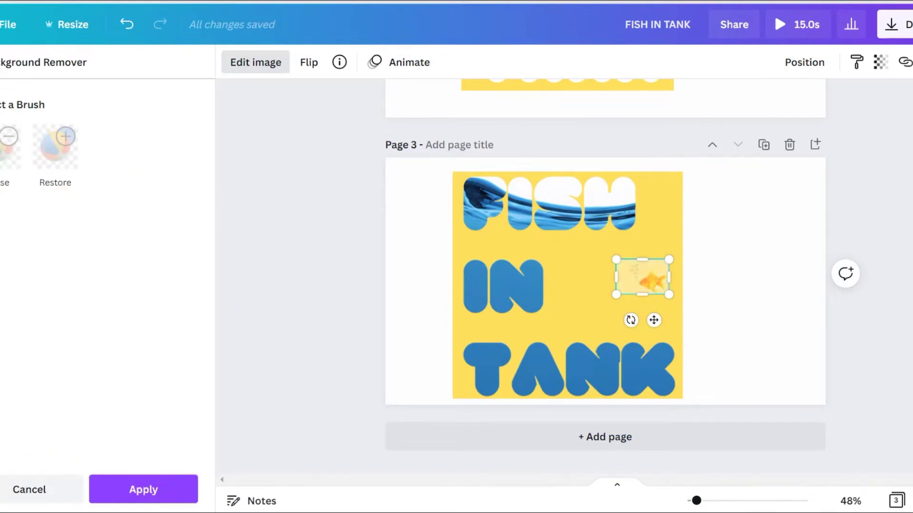
pyautogui.click(147, 489)
# Move the goldfish onto the T of TANK and send it behind the letter.
pyautogui.moveTo(653, 320); pyautogui.dragTo(501, 405)
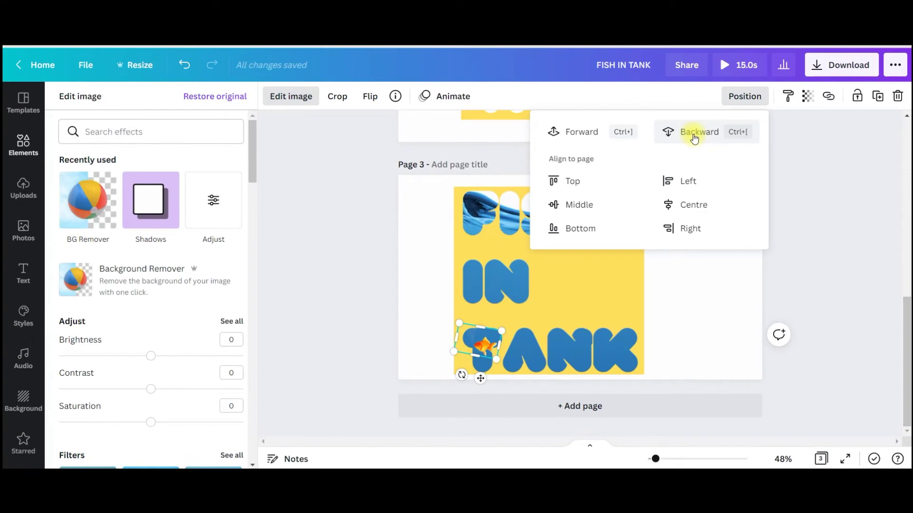
pyautogui.click(694, 137)
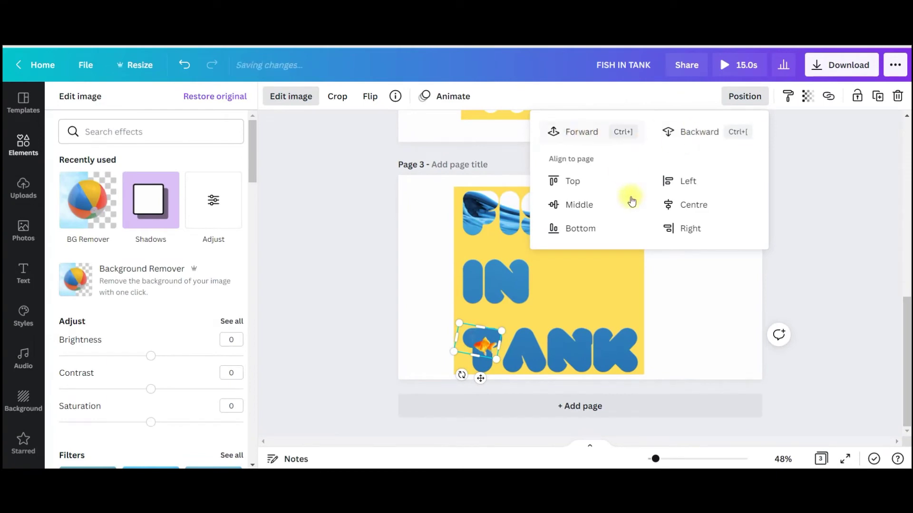
pyautogui.click(692, 323)
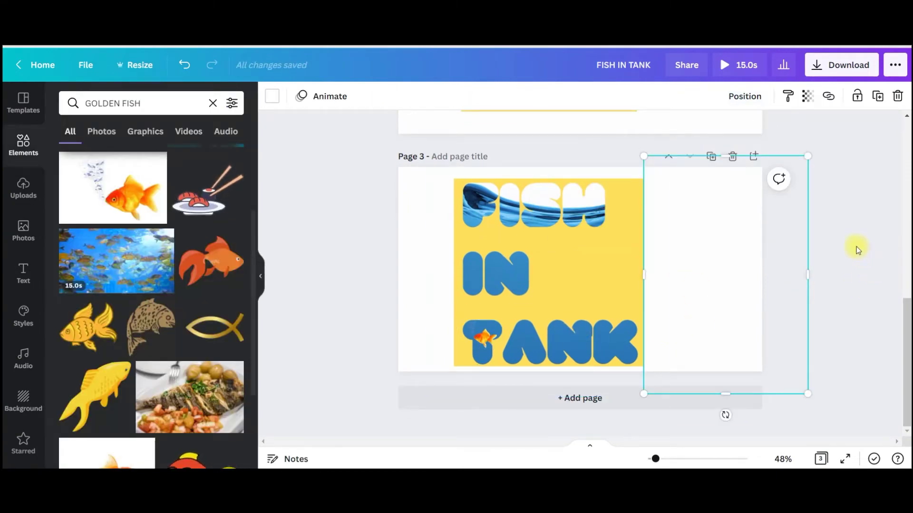
pyautogui.click(858, 250)
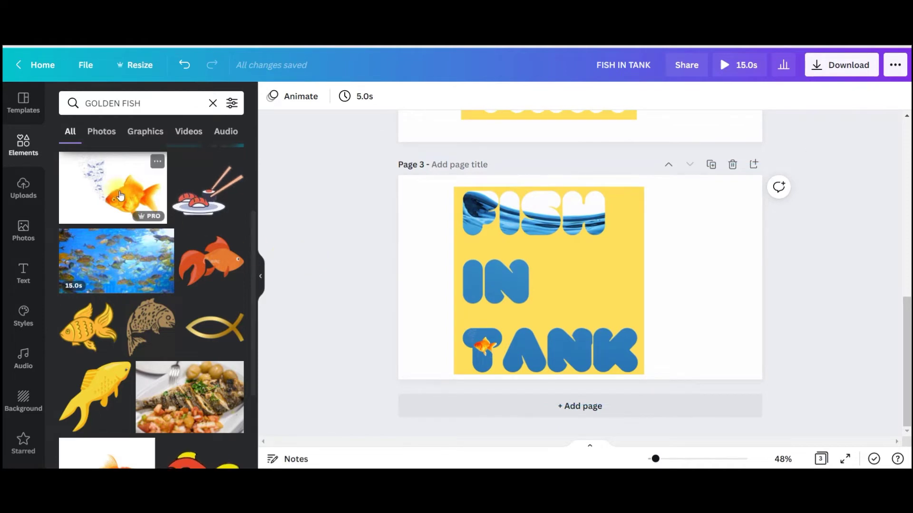
# Add another small goldfish, flip it horizontally, and place it on the poster's edge.
pyautogui.click(120, 196)
pyautogui.click(301, 96)
pyautogui.moveTo(485, 301); pyautogui.dragTo(526, 283)
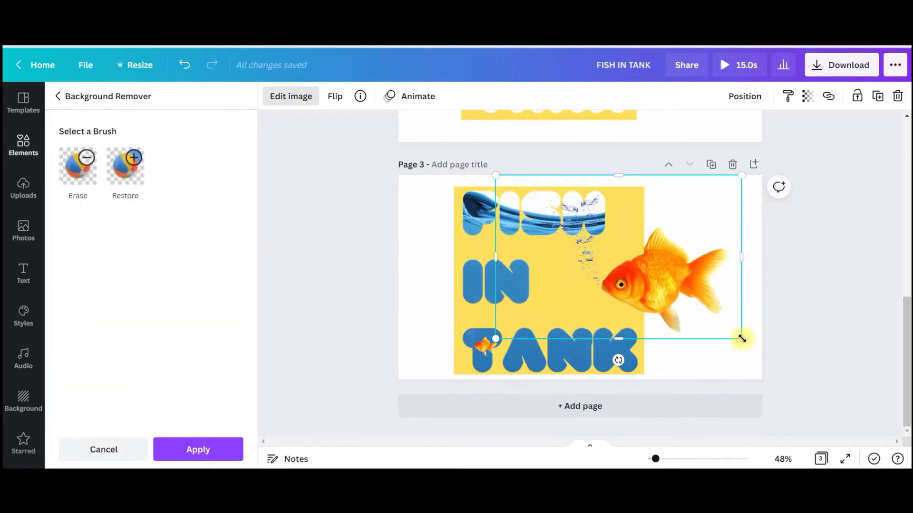
pyautogui.moveTo(742, 339); pyautogui.dragTo(539, 204)
pyautogui.moveTo(521, 192); pyautogui.dragTo(684, 245)
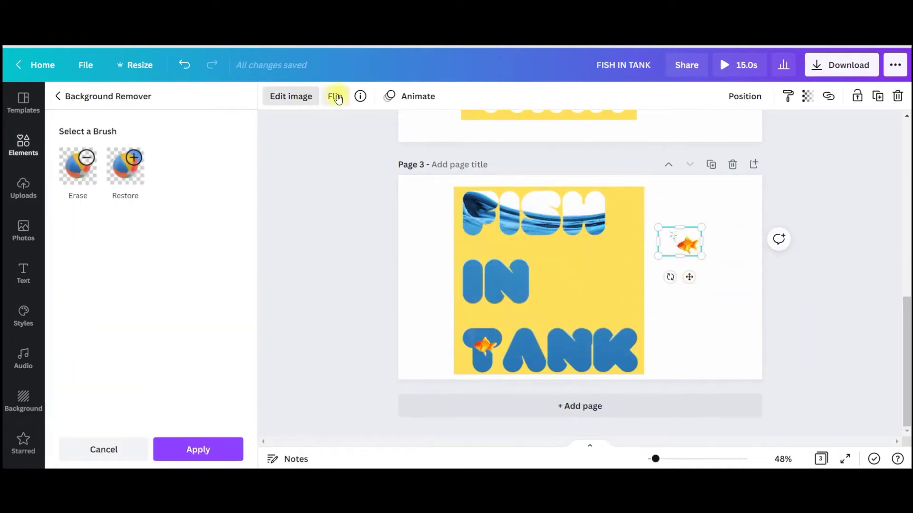
pyautogui.click(335, 97)
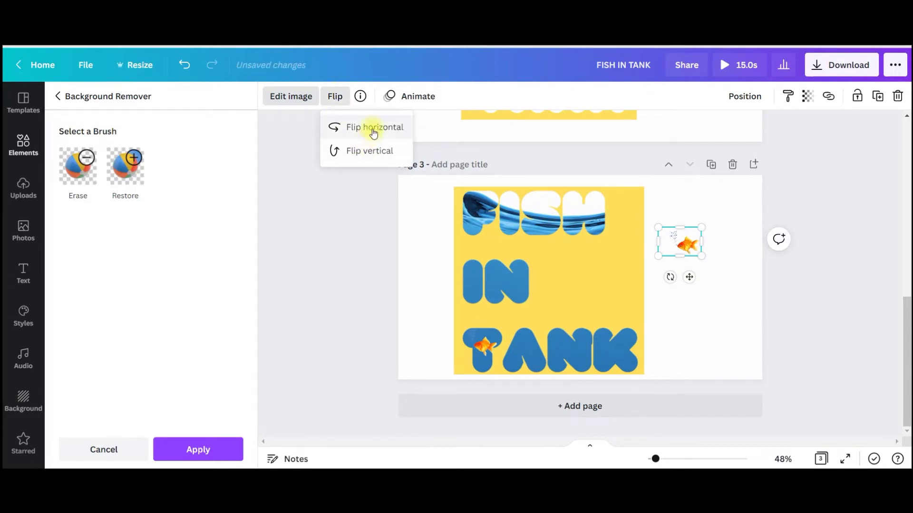
pyautogui.click(374, 127)
pyautogui.moveTo(689, 277); pyautogui.dragTo(496, 249)
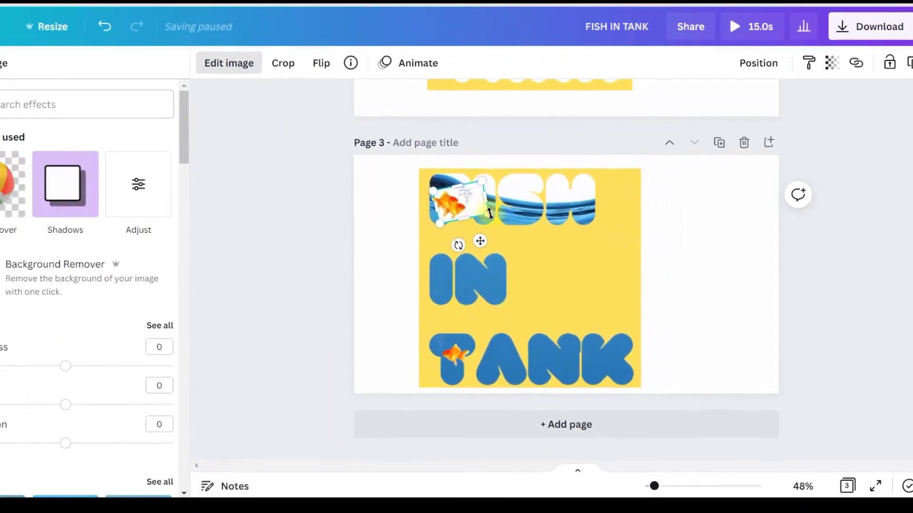
# Remove the spare goldfish's background and place it on the end of TANK.
pyautogui.moveTo(458, 202); pyautogui.dragTo(677, 231)
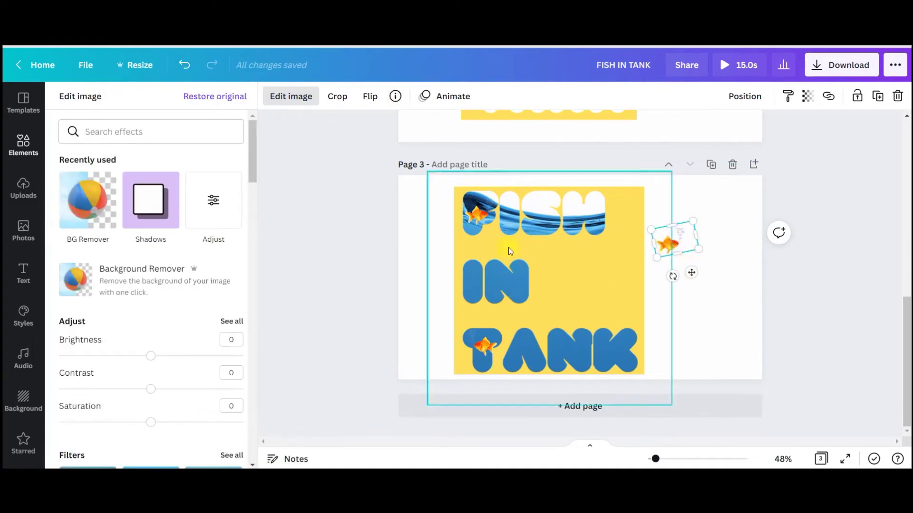
pyautogui.click(370, 96)
pyautogui.click(400, 151)
pyautogui.moveTo(691, 272); pyautogui.dragTo(618, 387)
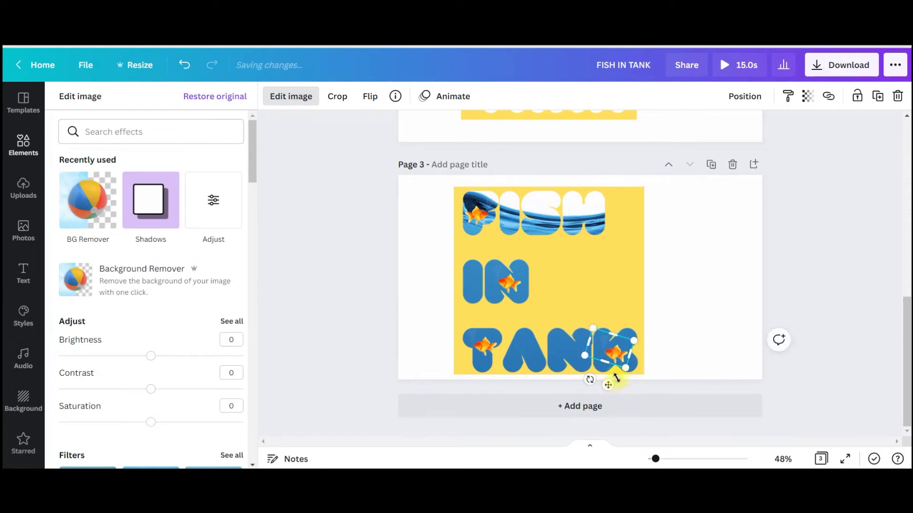
pyautogui.click(784, 157)
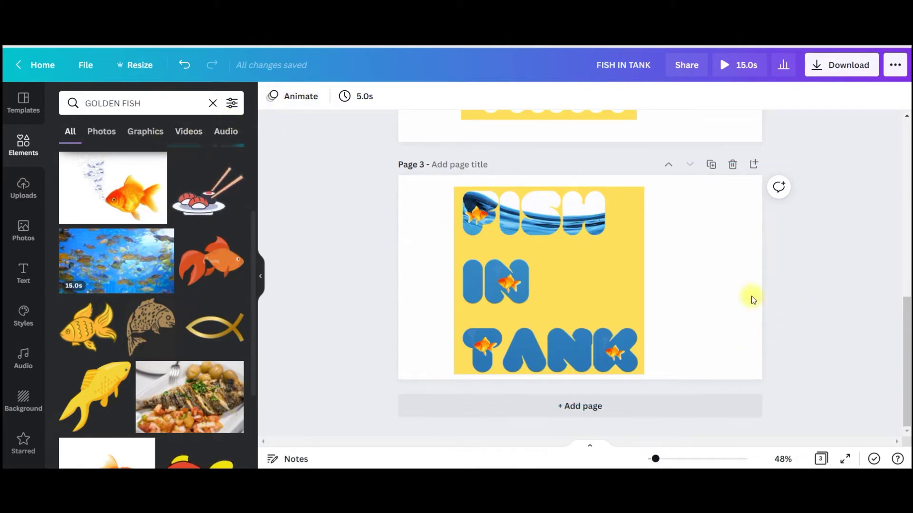
# Give the FISH IN TANK lettering a Glow shadow with transparency 71 and a larger size.
pyautogui.moveTo(695, 284); pyautogui.dragTo(524, 255)
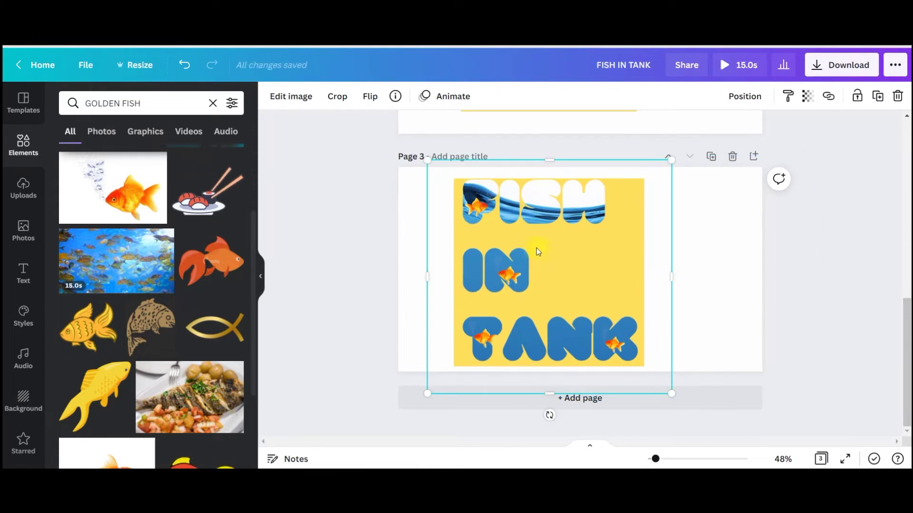
pyautogui.click(290, 96)
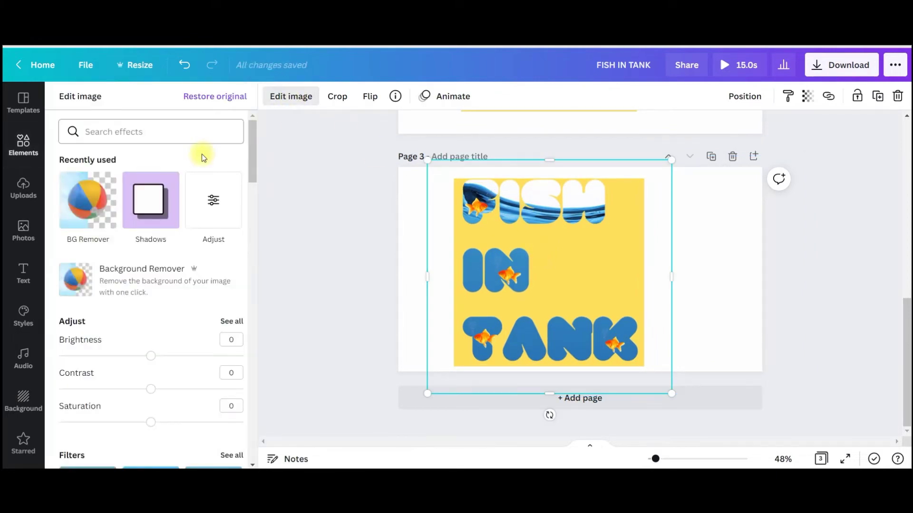
pyautogui.click(151, 202)
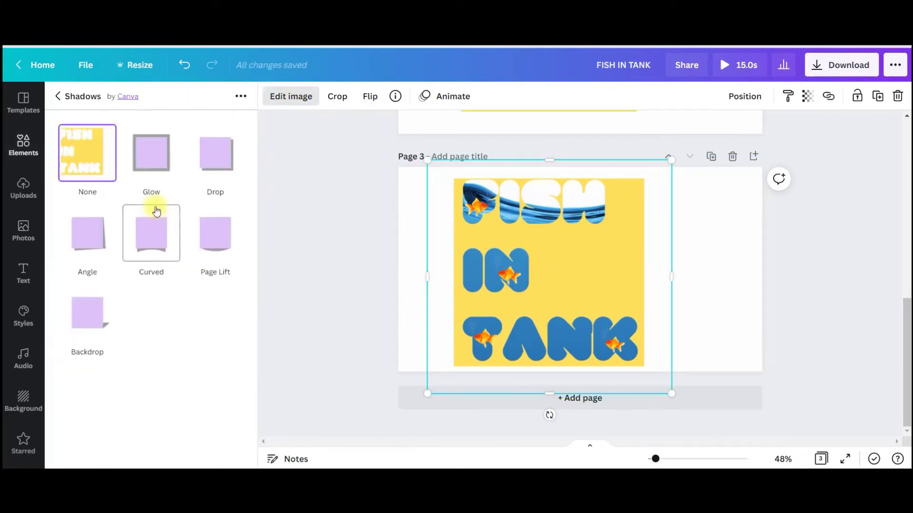
pyautogui.click(167, 155)
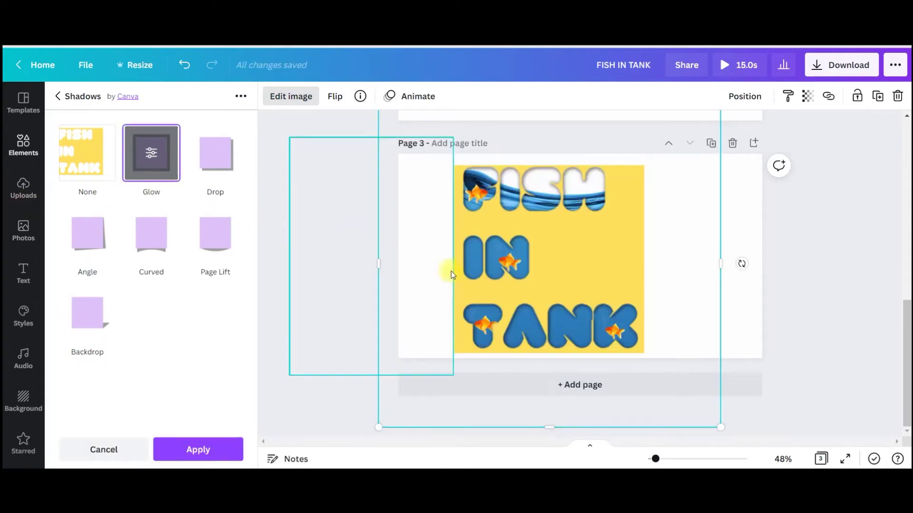
pyautogui.click(150, 152)
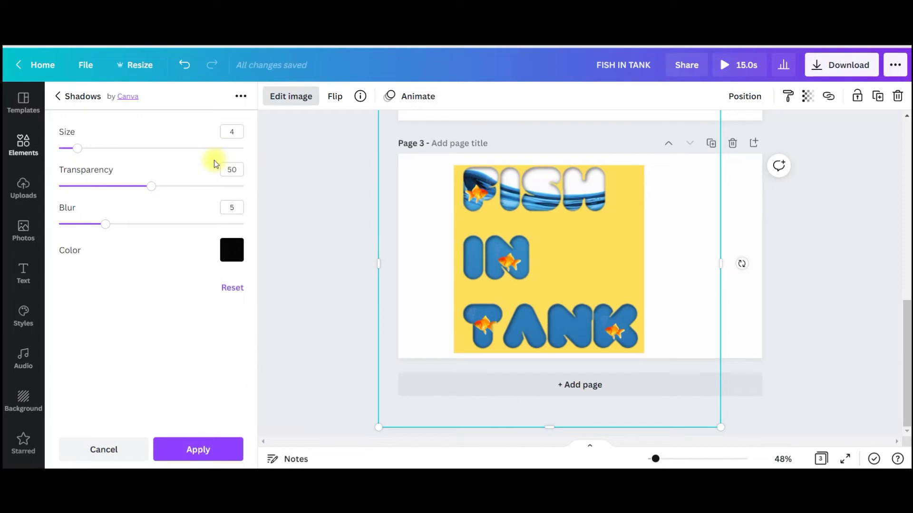
pyautogui.moveTo(156, 190); pyautogui.dragTo(192, 194)
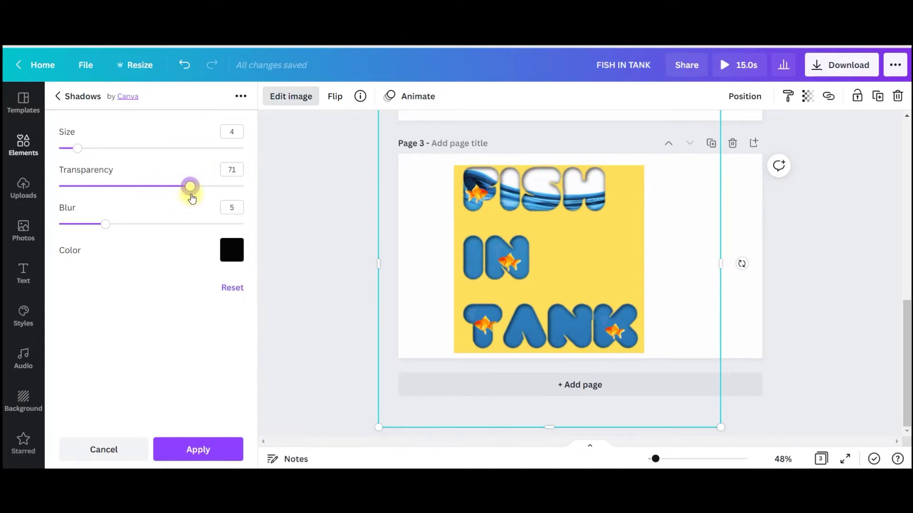
pyautogui.moveTo(88, 153)
pyautogui.mouseDown()
pyautogui.moveTo(101, 153)
pyautogui.moveTo(83, 152)
pyautogui.mouseUp()
# Set the glow blur to 7 and make the glow dark grey.
pyautogui.rightClick(81, 154)
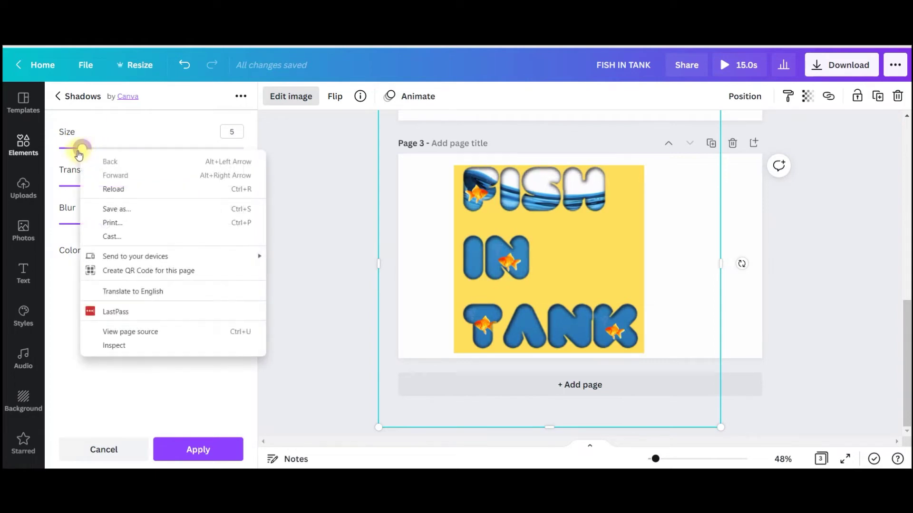
pyautogui.click(82, 152)
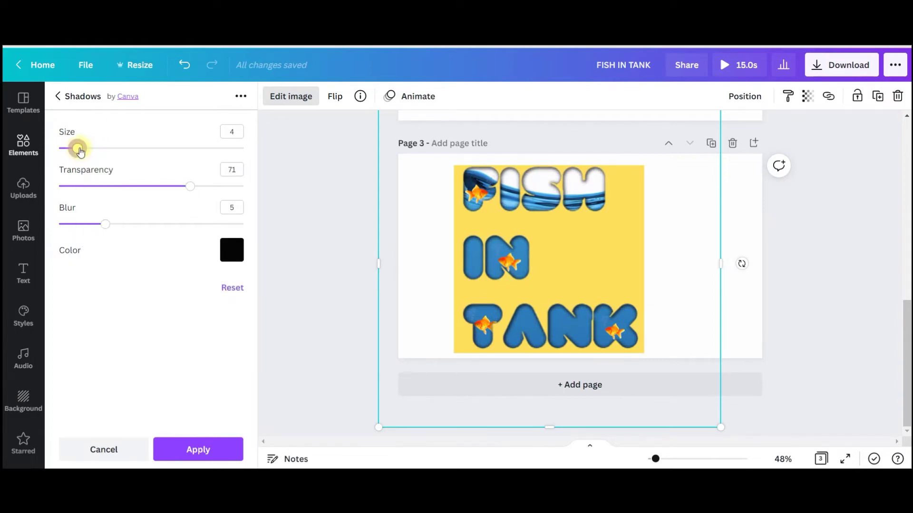
pyautogui.moveTo(105, 226); pyautogui.dragTo(122, 226)
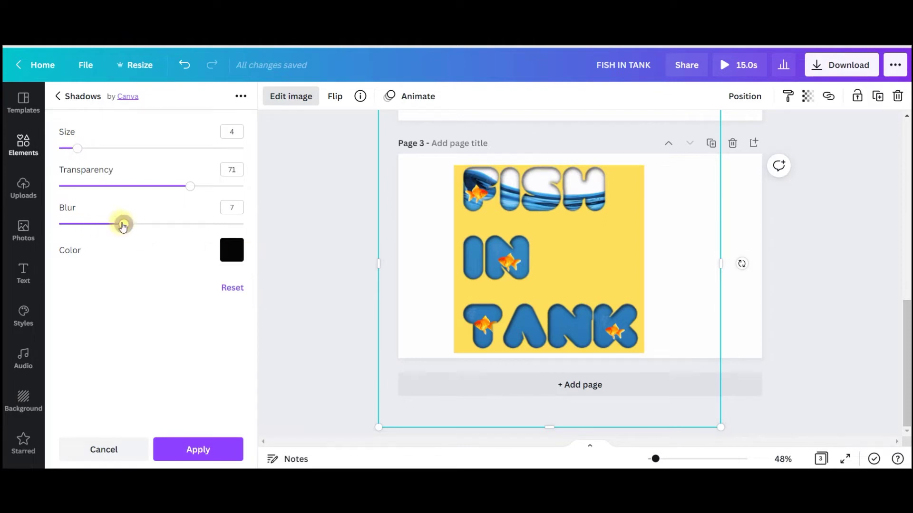
pyautogui.click(232, 250)
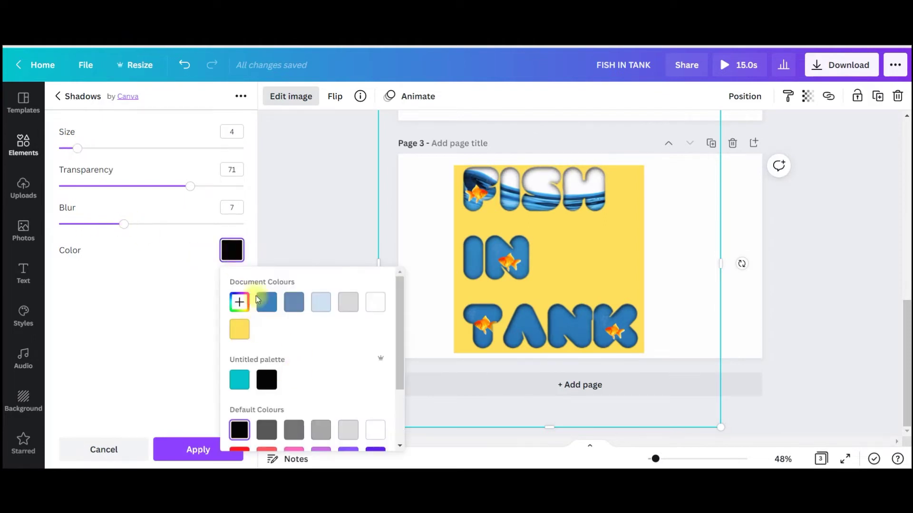
pyautogui.scroll(-2, 255, 296)
pyautogui.click(269, 346)
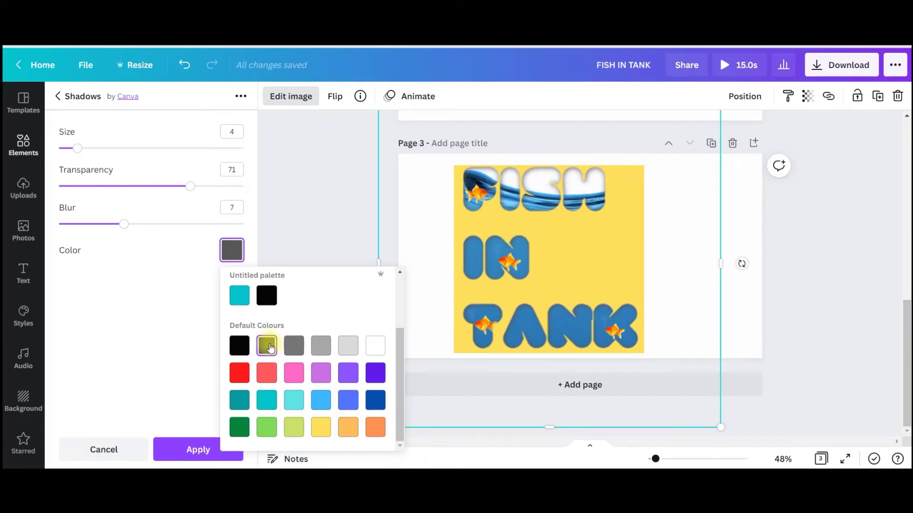
pyautogui.click(312, 209)
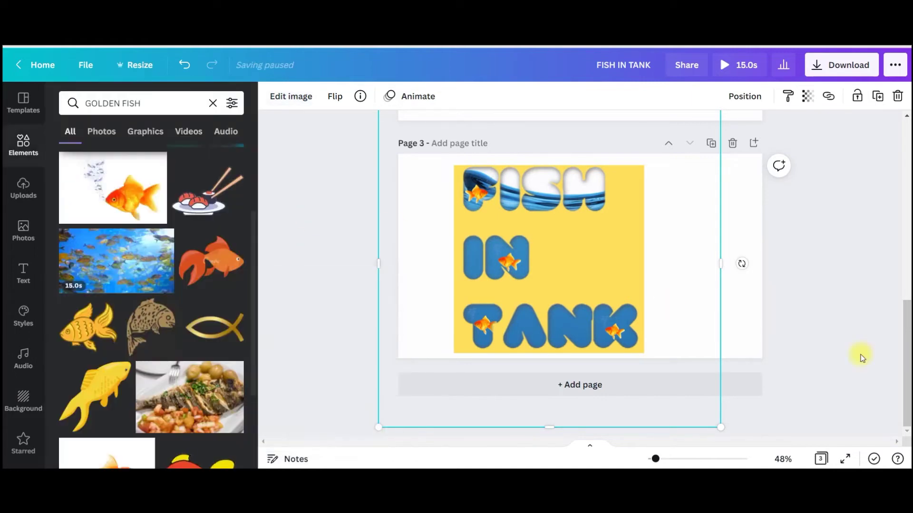
# Search Elements for CRACK and add the grey splat crack graphic right of the yellow square.
pyautogui.scroll(1, 879, 348)
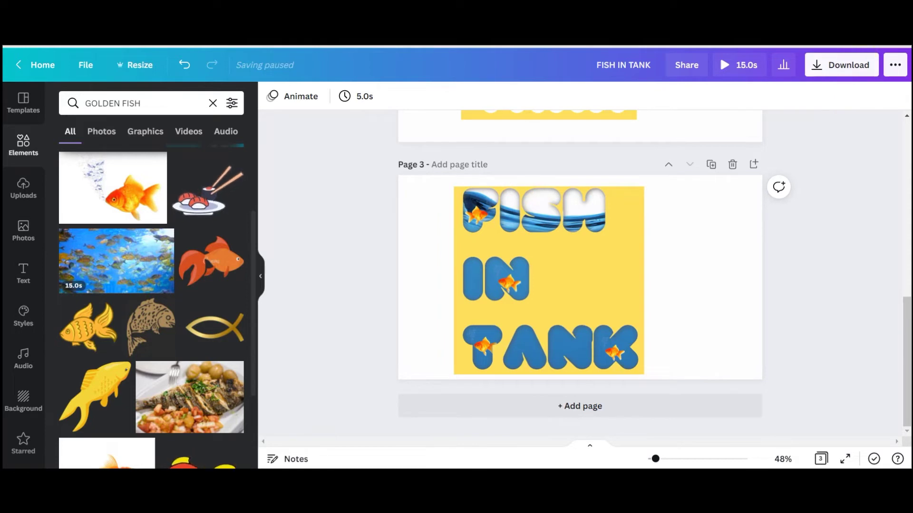
pyautogui.click(149, 103)
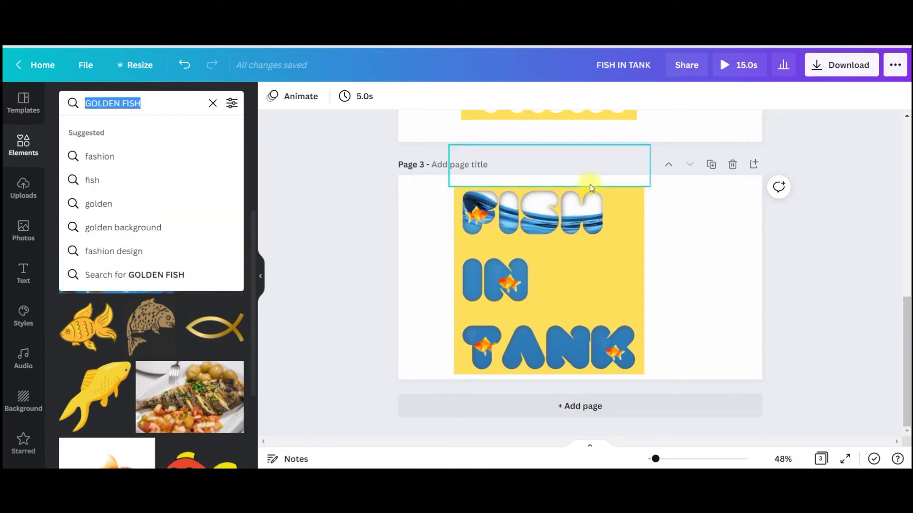
pyautogui.write('CRACK')
pyautogui.press('Return')
pyautogui.scroll(-2, 186, 261)
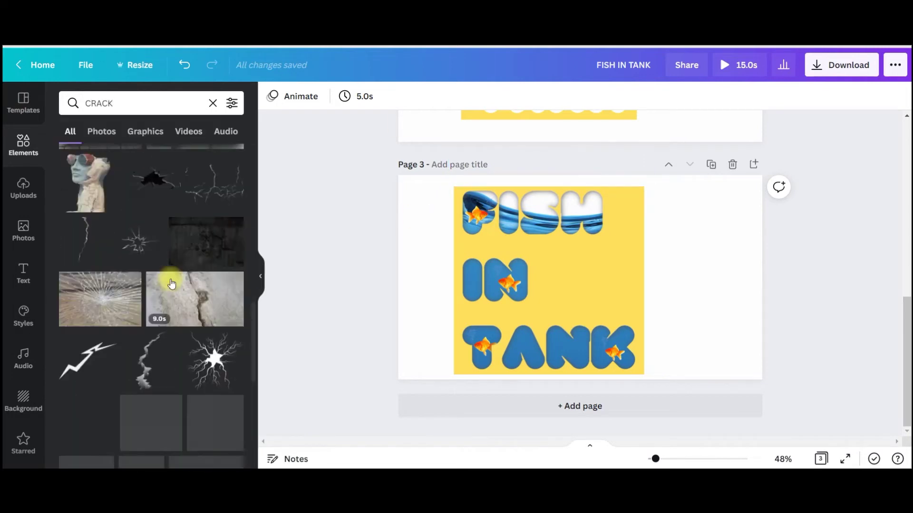
pyautogui.click(132, 180)
pyautogui.moveTo(577, 282); pyautogui.dragTo(686, 258)
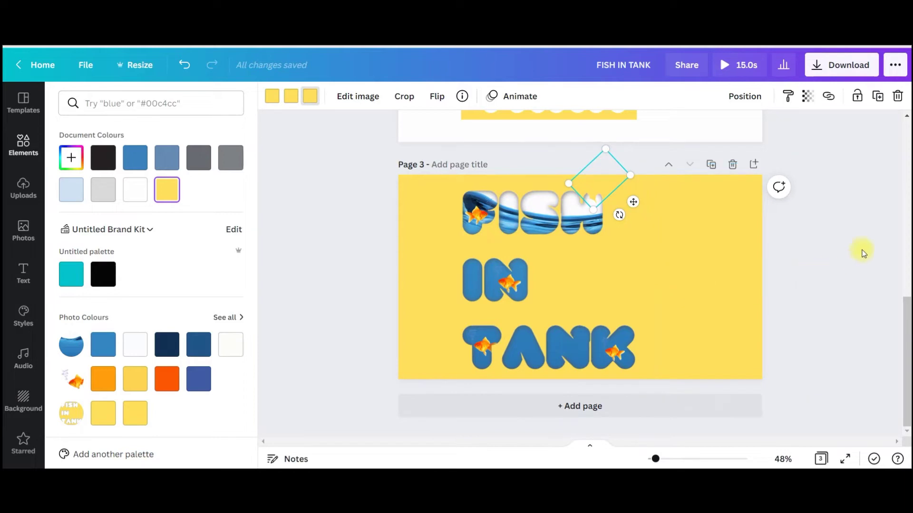
pyautogui.click(825, 295)
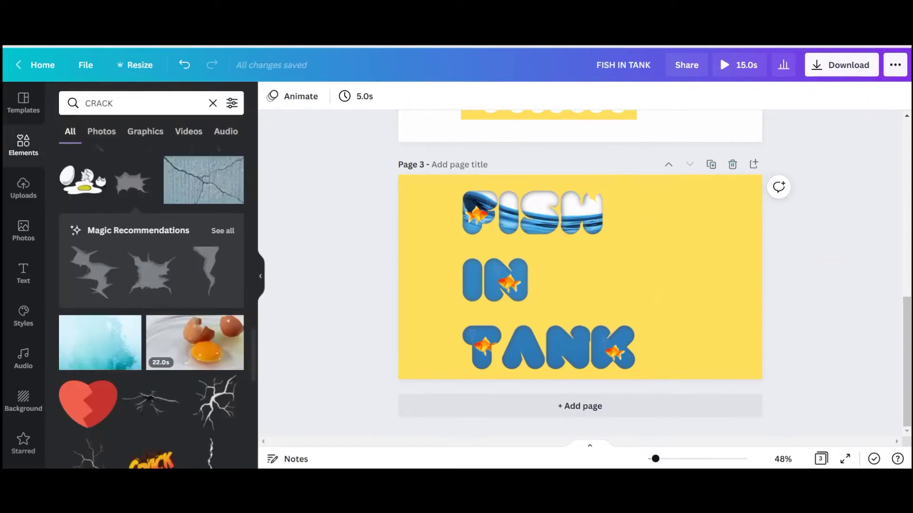
pyautogui.click(841, 64)
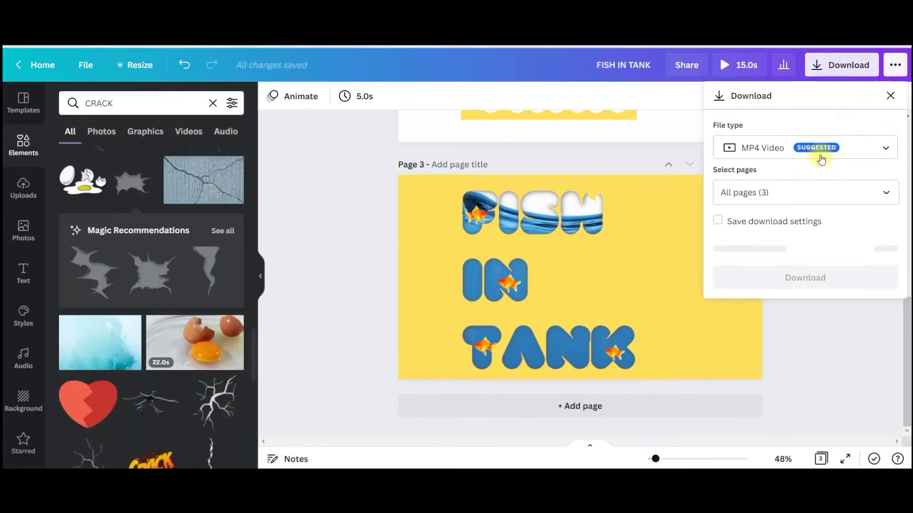
# Download only page 3 as a PNG, then add a blank page 4.
pyautogui.click(861, 146)
pyautogui.click(797, 69)
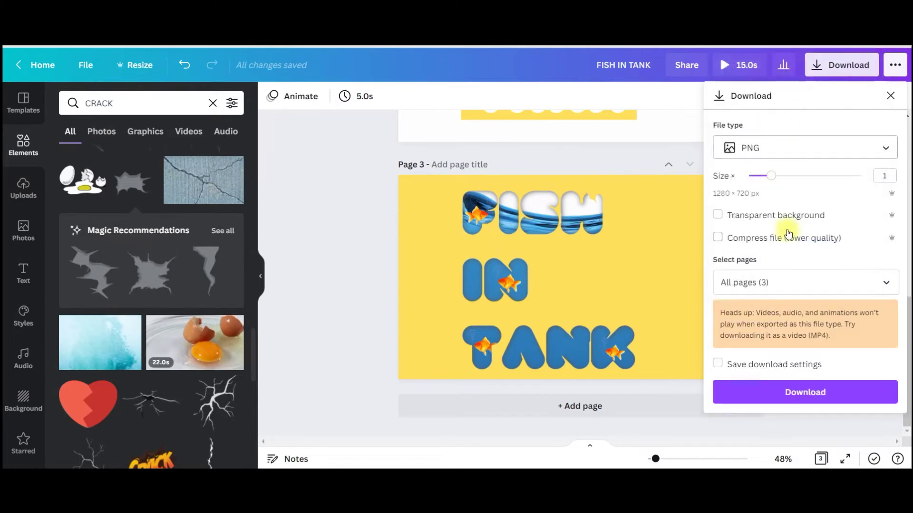
pyautogui.click(770, 284)
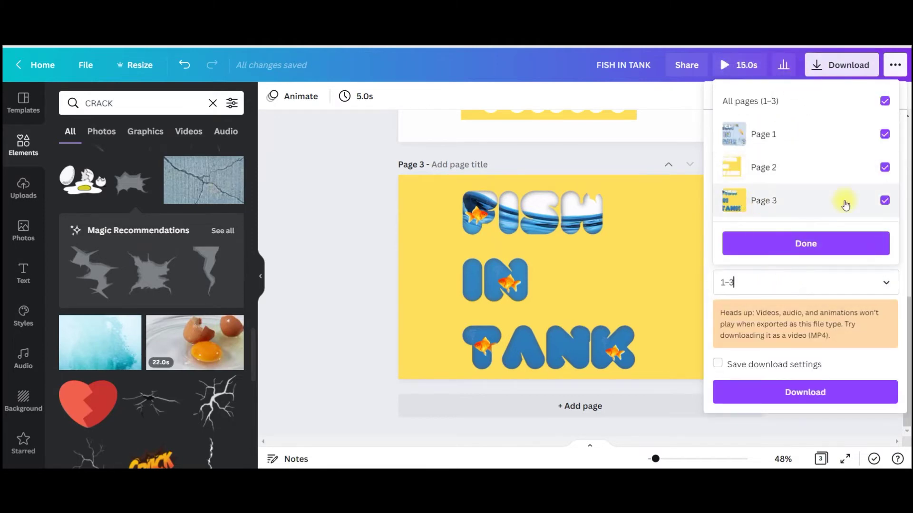
pyautogui.click(885, 101)
pyautogui.click(876, 200)
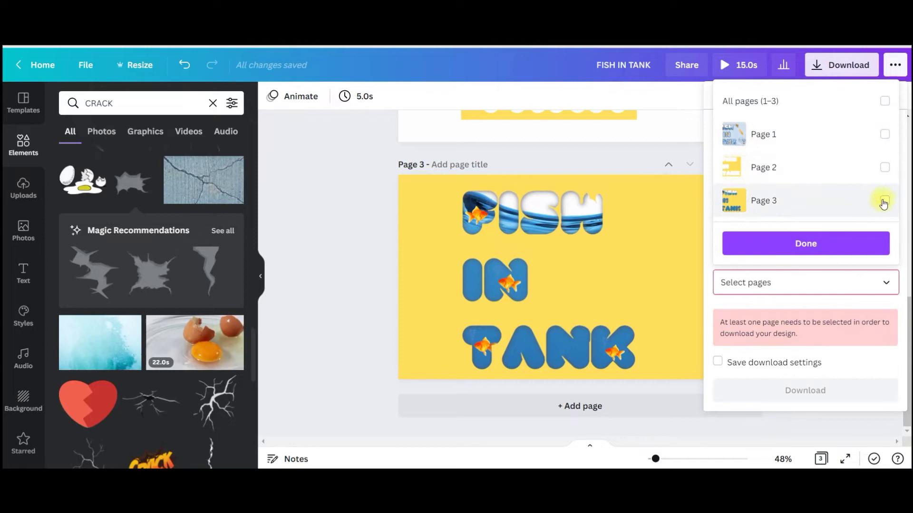
pyautogui.click(856, 247)
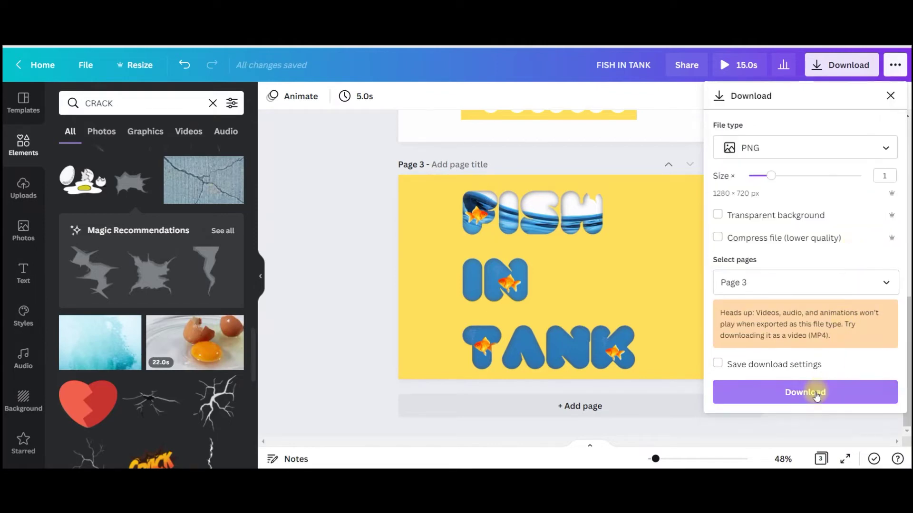
pyautogui.click(814, 392)
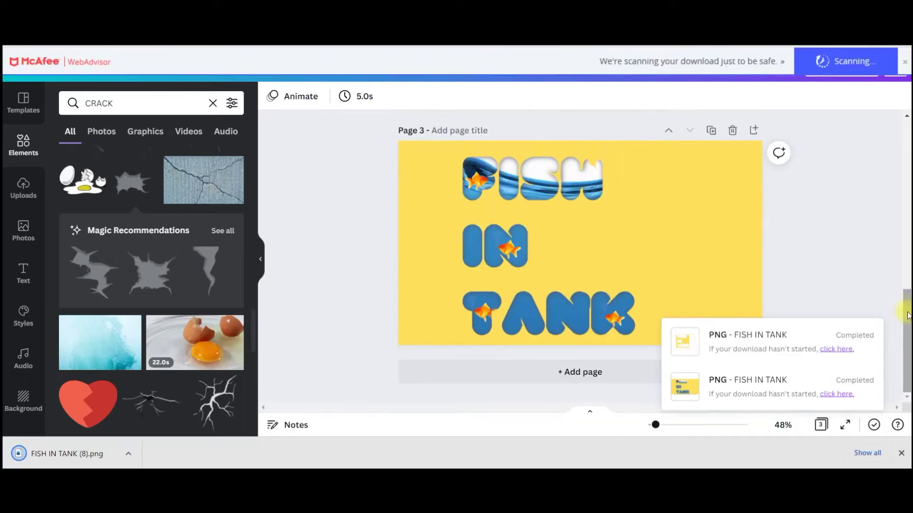
pyautogui.click(636, 374)
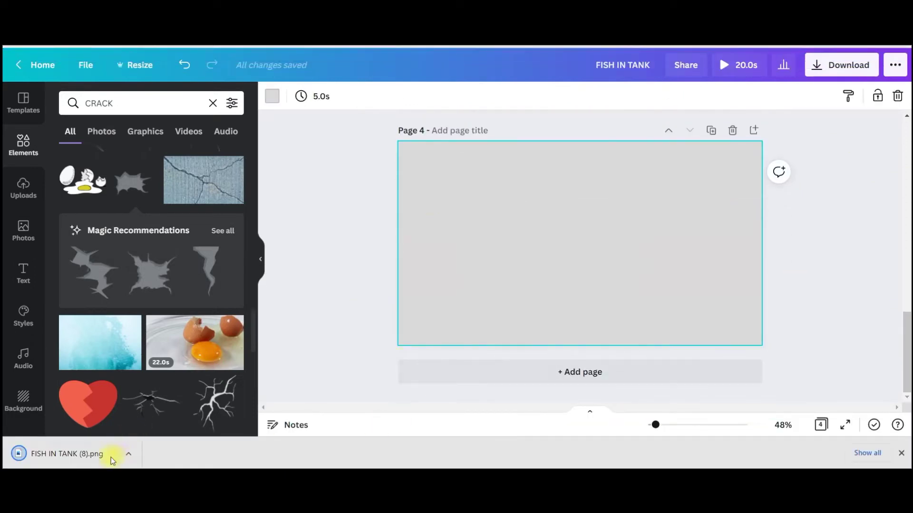
# Place the downloaded FISH IN TANK PNG on page 4 and remove its yellow background.
pyautogui.moveTo(112, 460); pyautogui.dragTo(463, 269)
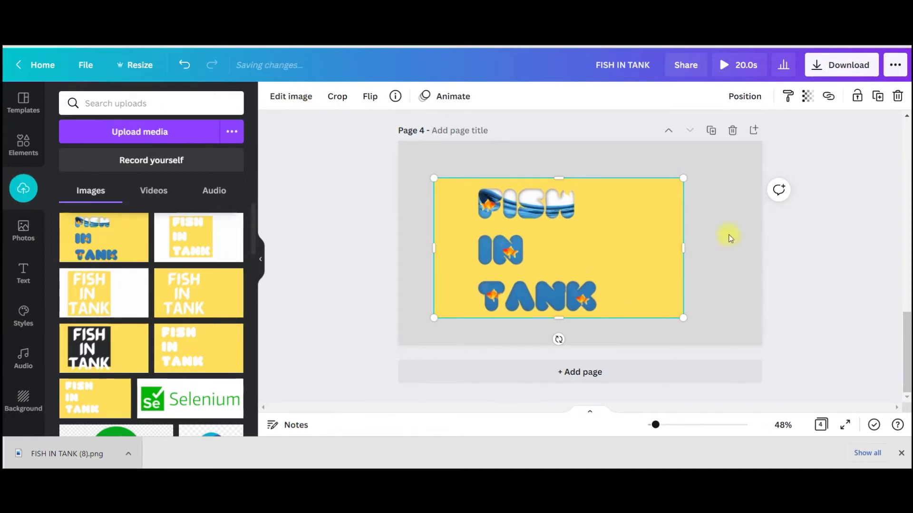
pyautogui.click(294, 107)
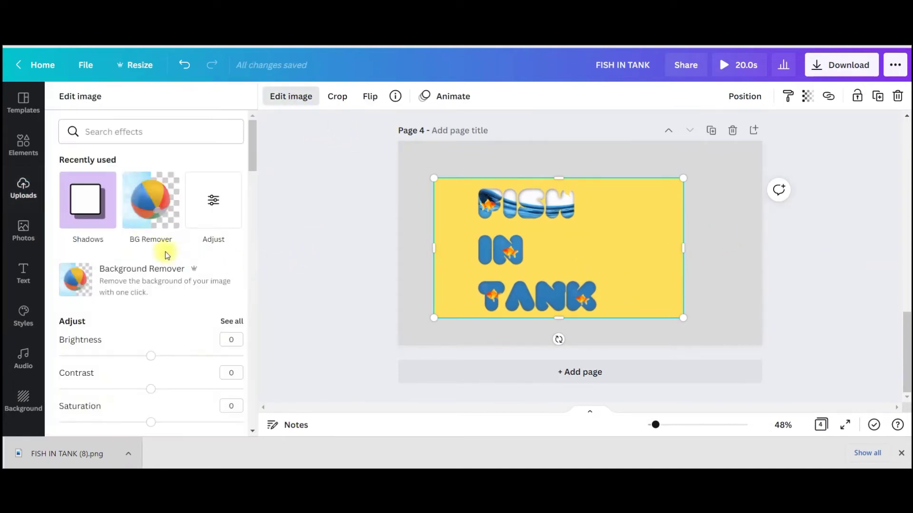
pyautogui.click(150, 219)
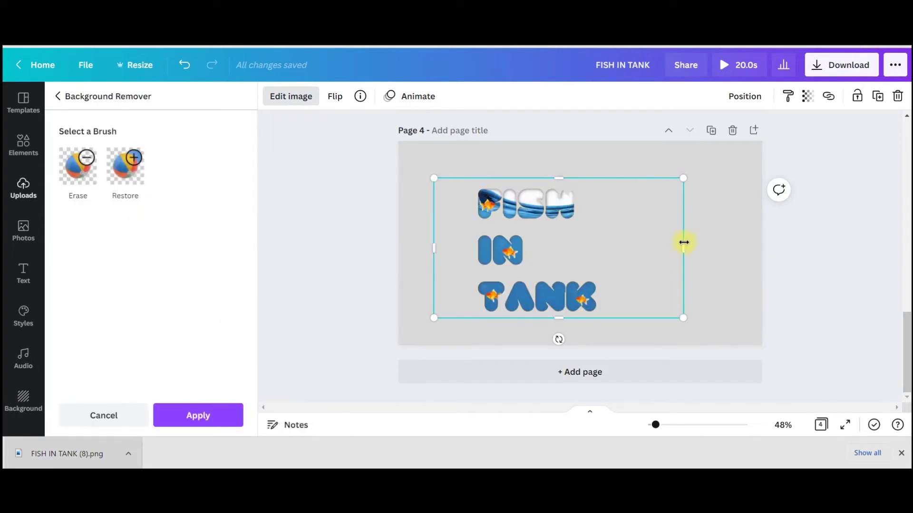
pyautogui.click(596, 236)
# Make the page background light blue and shift the lettering image slightly left.
pyautogui.click(742, 219)
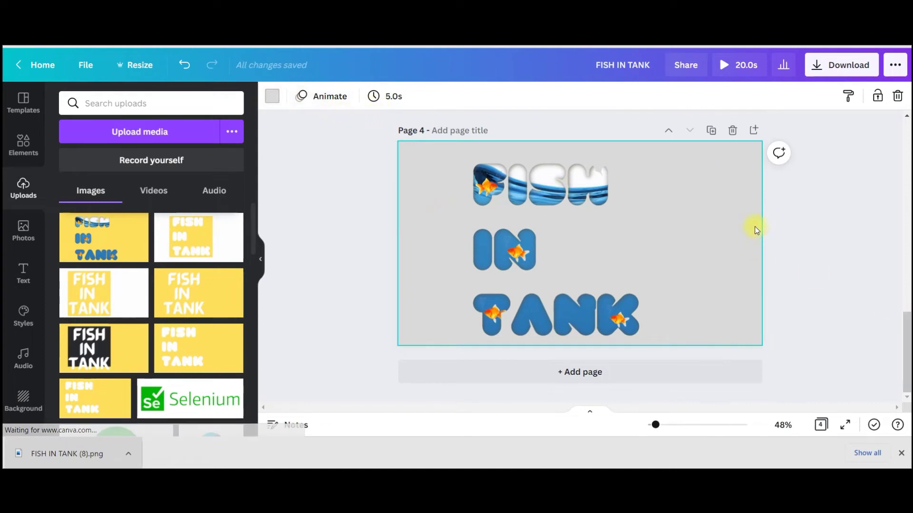
pyautogui.click(272, 96)
pyautogui.click(167, 157)
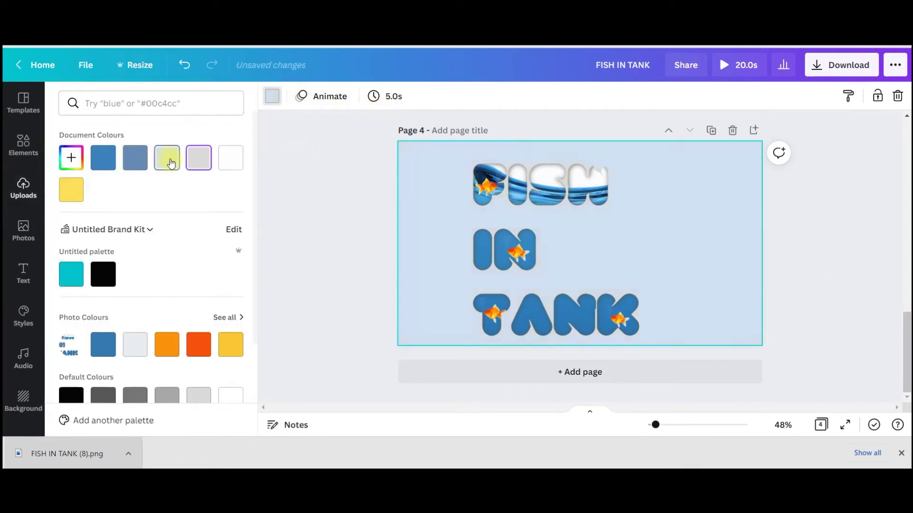
pyautogui.moveTo(560, 238); pyautogui.dragTo(538, 235)
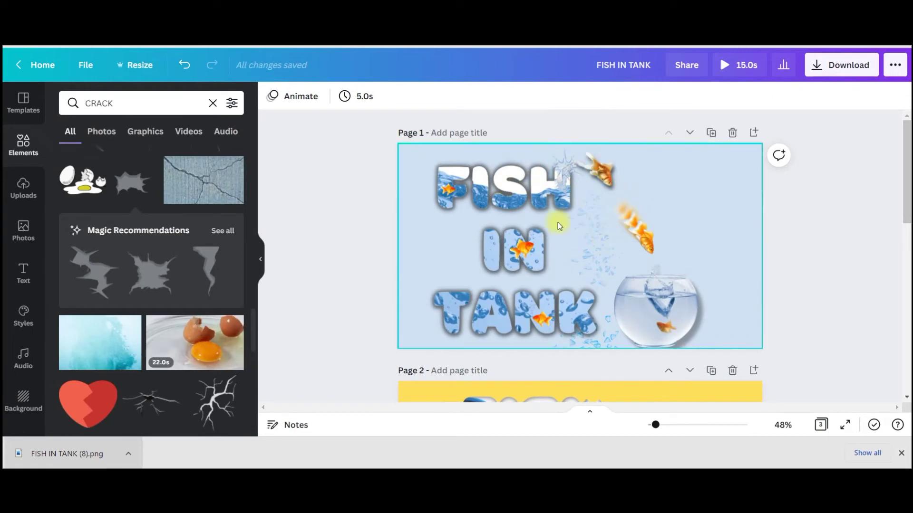
pyautogui.scroll(-10, 557, 223)
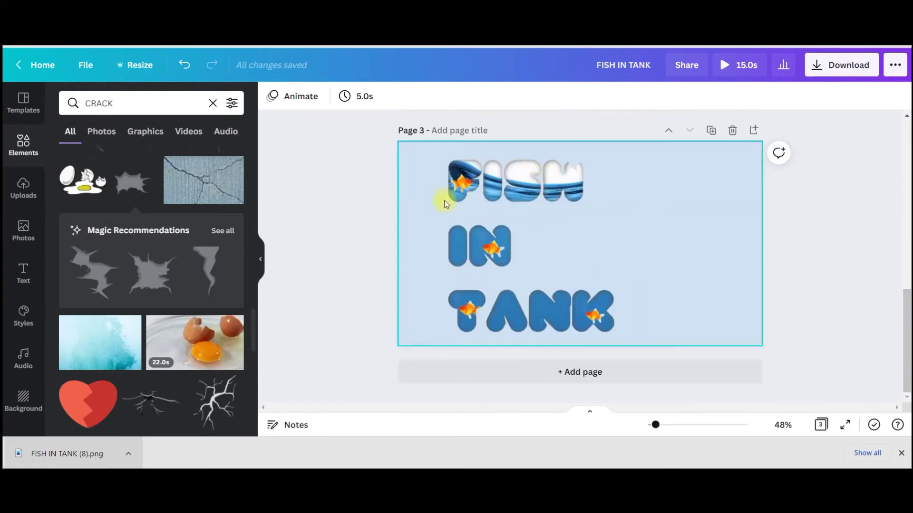
# Add a 'Jumping golden fish' photo to page 3, cropped on three sides and placed beside FISH.
pyautogui.click(113, 102)
pyautogui.doubleClick(112, 103)
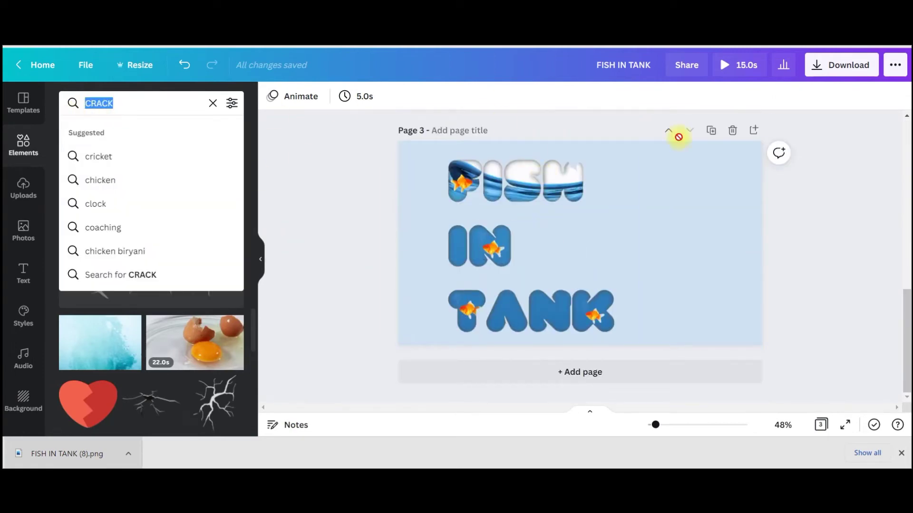
pyautogui.write('Jumping golden fish')
pyautogui.press('Return')
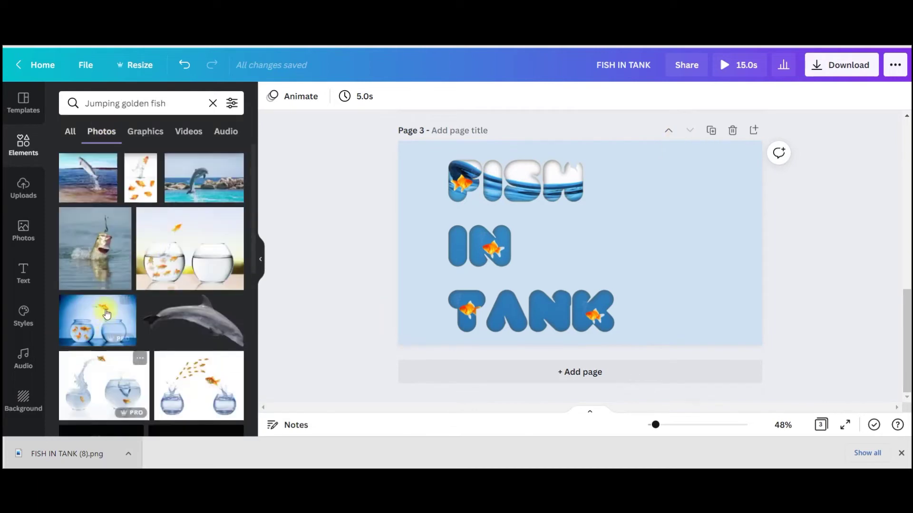
pyautogui.scroll(-1, 106, 313)
pyautogui.moveTo(107, 313); pyautogui.dragTo(641, 246)
pyautogui.moveTo(753, 250); pyautogui.dragTo(648, 274)
pyautogui.moveTo(587, 328); pyautogui.dragTo(589, 233)
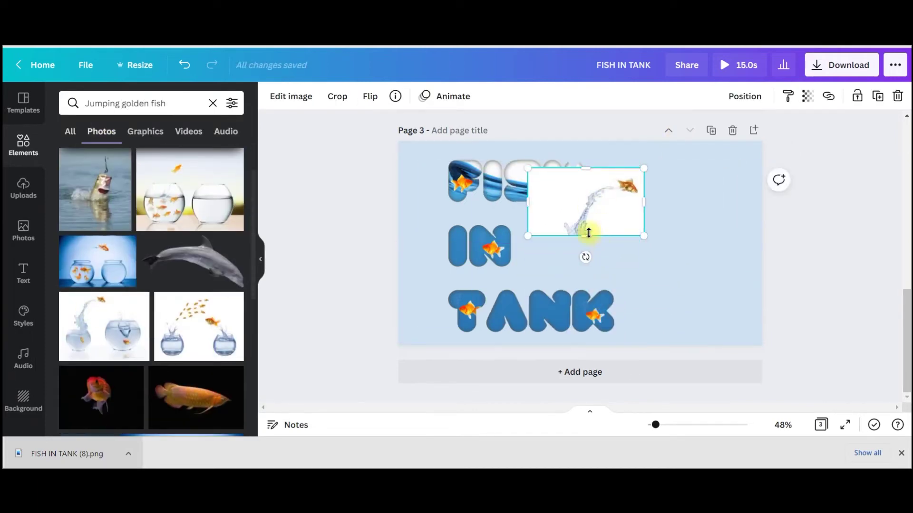
pyautogui.moveTo(528, 201); pyautogui.dragTo(641, 208)
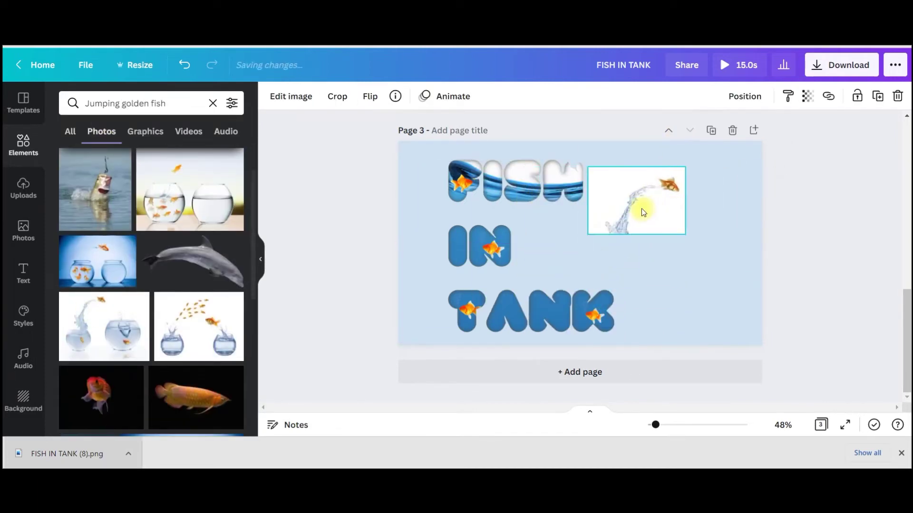
pyautogui.click(291, 97)
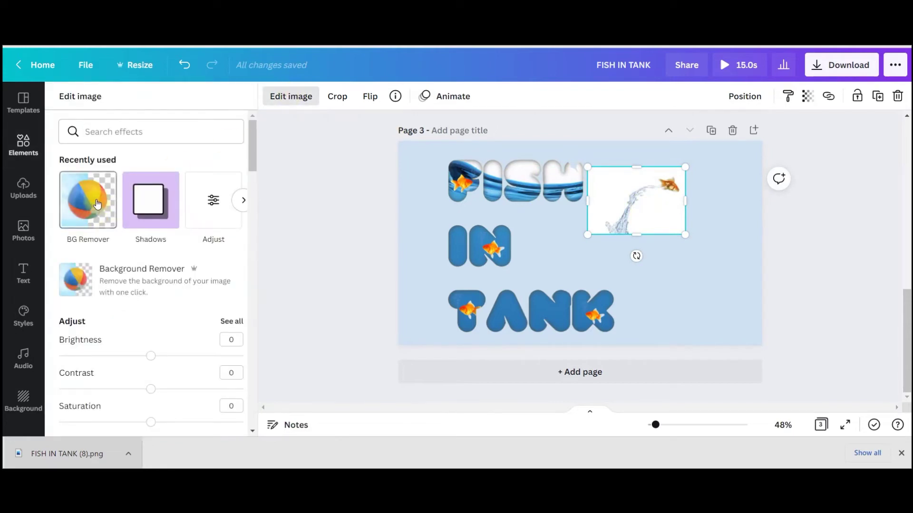
# Remove the jumping fish photo's background and tilt it to overlap the end of FISH.
pyautogui.click(97, 204)
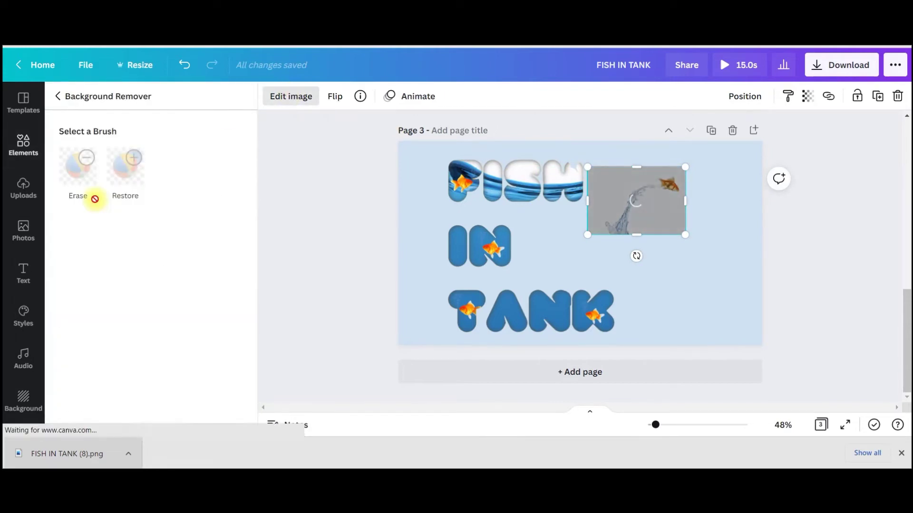
pyautogui.click(644, 253)
pyautogui.moveTo(643, 254); pyautogui.dragTo(634, 159)
pyautogui.click(447, 309)
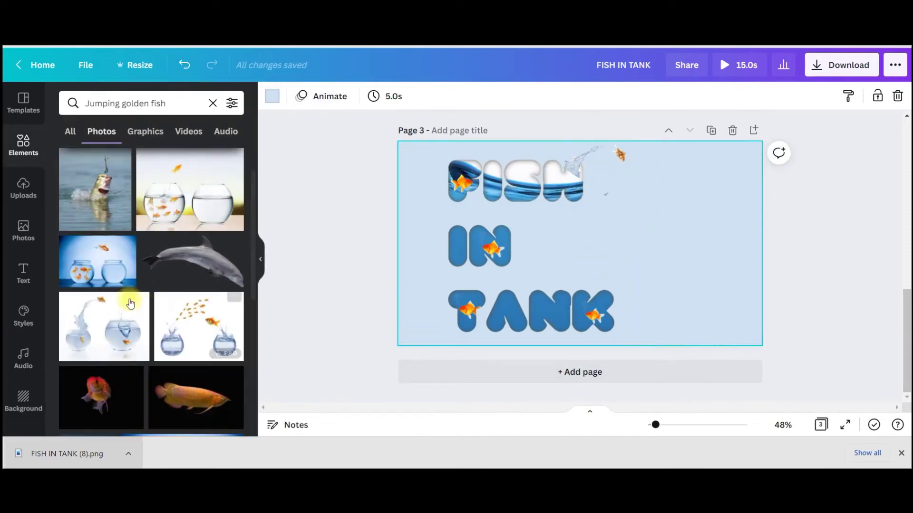
# Add the fish-between-bowls photo, remove its background, crop to the leaping goldfish, tilt about 24°.
pyautogui.click(99, 313)
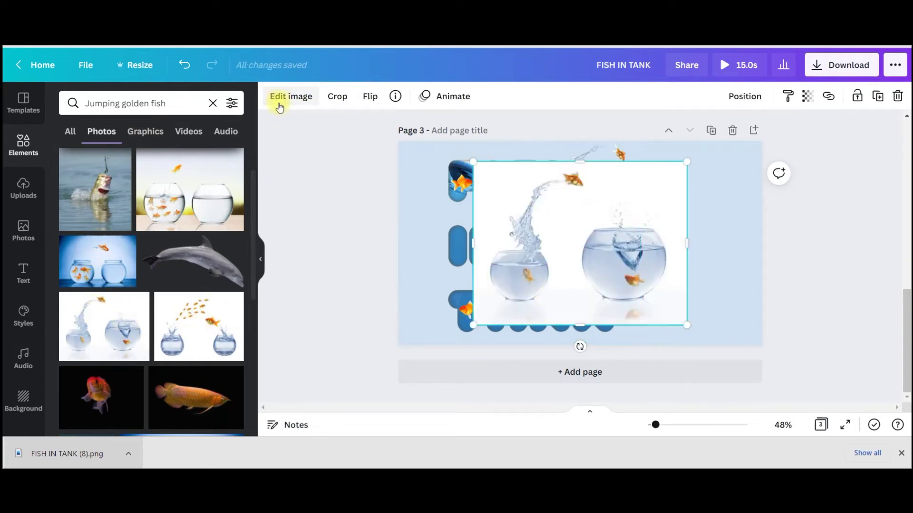
pyautogui.click(280, 101)
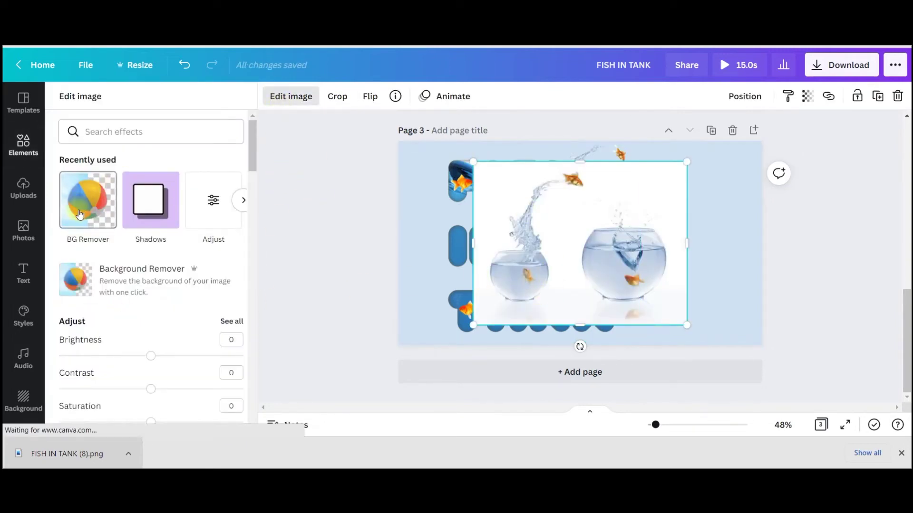
pyautogui.click(79, 214)
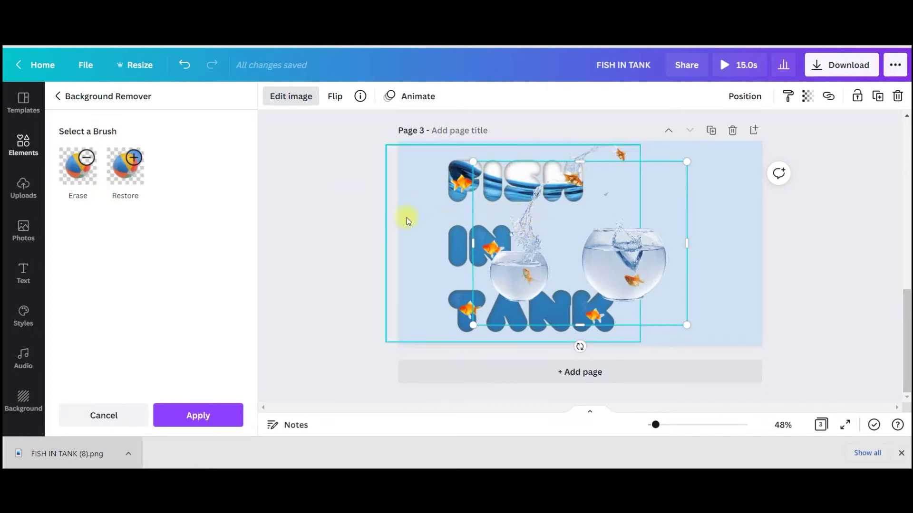
pyautogui.moveTo(473, 244); pyautogui.dragTo(551, 240)
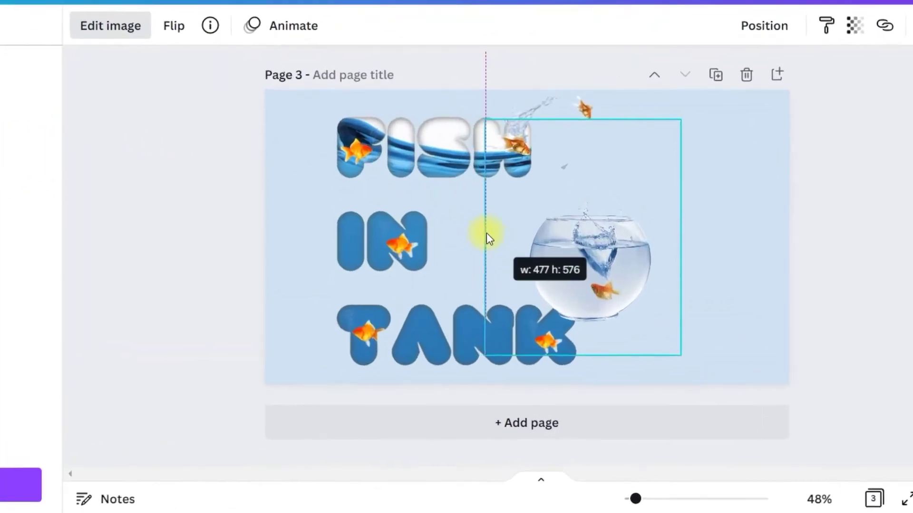
pyautogui.moveTo(580, 351); pyautogui.dragTo(510, 143)
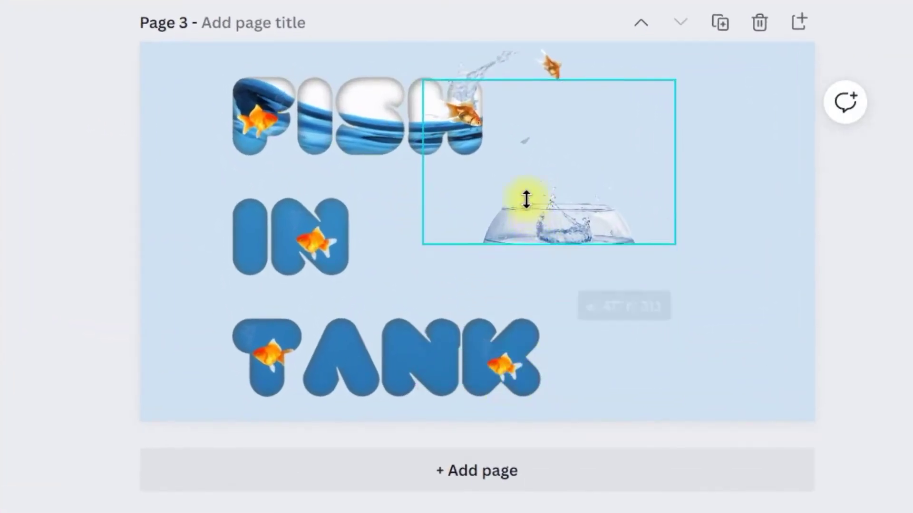
pyautogui.moveTo(631, 117); pyautogui.dragTo(608, 232)
pyautogui.moveTo(505, 271); pyautogui.dragTo(474, 271)
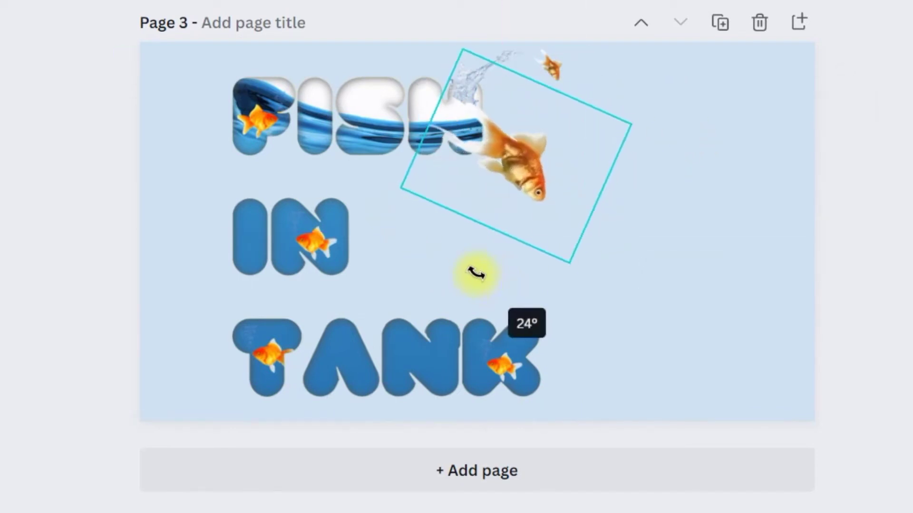
pyautogui.moveTo(540, 163); pyautogui.dragTo(589, 116)
# Crop the goldfish image shorter and check its water splash selection.
pyautogui.click(546, 175)
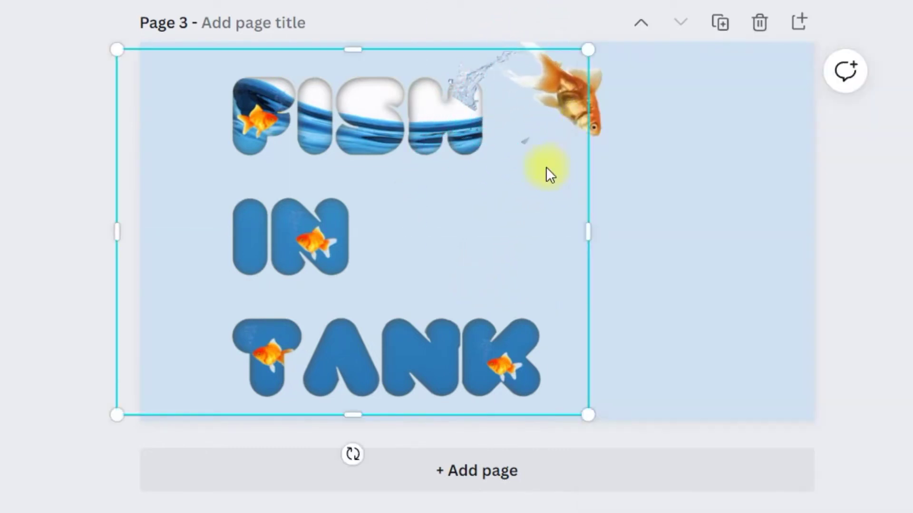
pyautogui.click(564, 102)
pyautogui.moveTo(542, 152); pyautogui.dragTo(546, 116)
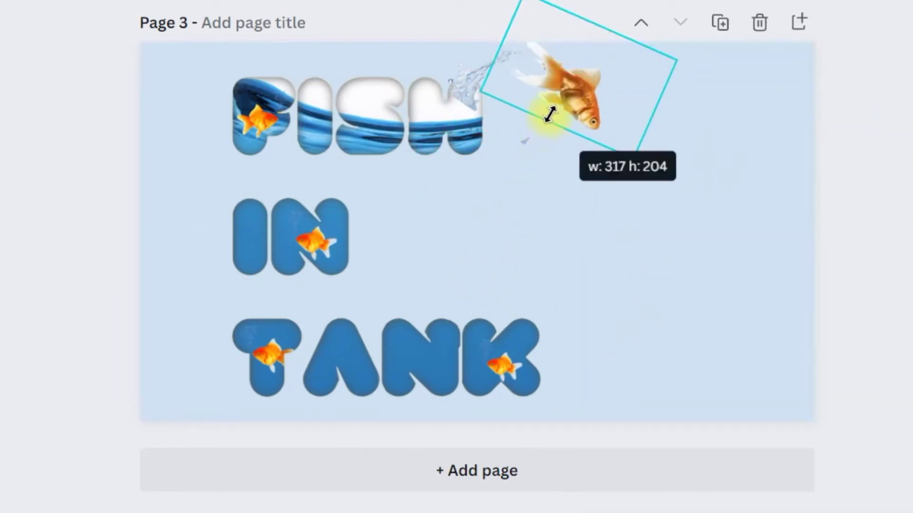
pyautogui.click(489, 76)
pyautogui.click(680, 228)
pyautogui.click(603, 87)
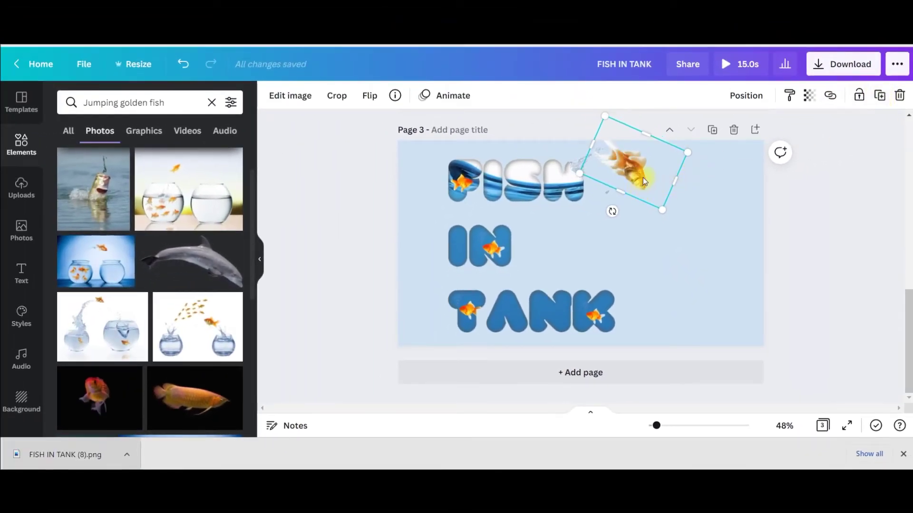
# Place a goldfish copy lower right, tilt it about 10 degrees, and park a duplicate top-right.
pyautogui.moveTo(644, 181); pyautogui.dragTo(686, 255)
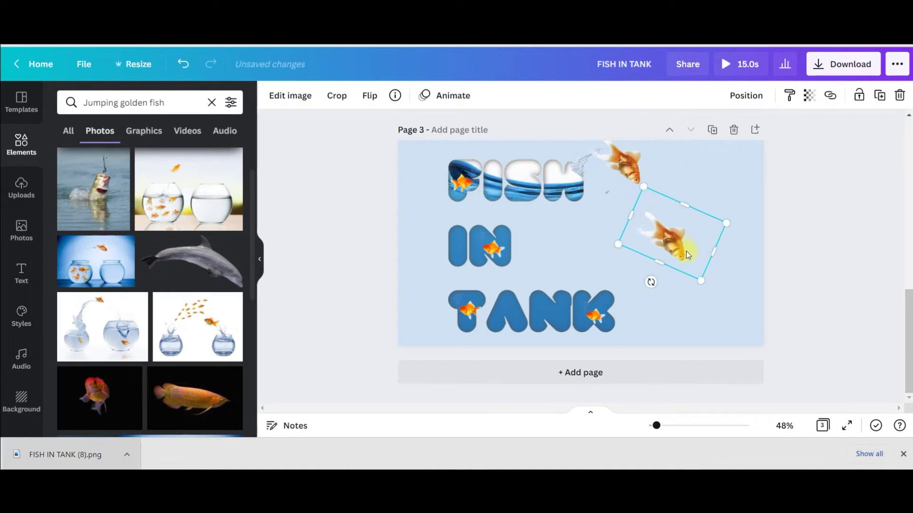
pyautogui.moveTo(651, 282); pyautogui.dragTo(641, 278)
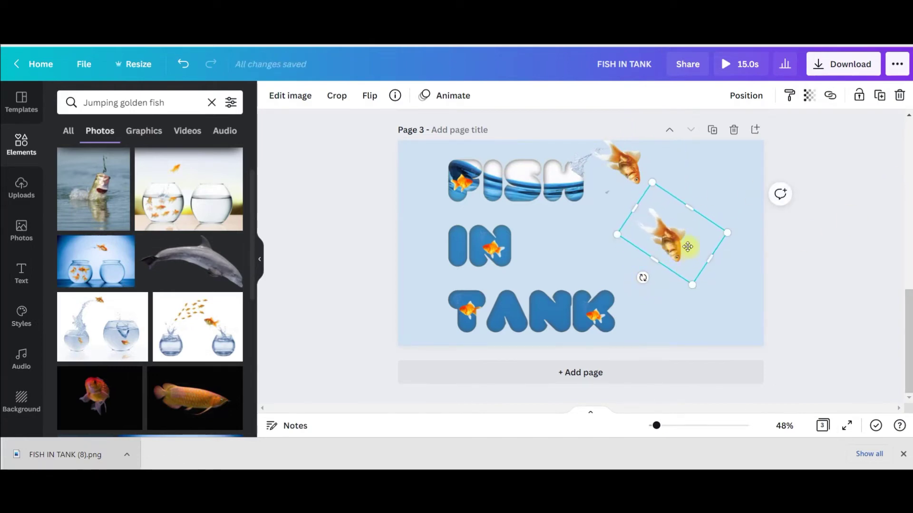
pyautogui.moveTo(685, 252); pyautogui.dragTo(689, 245)
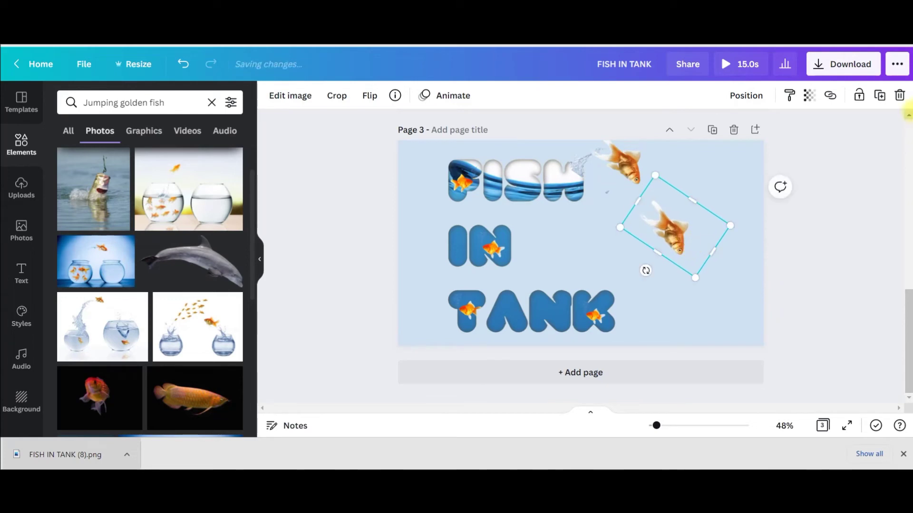
pyautogui.click(880, 96)
pyautogui.moveTo(722, 305); pyautogui.dragTo(739, 175)
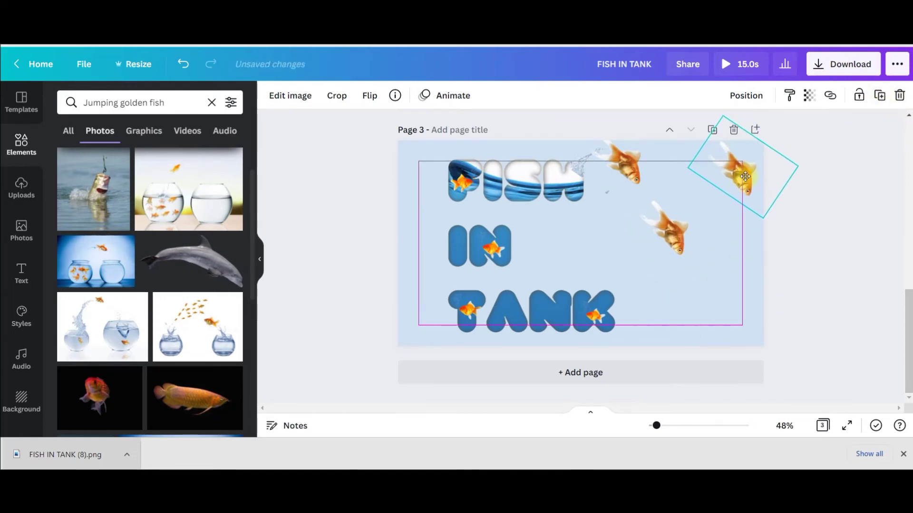
# Fade the middle goldfish to 41 transparency.
pyautogui.click(671, 243)
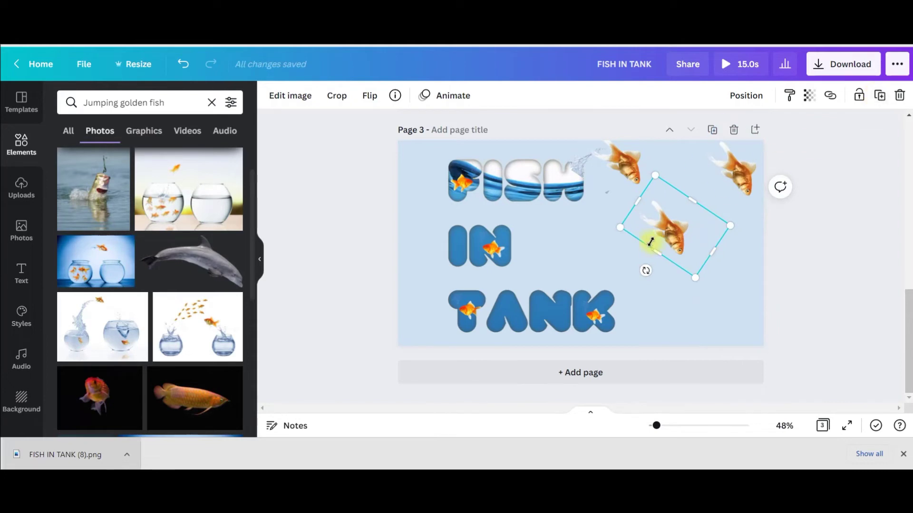
pyautogui.click(809, 96)
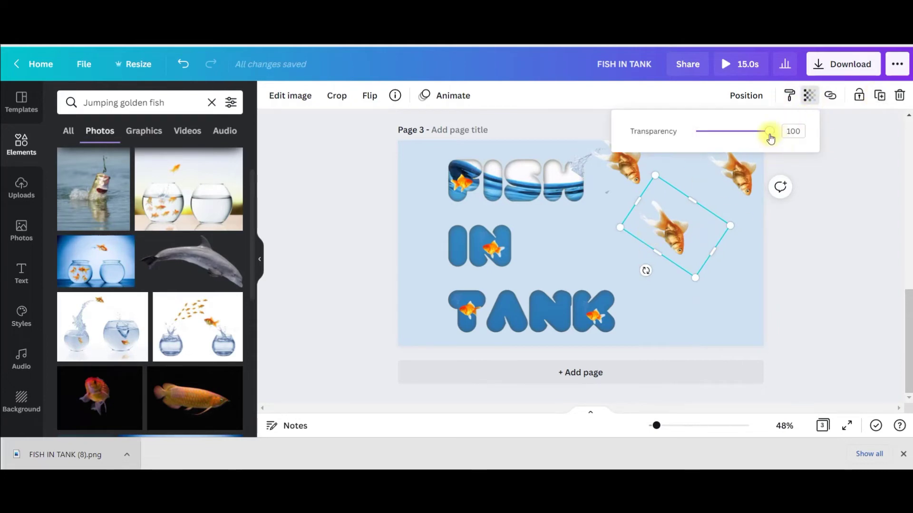
pyautogui.moveTo(773, 135); pyautogui.dragTo(723, 144)
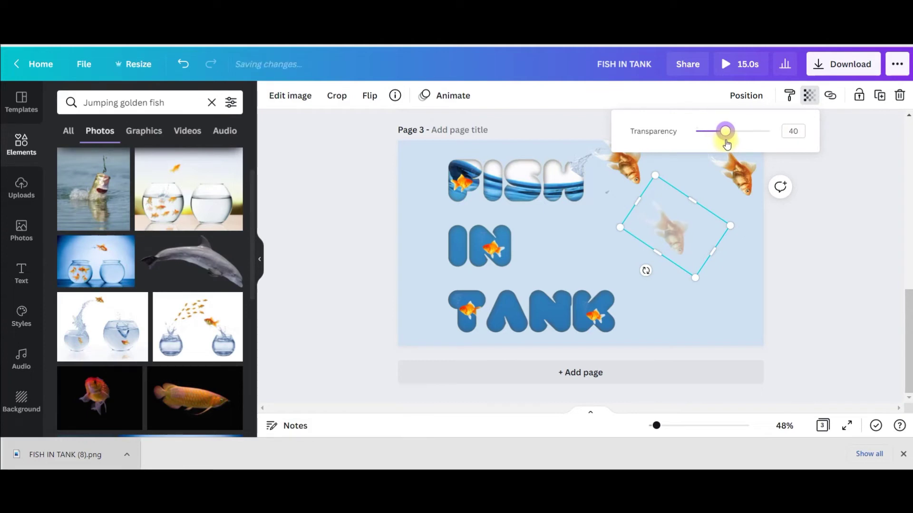
pyautogui.moveTo(722, 149); pyautogui.dragTo(728, 148)
pyautogui.click(694, 227)
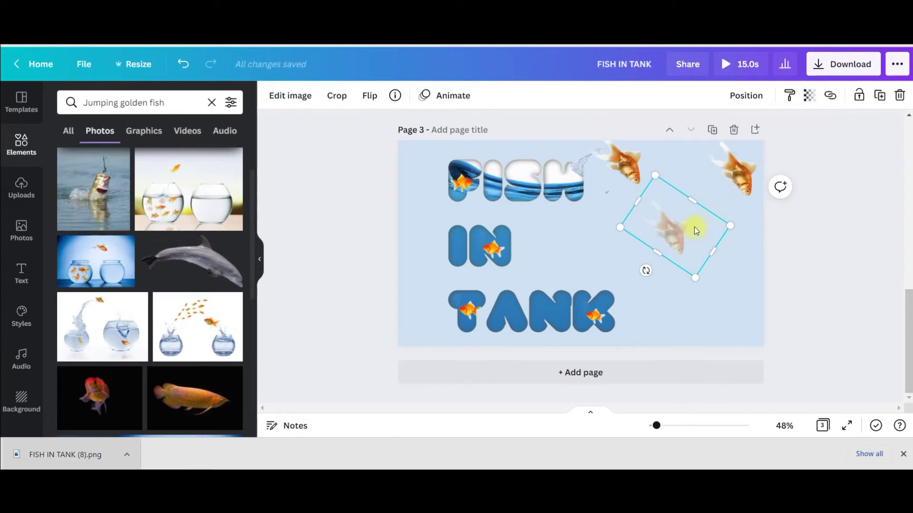
# Duplicate the faded goldfish, nudge the copy, and raise its transparency to 66.
pyautogui.click(879, 97)
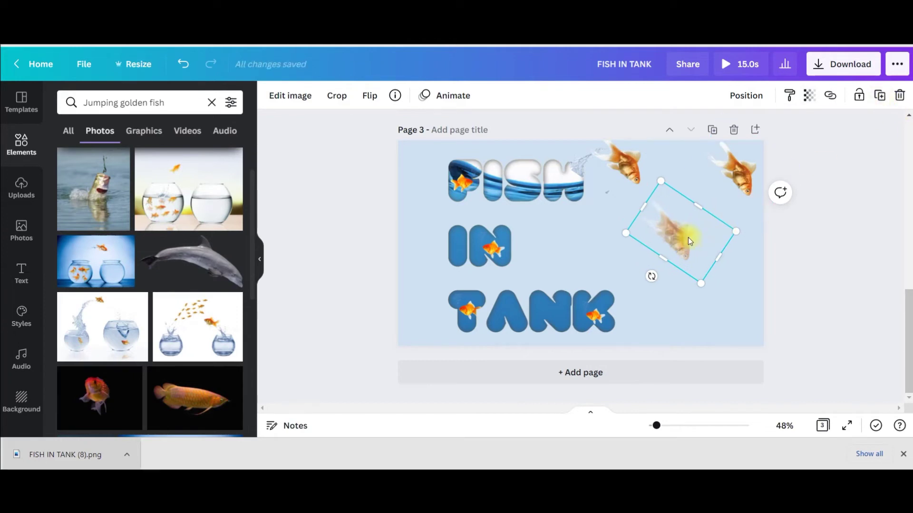
pyautogui.click(809, 96)
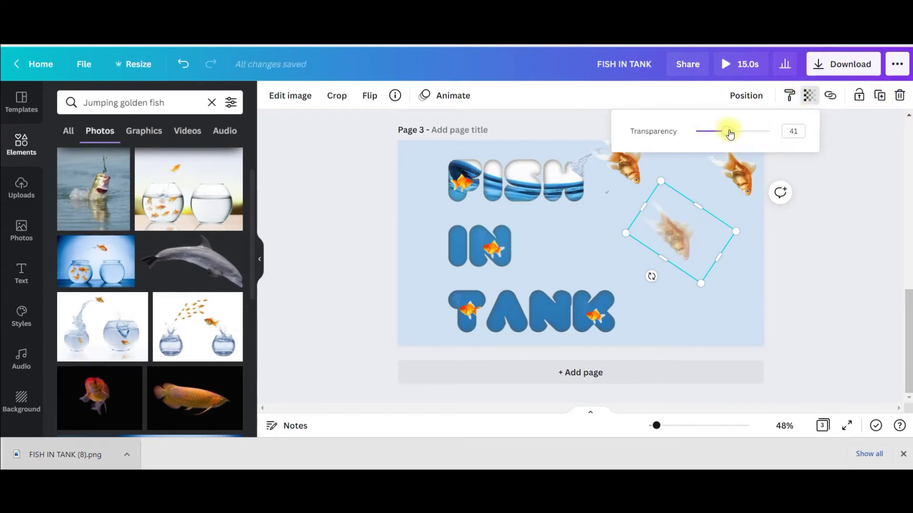
pyautogui.moveTo(730, 134); pyautogui.dragTo(737, 134)
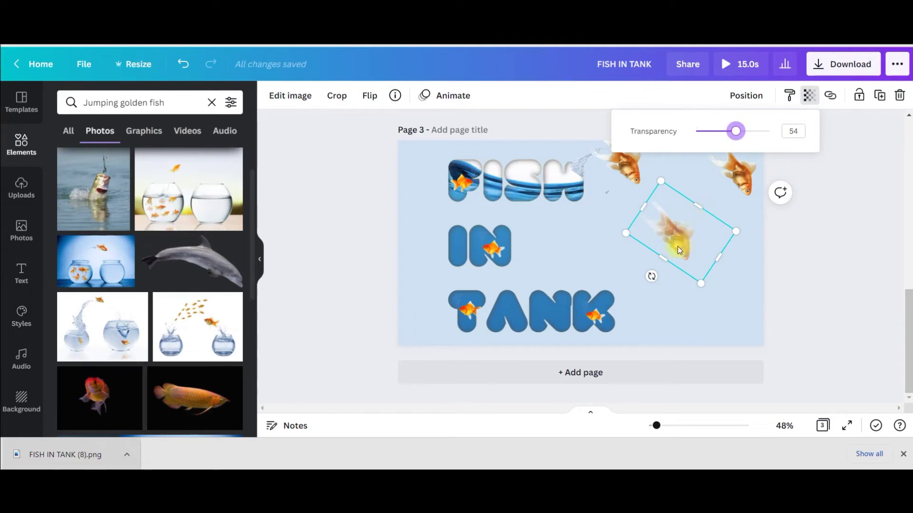
pyautogui.moveTo(677, 246); pyautogui.dragTo(678, 244)
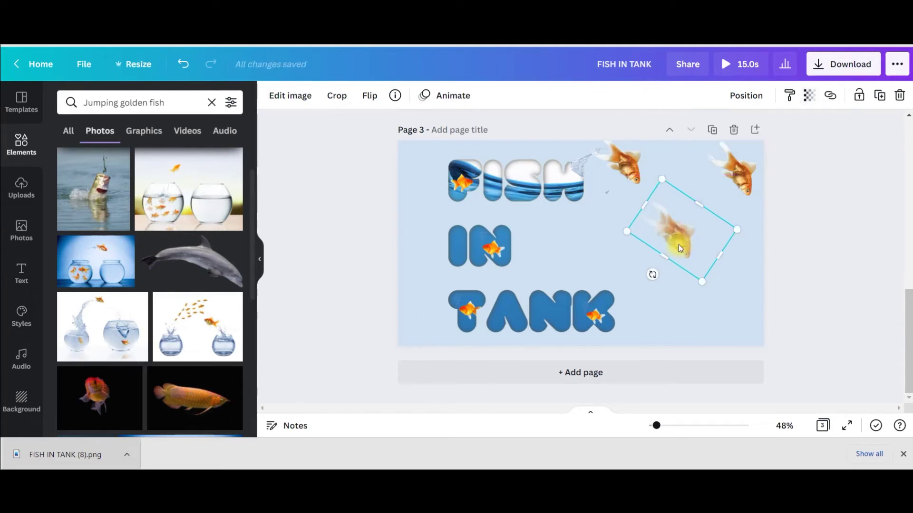
pyautogui.click(809, 97)
pyautogui.moveTo(737, 138); pyautogui.dragTo(746, 137)
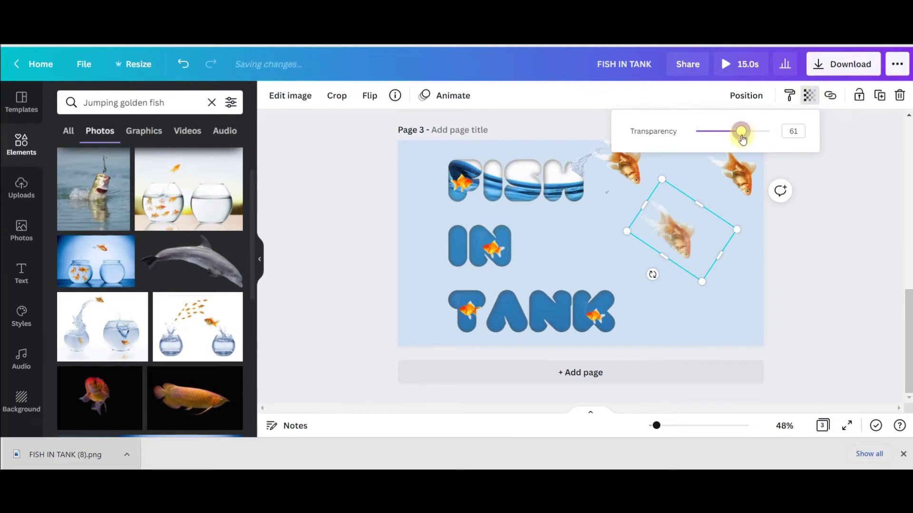
# Add two more goldfish copies at transparency 74 and 76.
pyautogui.click(880, 103)
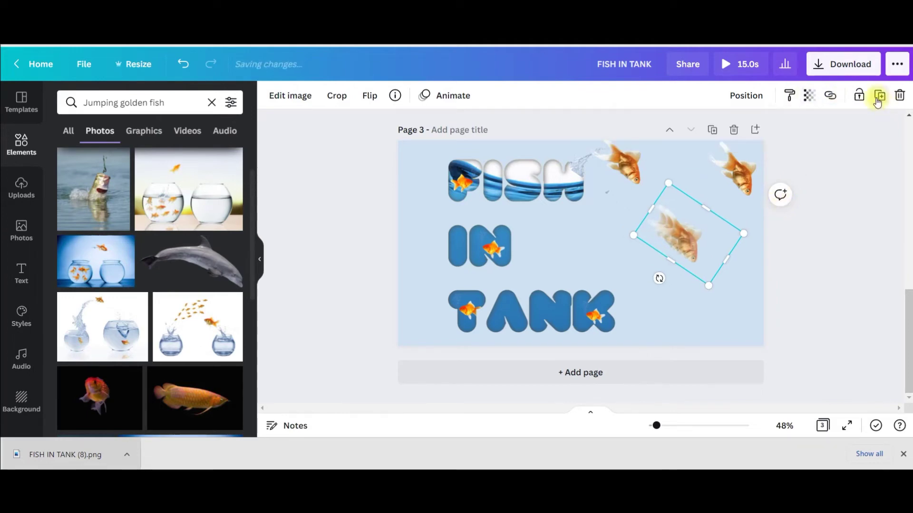
pyautogui.click(809, 96)
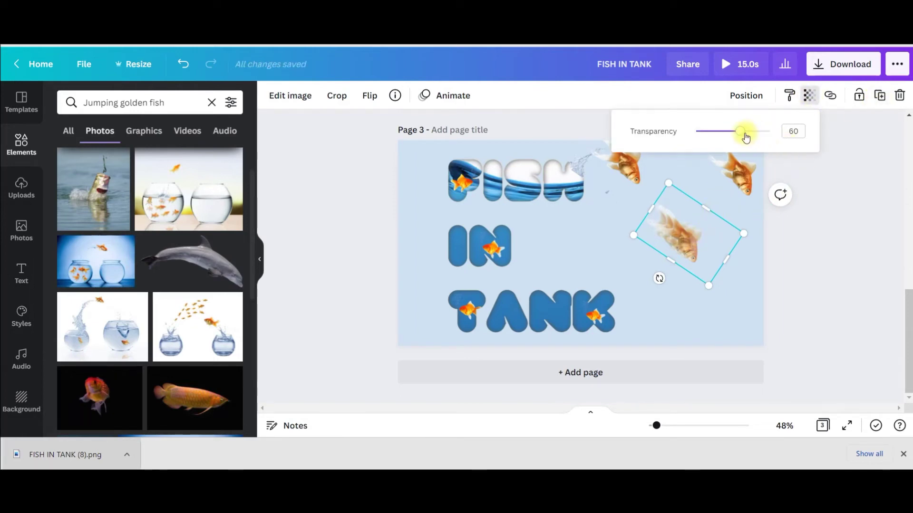
pyautogui.moveTo(745, 138); pyautogui.dragTo(751, 136)
pyautogui.click(879, 95)
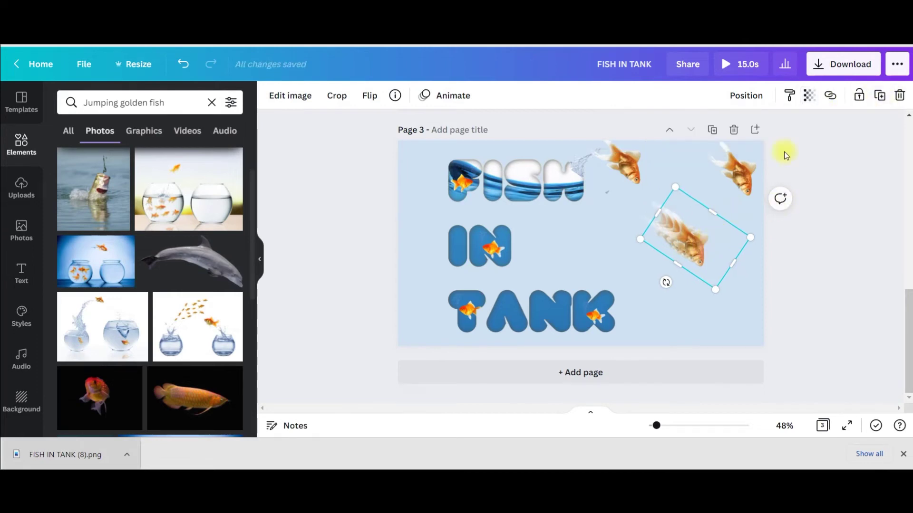
pyautogui.click(810, 99)
pyautogui.moveTo(751, 134); pyautogui.dragTo(758, 136)
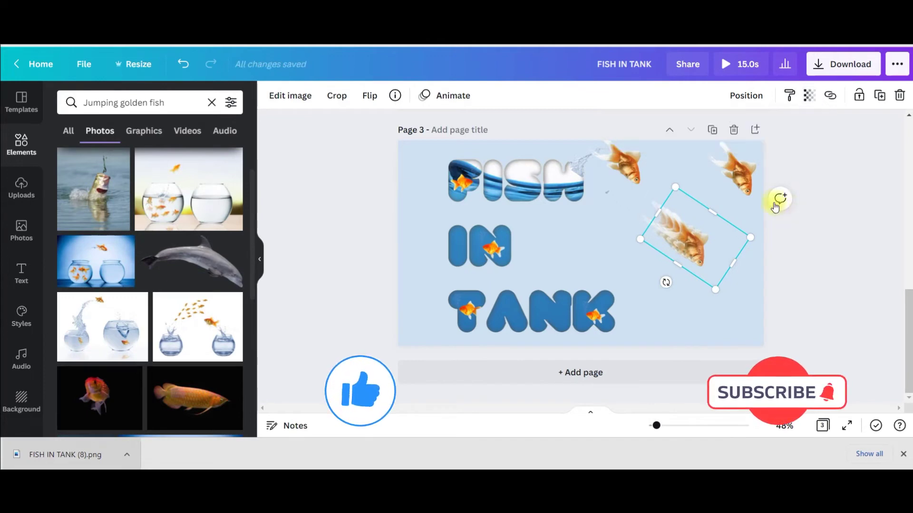
# Delete the extra rotated goldfish copy at the page's top-right.
pyautogui.moveTo(736, 176); pyautogui.dragTo(694, 253)
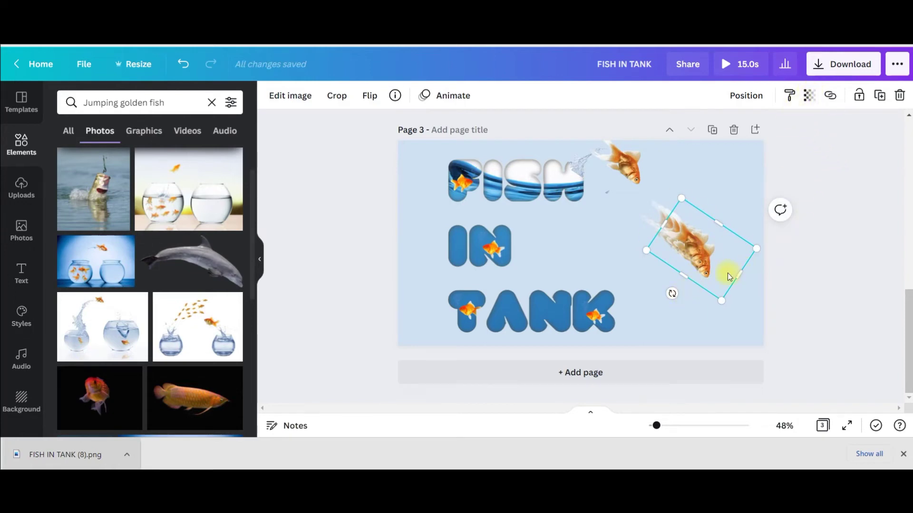
pyautogui.moveTo(727, 273); pyautogui.dragTo(757, 202)
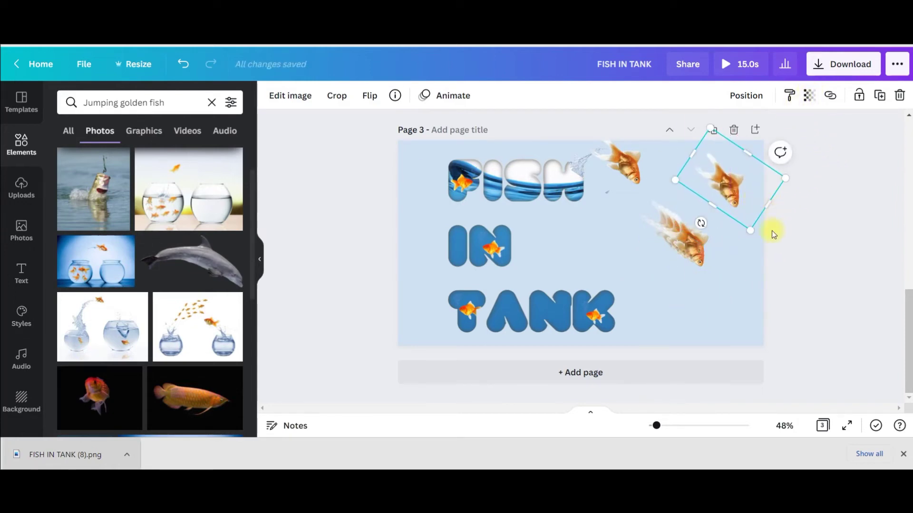
pyautogui.press('Delete')
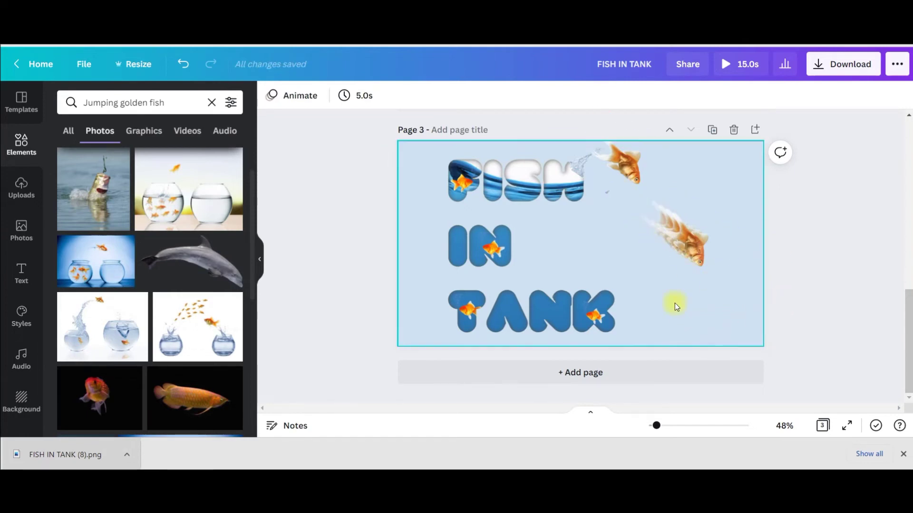
# Add the goldfish-bowl photo, remove its background, crop to the right bowl, and place it bottom-right.
pyautogui.click(118, 335)
pyautogui.click(299, 101)
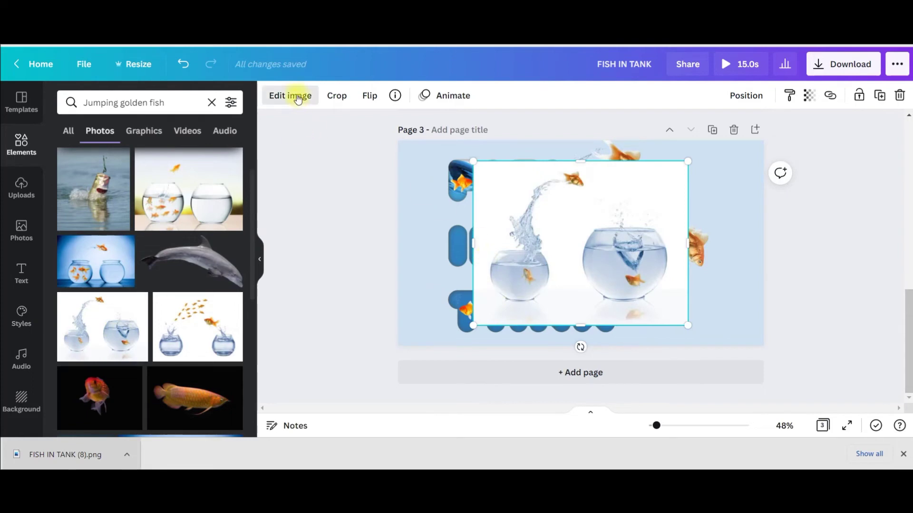
pyautogui.click(88, 200)
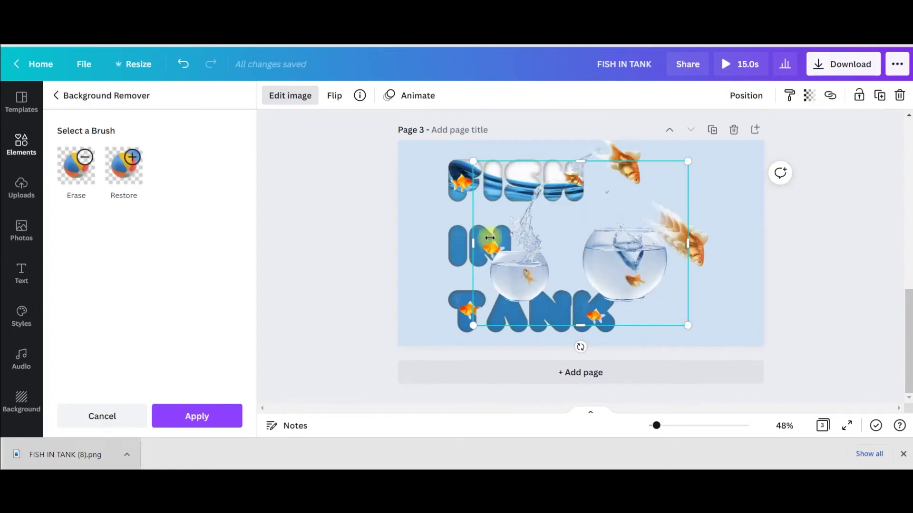
pyautogui.moveTo(476, 247); pyautogui.dragTo(564, 240)
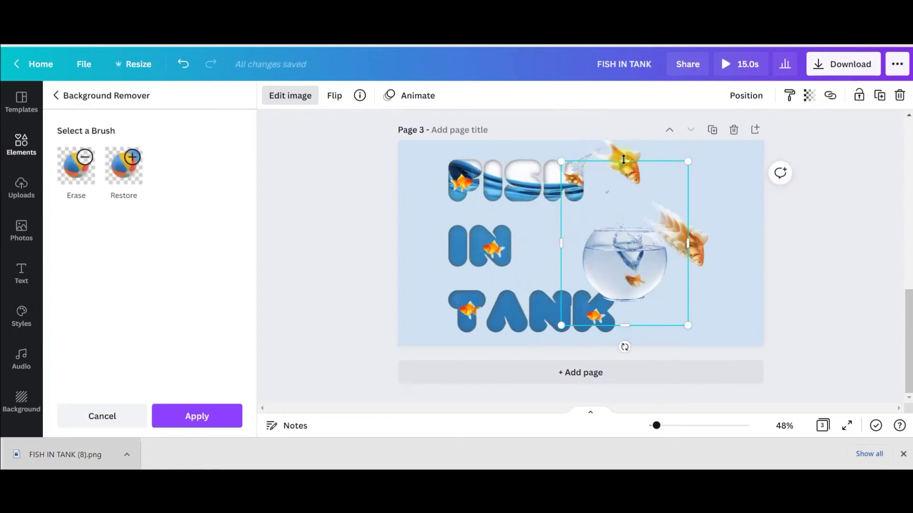
pyautogui.moveTo(623, 160); pyautogui.dragTo(644, 213)
pyautogui.moveTo(623, 273); pyautogui.dragTo(700, 313)
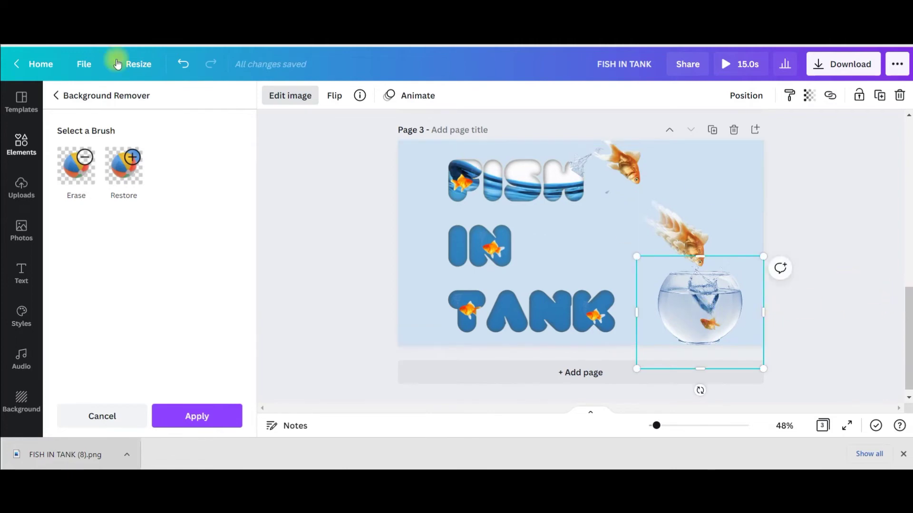
pyautogui.click(197, 424)
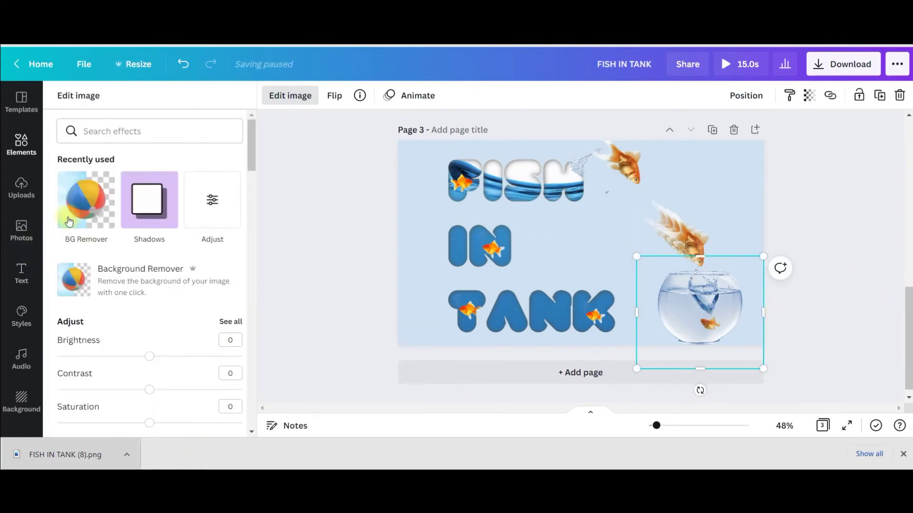
# Give the fishbowl a drop shadow with offset 2, extra blur, and adjusted transparency.
pyautogui.click(156, 209)
pyautogui.click(209, 166)
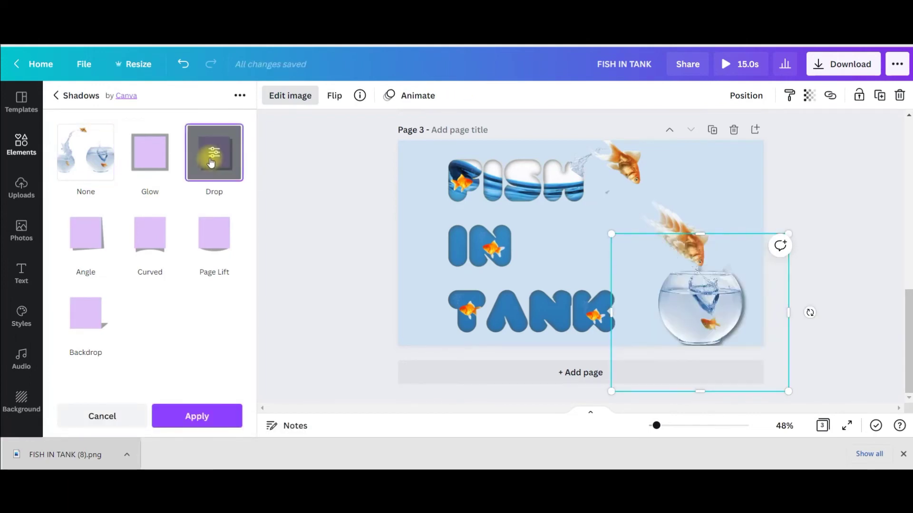
pyautogui.click(210, 162)
pyautogui.moveTo(106, 184)
pyautogui.mouseDown()
pyautogui.moveTo(82, 181)
pyautogui.moveTo(149, 183)
pyautogui.moveTo(109, 199)
pyautogui.mouseUp()
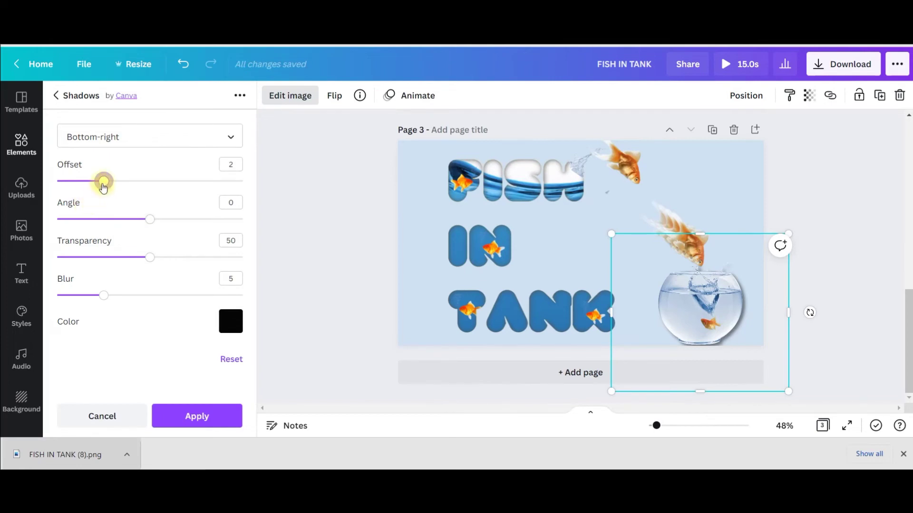
pyautogui.moveTo(104, 187); pyautogui.dragTo(93, 190)
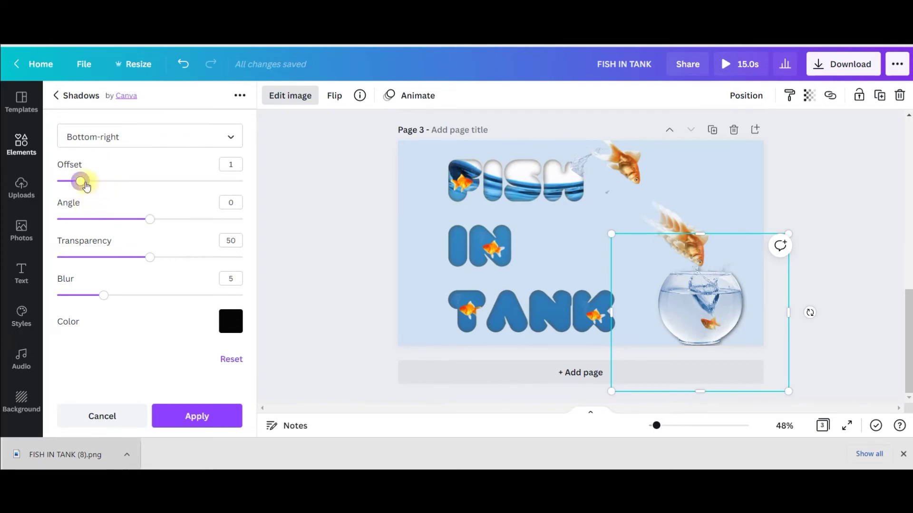
pyautogui.moveTo(82, 183); pyautogui.dragTo(118, 193)
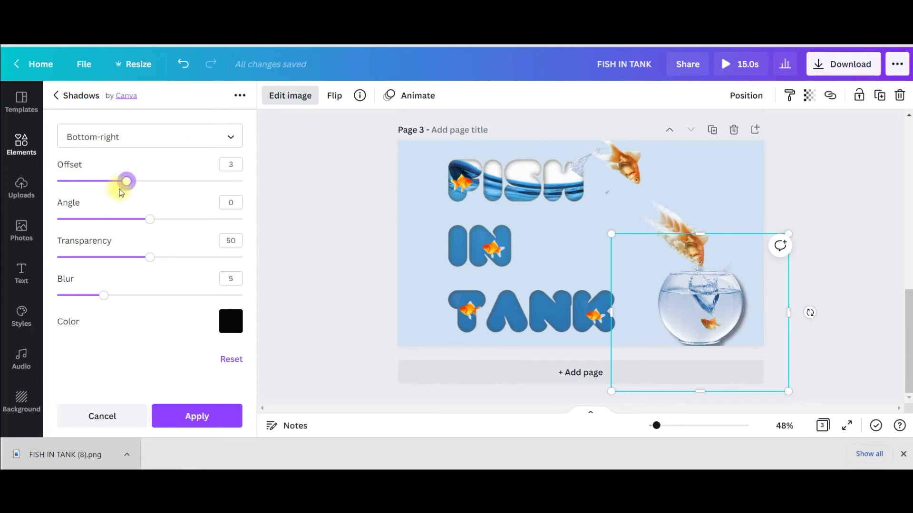
pyautogui.moveTo(103, 295); pyautogui.dragTo(113, 296)
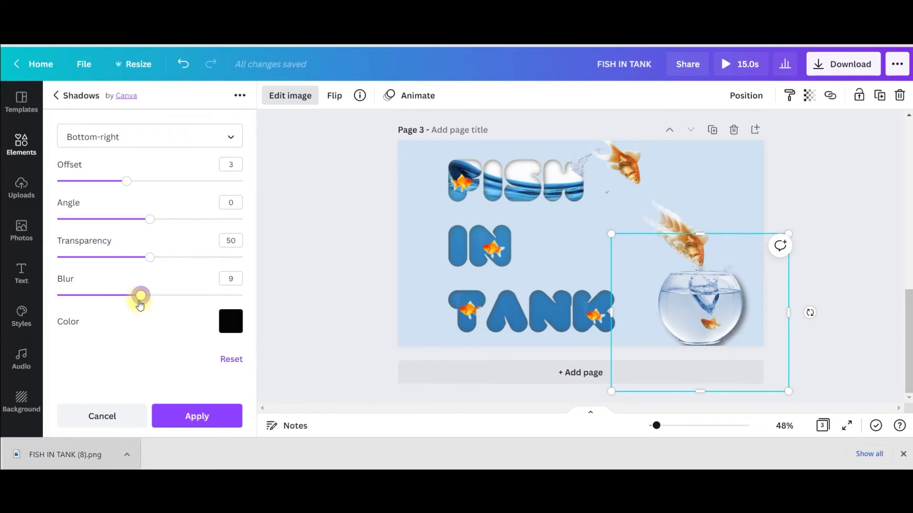
pyautogui.click(150, 220)
pyautogui.moveTo(148, 264)
pyautogui.mouseDown()
pyautogui.moveTo(124, 264)
pyautogui.moveTo(157, 266)
pyautogui.mouseUp()
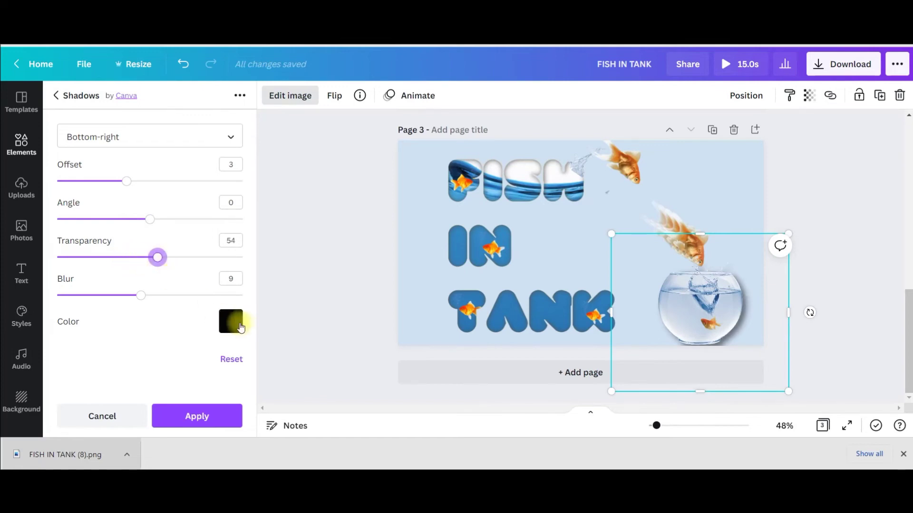
pyautogui.click(196, 410)
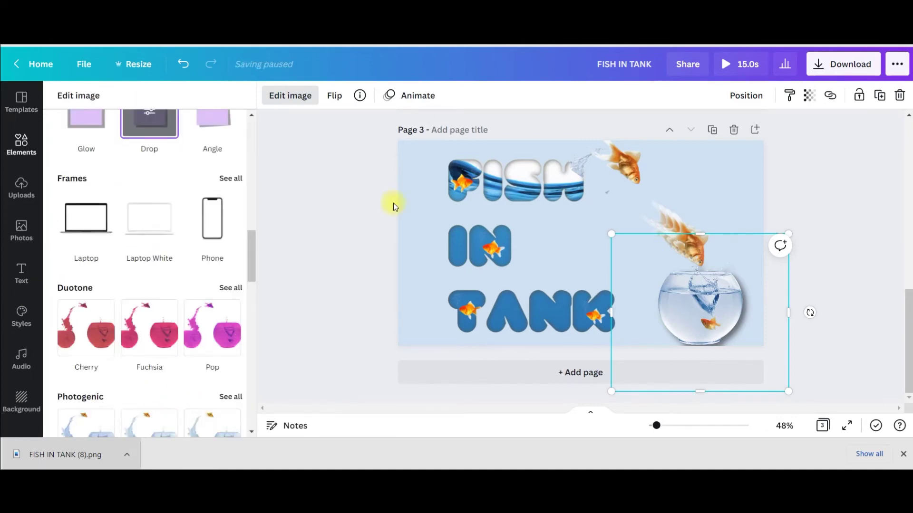
# Give the upper goldfish a drop shadow with larger offset, more transparency, and more blur.
pyautogui.click(620, 158)
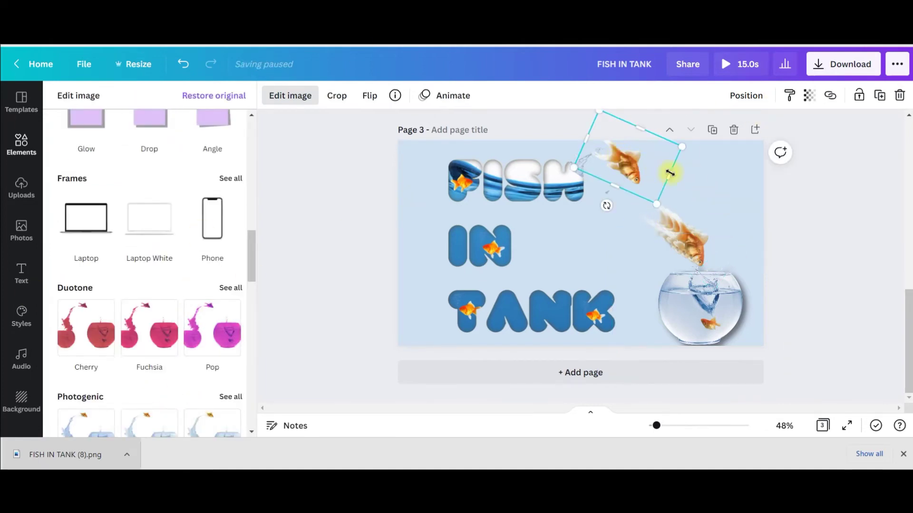
pyautogui.click(161, 130)
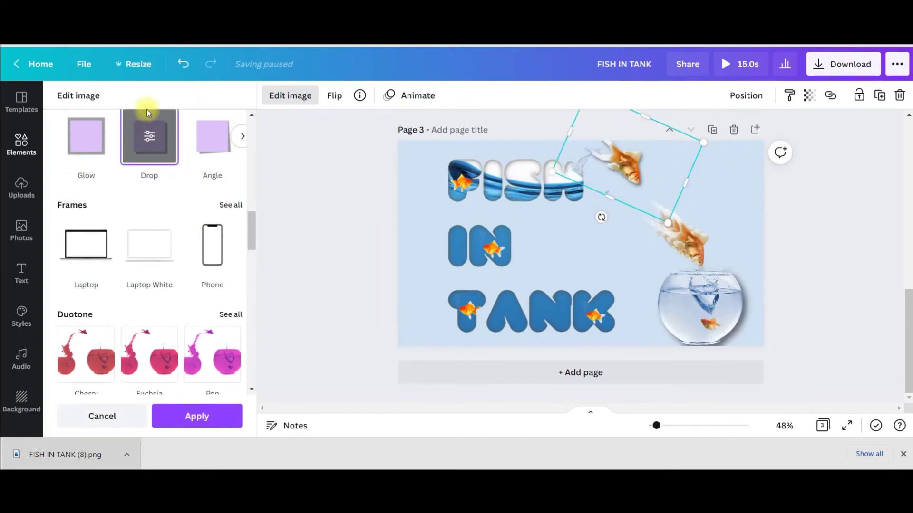
pyautogui.click(149, 140)
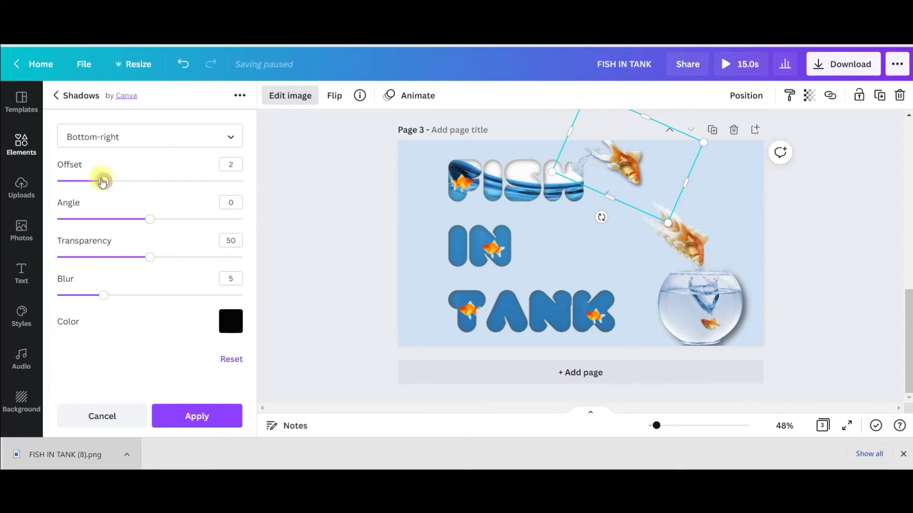
pyautogui.moveTo(102, 182); pyautogui.dragTo(149, 192)
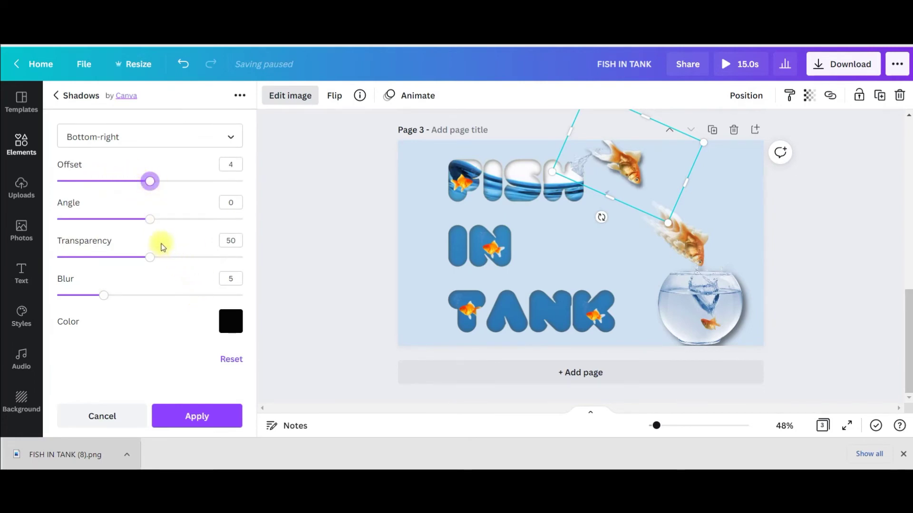
pyautogui.moveTo(148, 257); pyautogui.dragTo(158, 260)
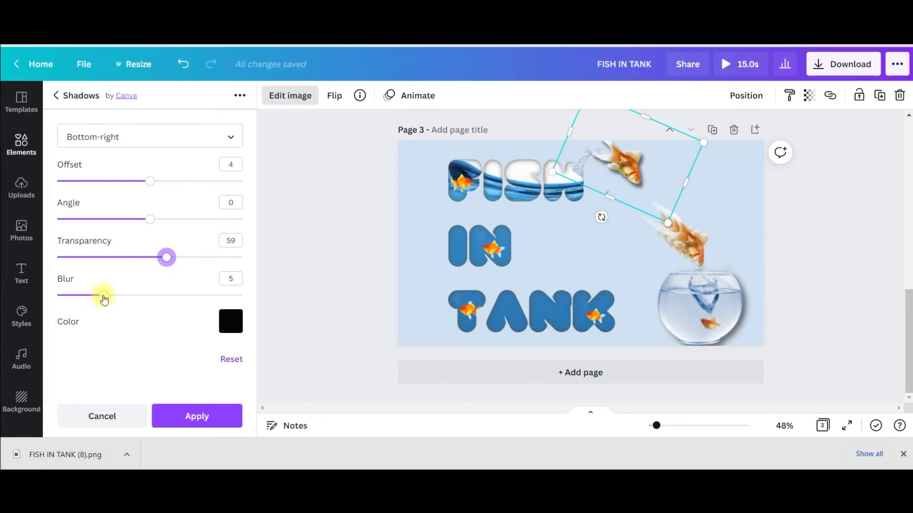
pyautogui.moveTo(104, 298); pyautogui.dragTo(126, 300)
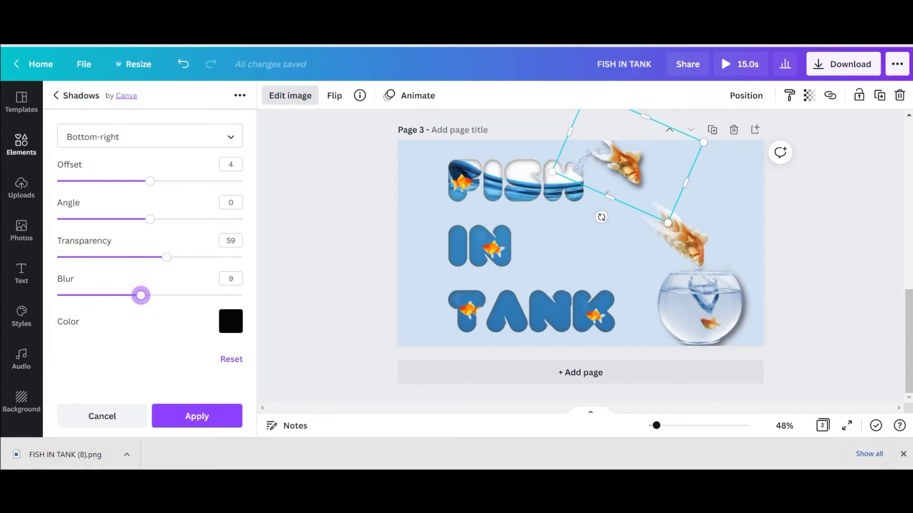
pyautogui.click(340, 218)
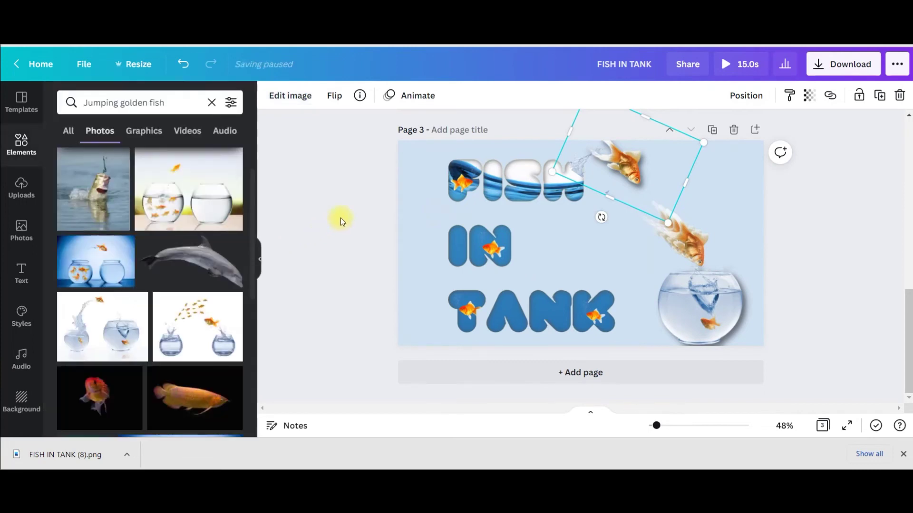
# Send the upper goldfish backward behind the FISH lettering.
pyautogui.click(574, 171)
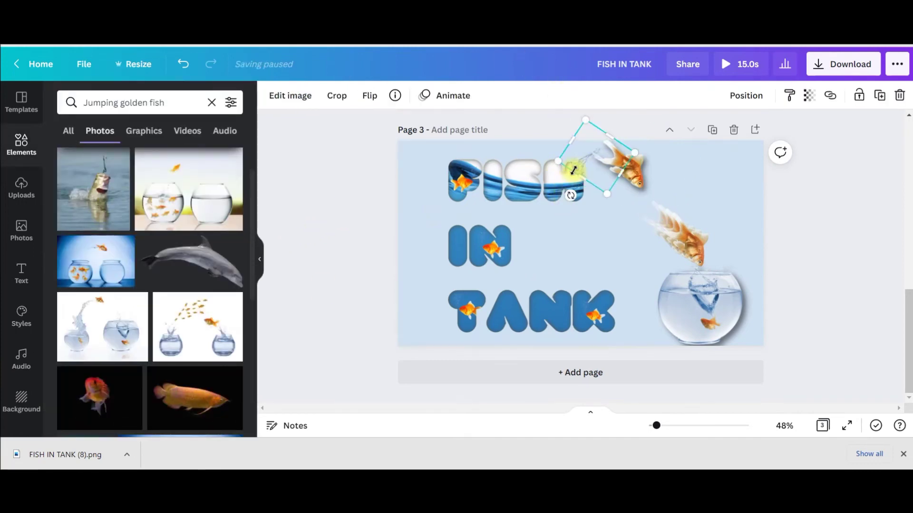
pyautogui.click(747, 98)
pyautogui.click(692, 128)
pyautogui.click(849, 205)
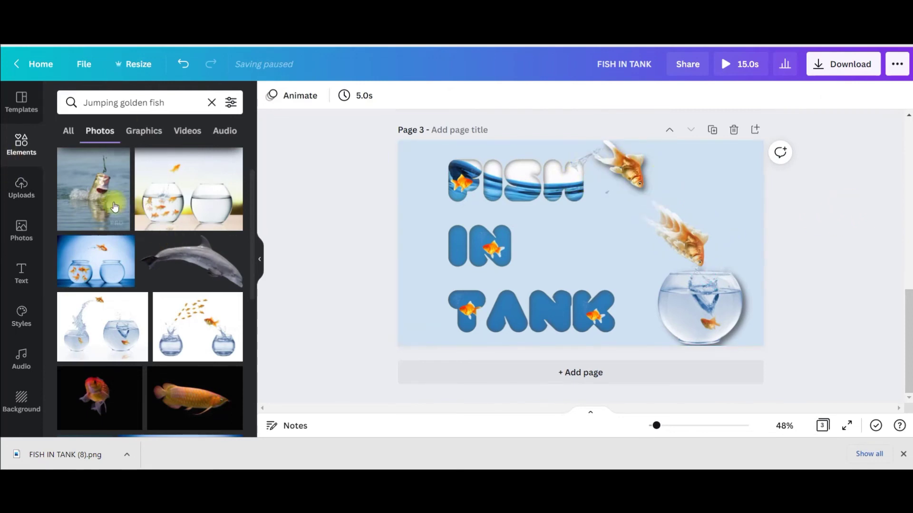
# Add the jumping-fish bowls photo, remove its background, and crop it down to the water splash.
pyautogui.click(88, 315)
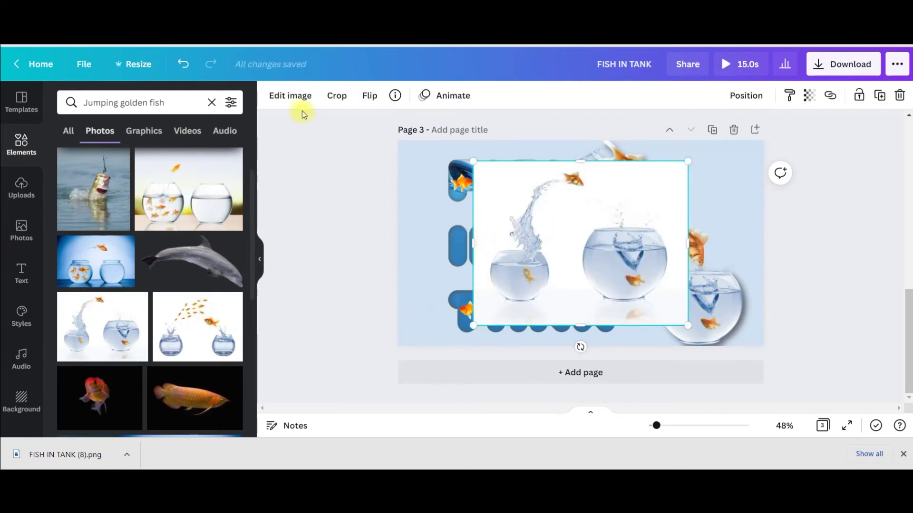
pyautogui.click(294, 99)
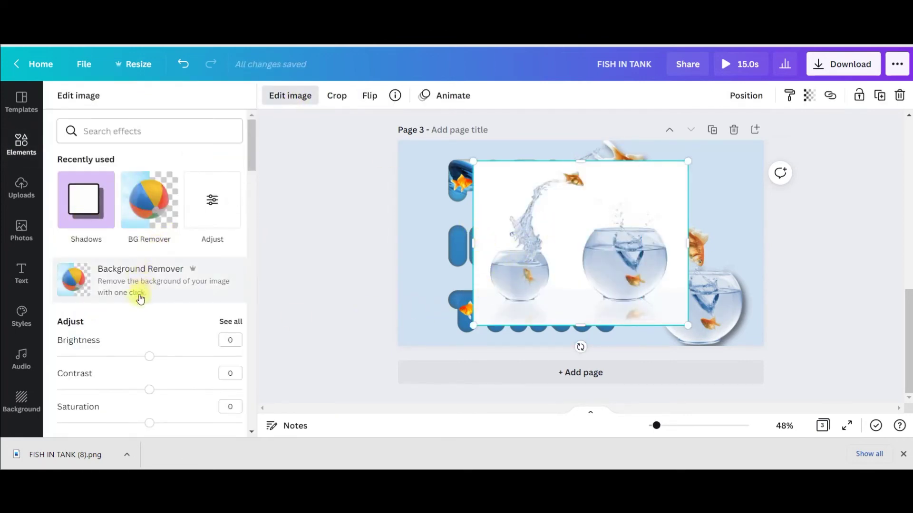
pyautogui.click(147, 211)
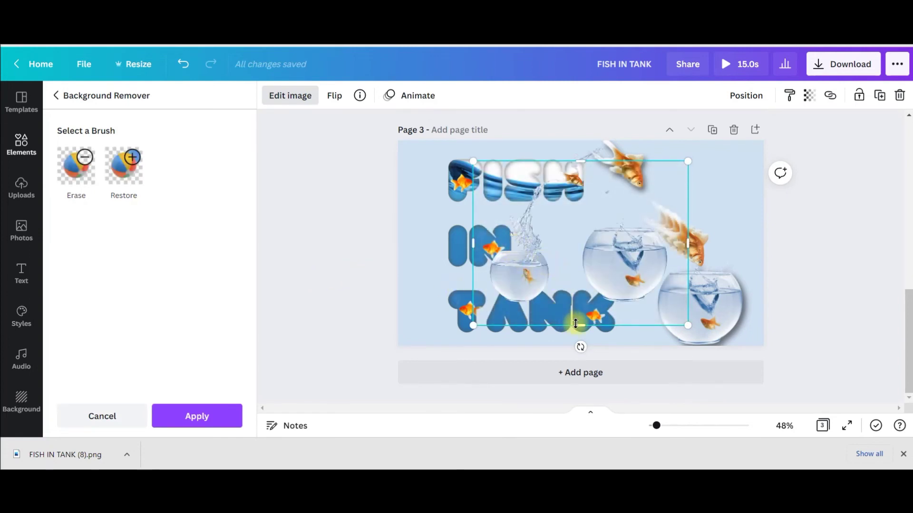
pyautogui.moveTo(575, 324); pyautogui.dragTo(564, 212)
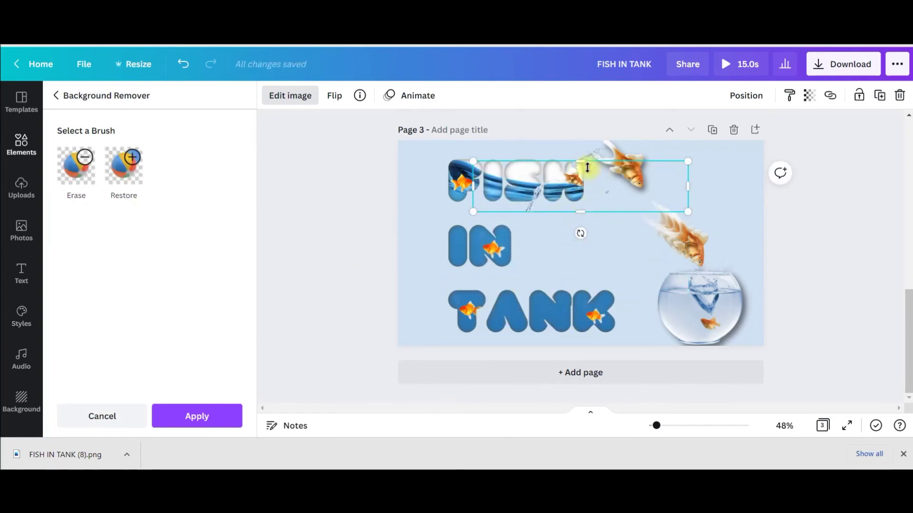
pyautogui.moveTo(581, 164); pyautogui.dragTo(599, 183)
pyautogui.moveTo(654, 194); pyautogui.dragTo(573, 189)
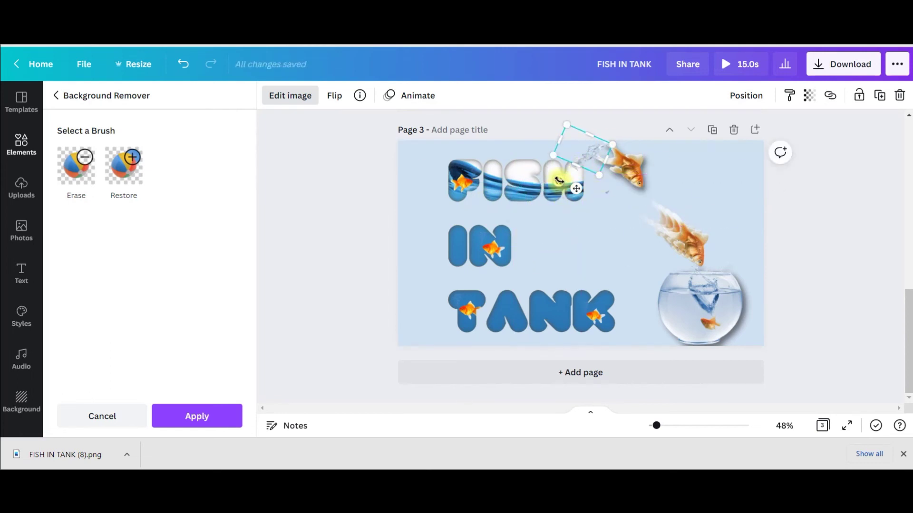
pyautogui.click(797, 205)
# Search the elements for 'shatter glass'.
pyautogui.click(605, 312)
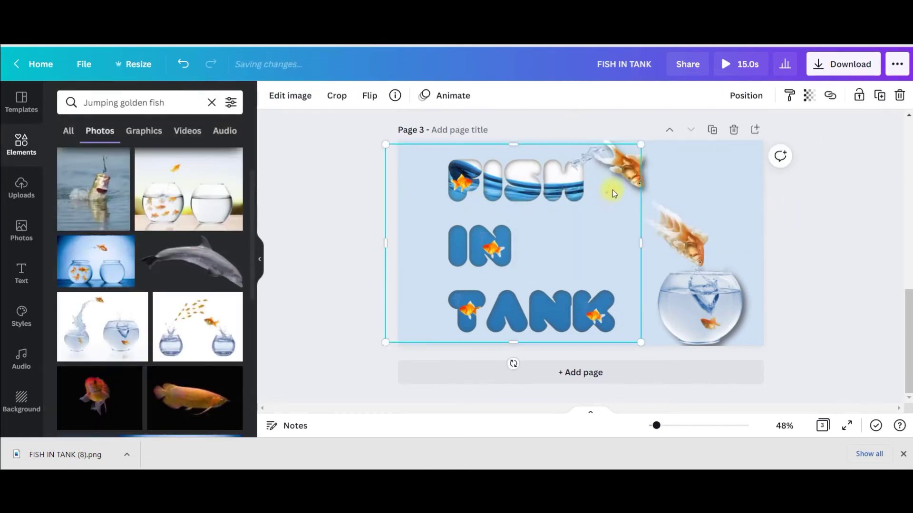
pyautogui.click(613, 195)
pyautogui.click(837, 255)
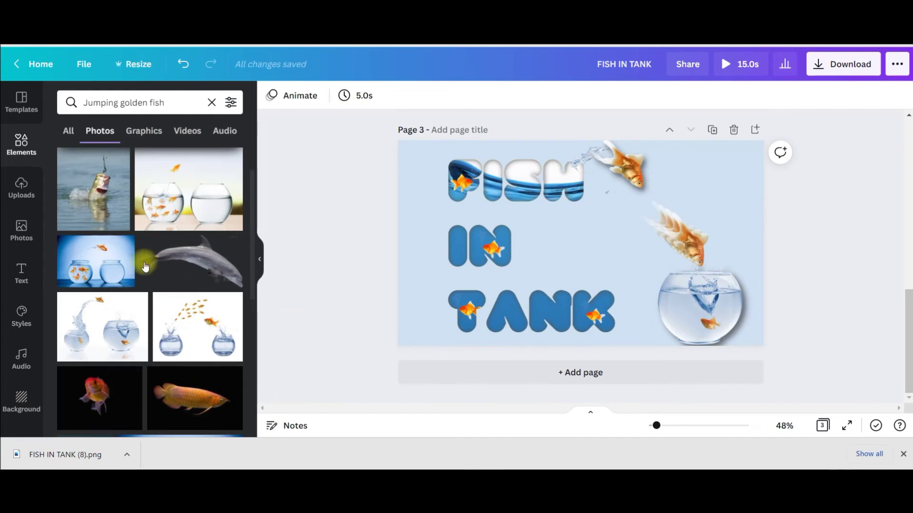
pyautogui.scroll(2, 200, 247)
pyautogui.scroll(10, 472, 240)
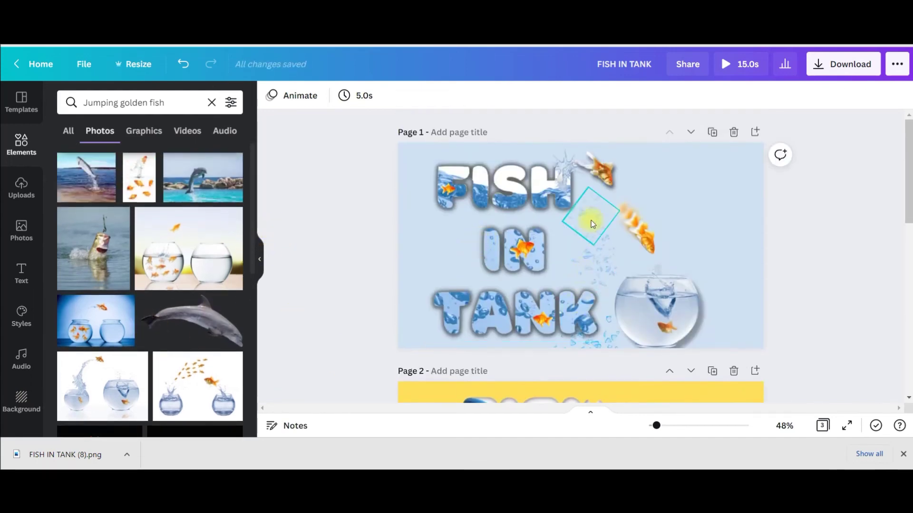
pyautogui.scroll(-7, 284, 171)
pyautogui.scroll(-3, 284, 172)
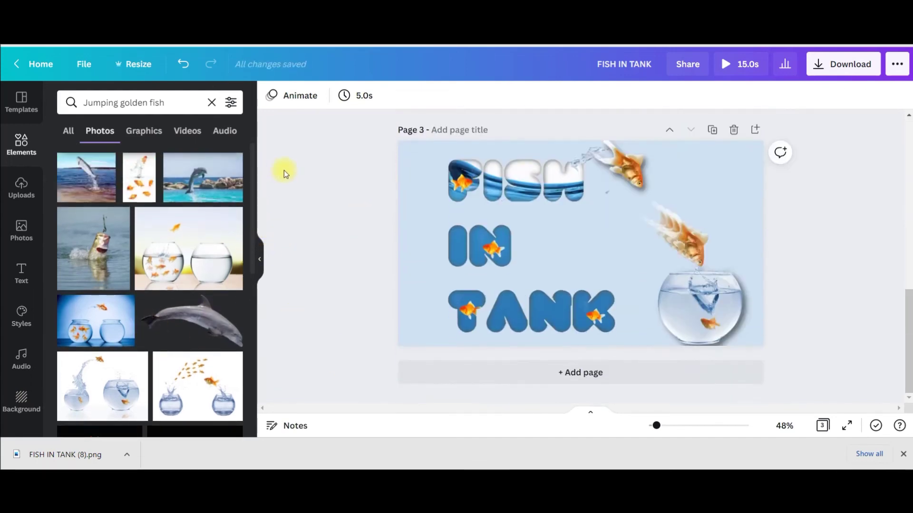
pyautogui.click(209, 102)
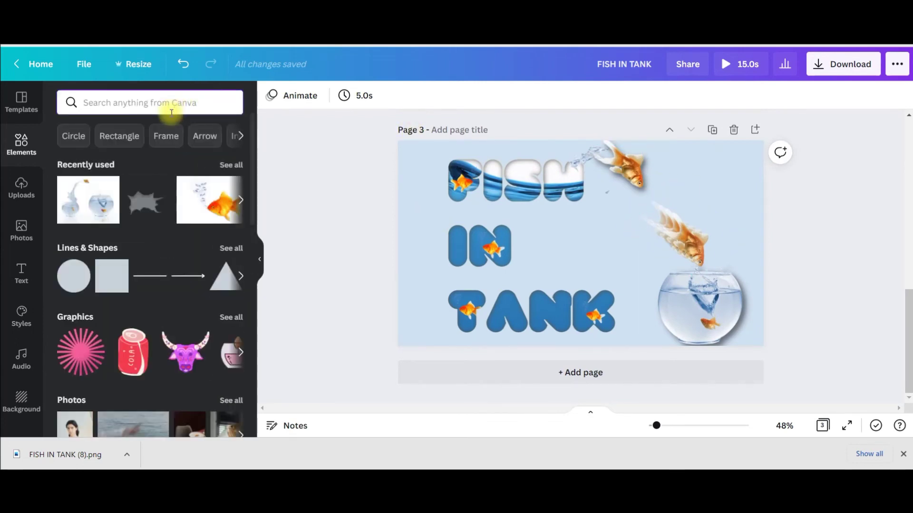
pyautogui.click(172, 110)
pyautogui.write('shatter glass')
pyautogui.press('Return')
pyautogui.click(214, 180)
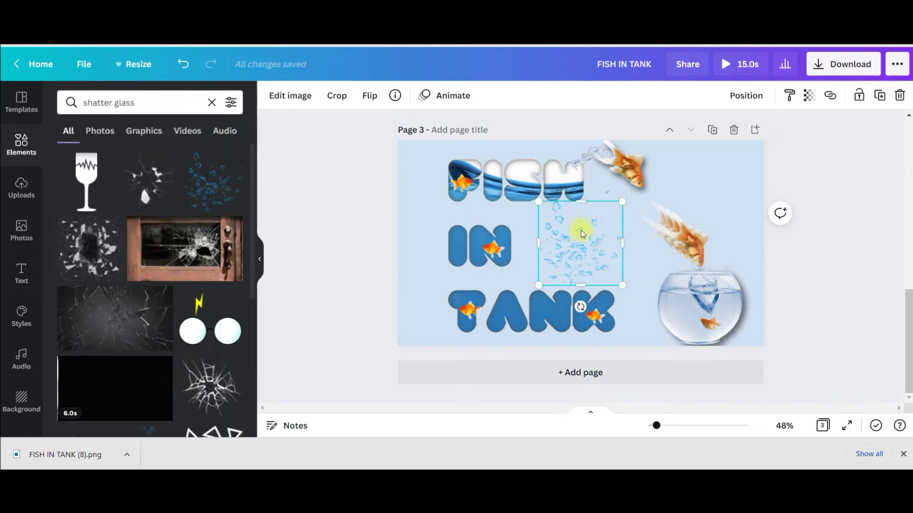
# Place the shattered glass between the goldfish, tilt it along the path, and fade it to 69.
pyautogui.moveTo(580, 298); pyautogui.dragTo(590, 264)
pyautogui.moveTo(612, 224); pyautogui.dragTo(612, 215)
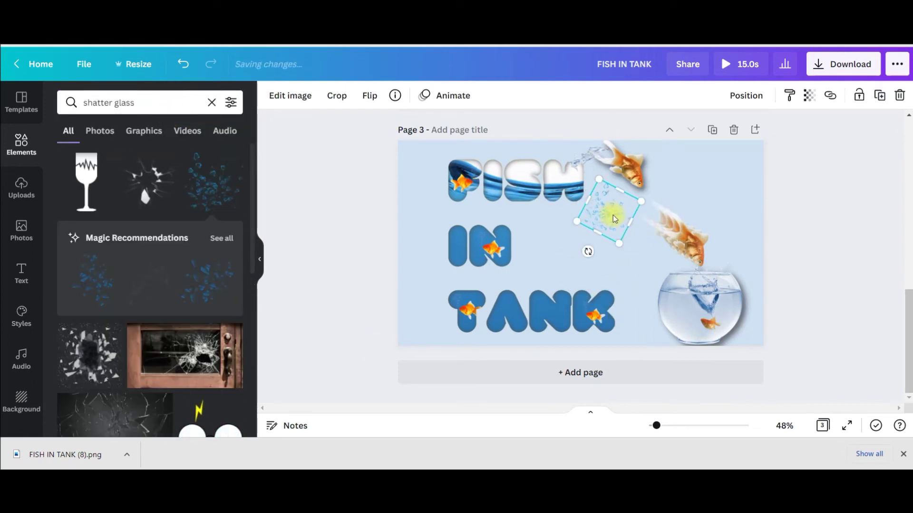
pyautogui.click(807, 100)
pyautogui.moveTo(762, 131); pyautogui.dragTo(746, 131)
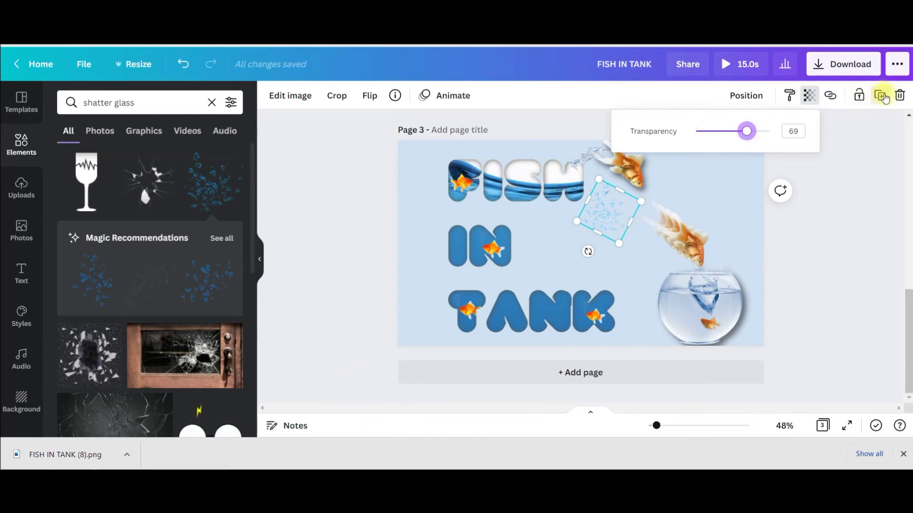
# Duplicate the glass shards, move the copy toward the bowl, and set transparency about 70.
pyautogui.click(881, 97)
pyautogui.moveTo(592, 253); pyautogui.dragTo(613, 257)
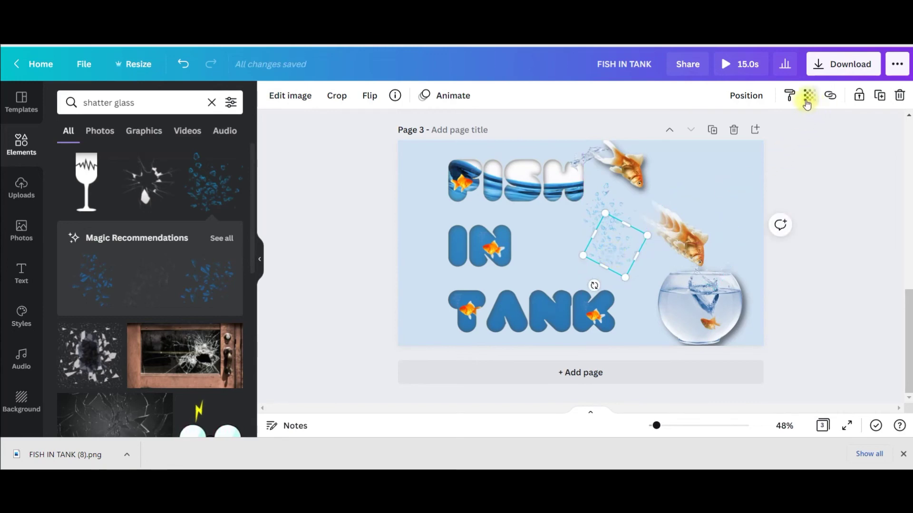
pyautogui.click(807, 100)
pyautogui.moveTo(767, 131)
pyautogui.mouseDown()
pyautogui.moveTo(735, 133)
pyautogui.moveTo(751, 132)
pyautogui.mouseUp()
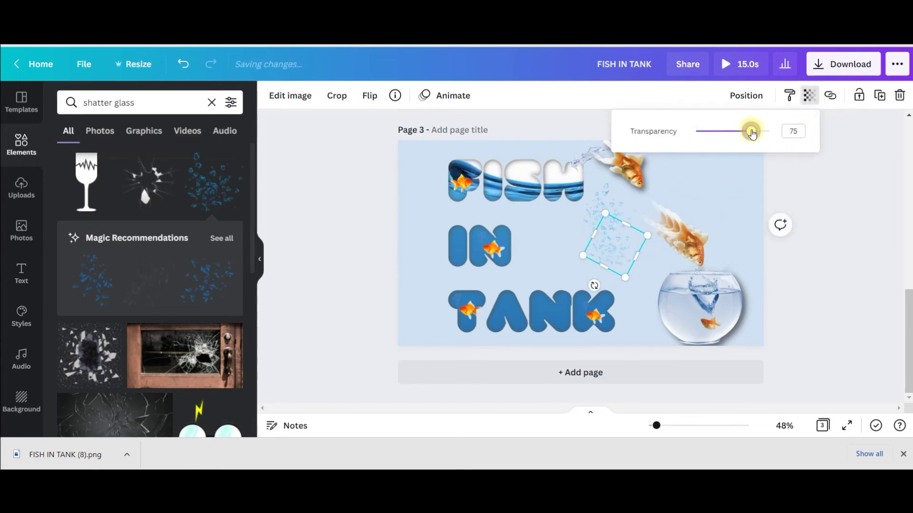
# Add another shard copy beside the fishbowl and send it one layer backward.
pyautogui.click(880, 96)
pyautogui.click(808, 95)
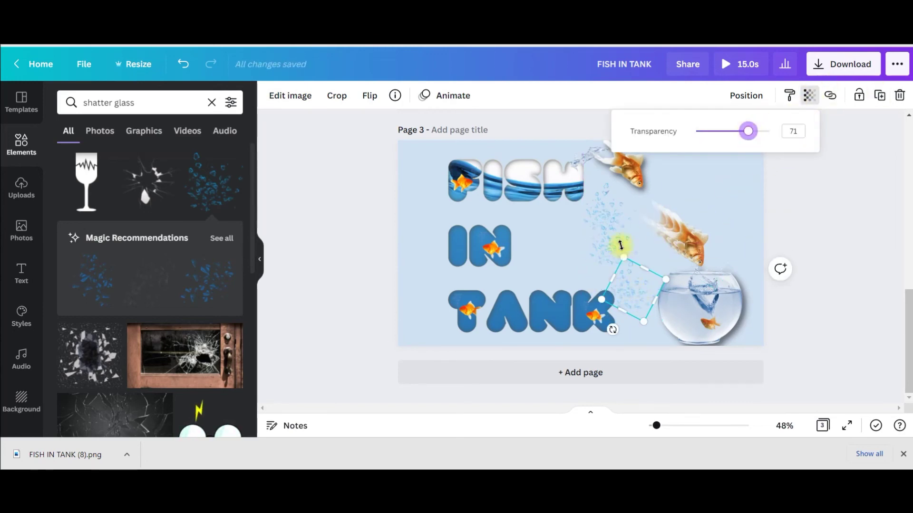
pyautogui.moveTo(617, 276); pyautogui.dragTo(625, 313)
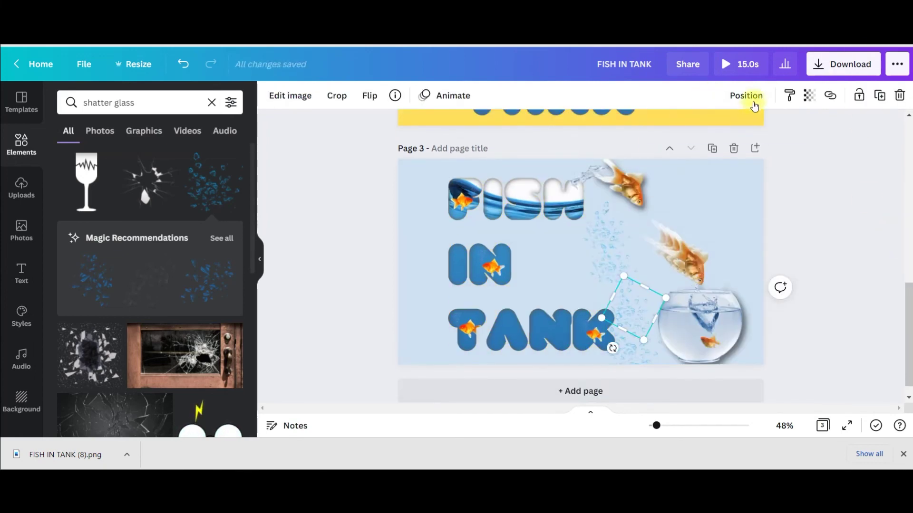
pyautogui.click(746, 95)
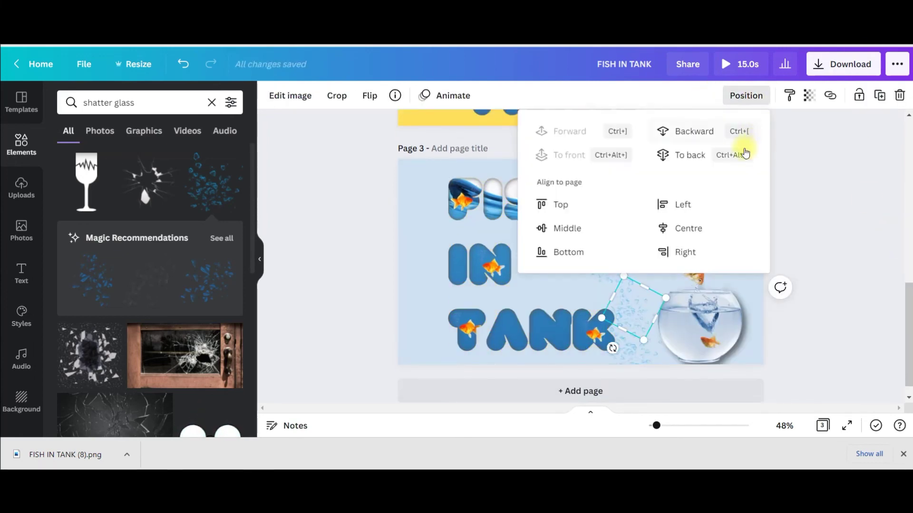
pyautogui.click(700, 135)
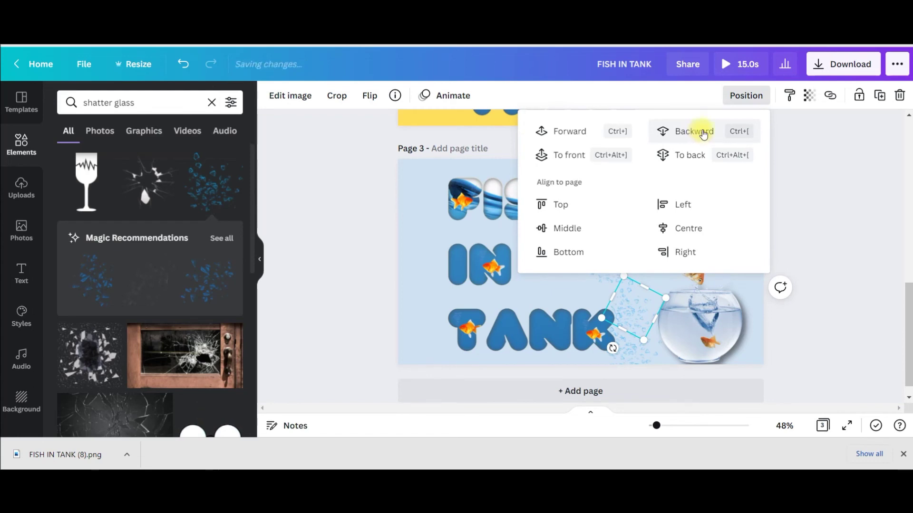
pyautogui.click(855, 180)
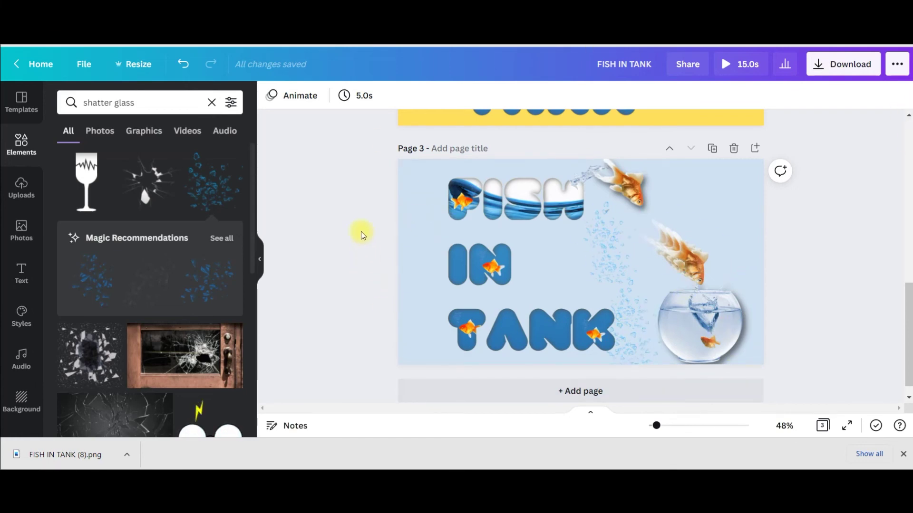
pyautogui.scroll(10, 879, 230)
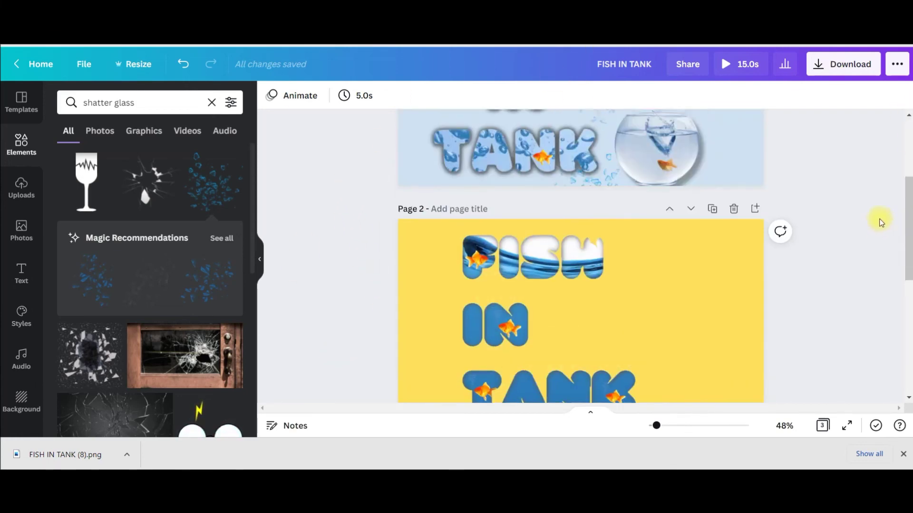
pyautogui.scroll(-6, 649, 212)
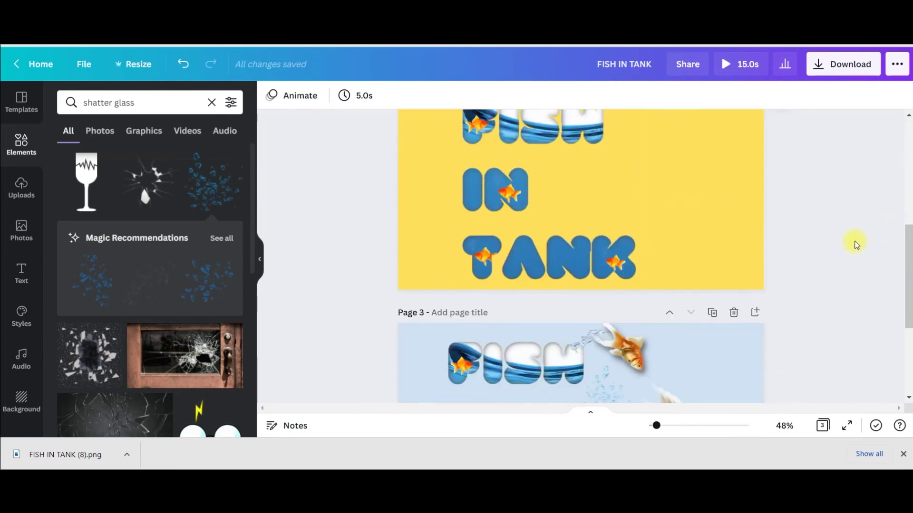
pyautogui.scroll(5, 673, 224)
pyautogui.scroll(2, 615, 271)
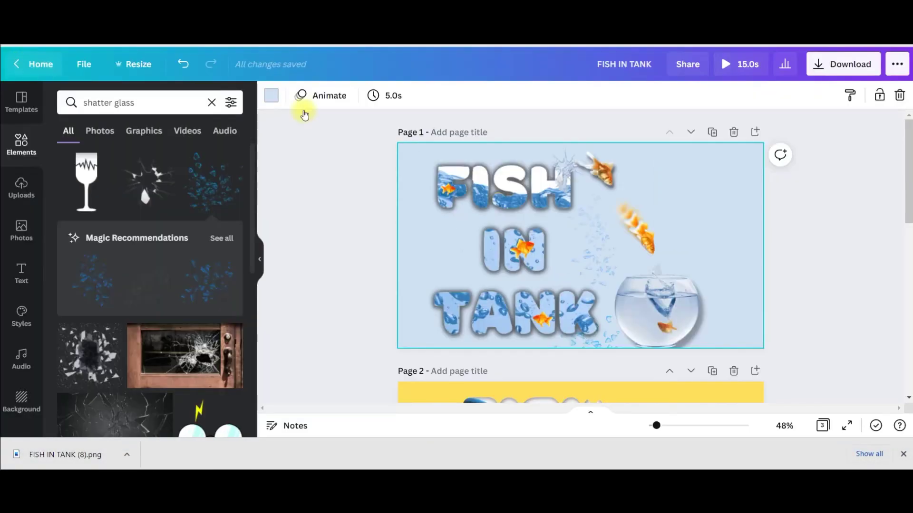
pyautogui.scroll(-10, 838, 235)
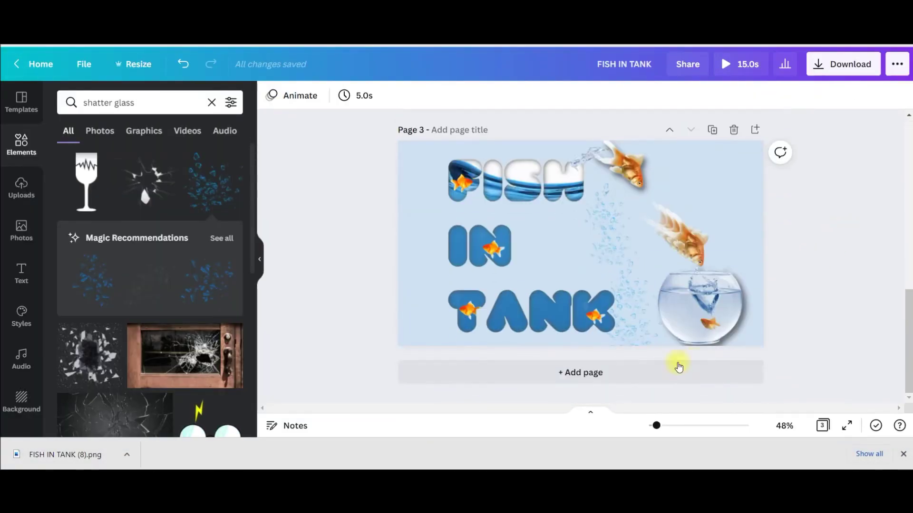
pyautogui.click(593, 326)
# Give the top goldfish a Fade animation.
pyautogui.click(511, 354)
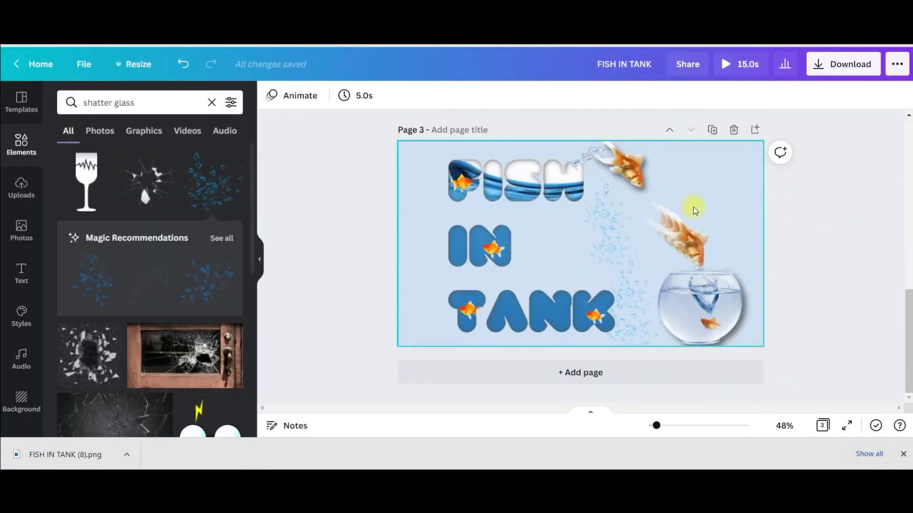
pyautogui.click(623, 169)
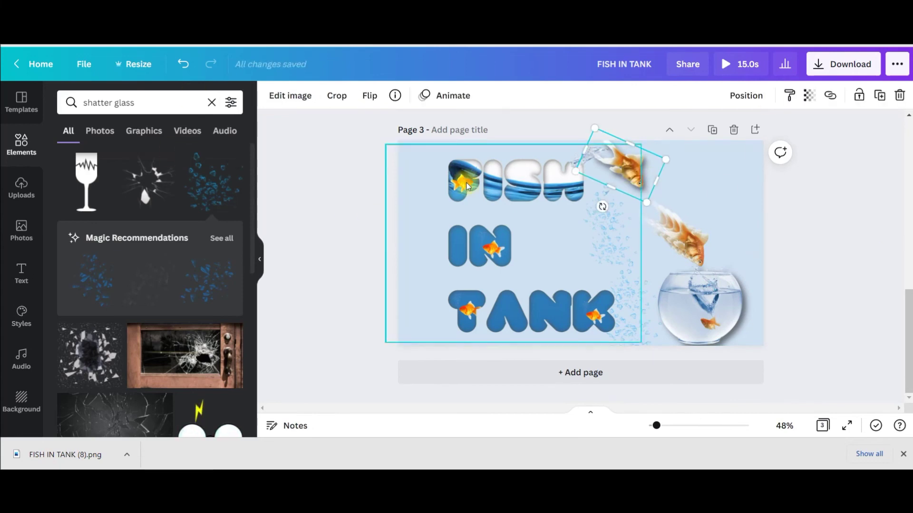
pyautogui.click(601, 204)
pyautogui.hotkey('ctrl', 'z')
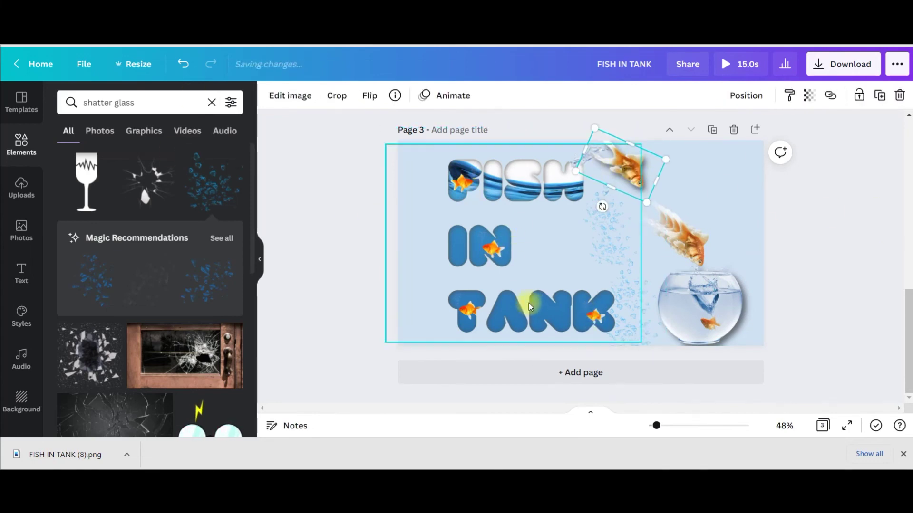
pyautogui.click(453, 96)
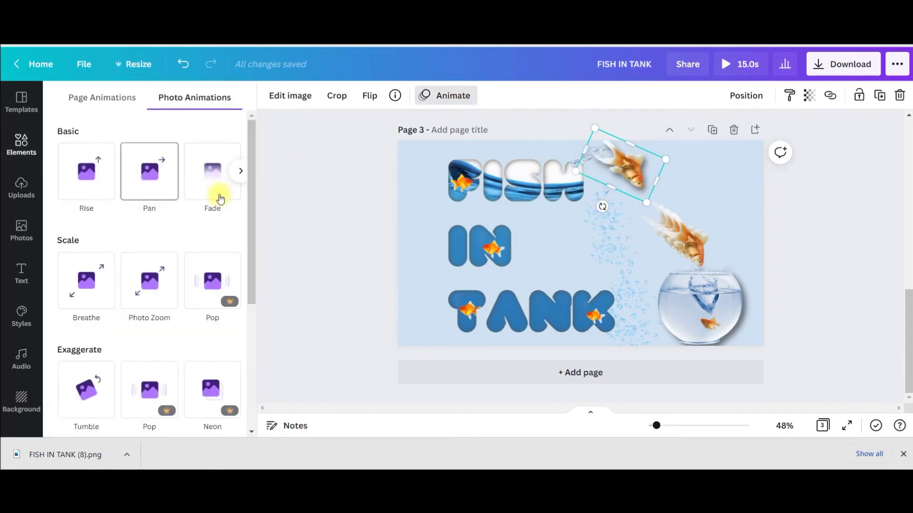
pyautogui.click(212, 185)
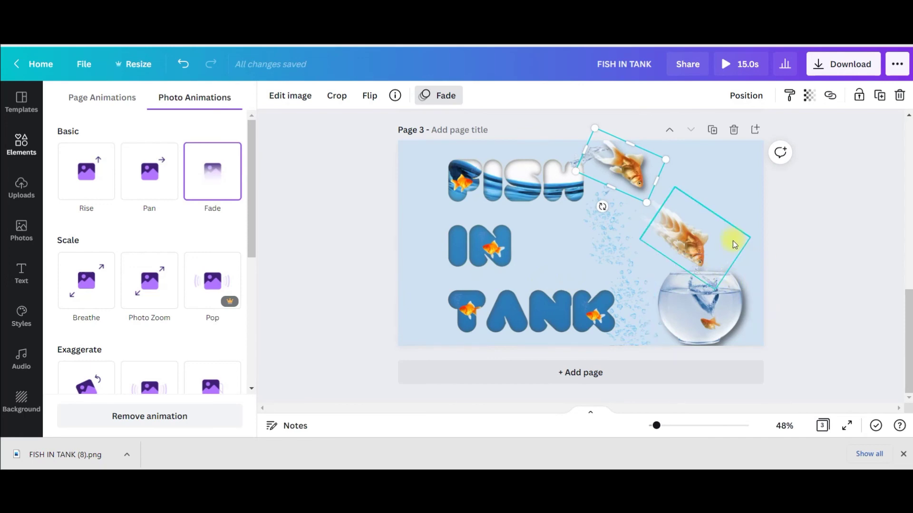
pyautogui.click(793, 209)
# Give the leaping middle goldfish a Photo Zoom animation.
pyautogui.click(740, 214)
pyautogui.click(292, 95)
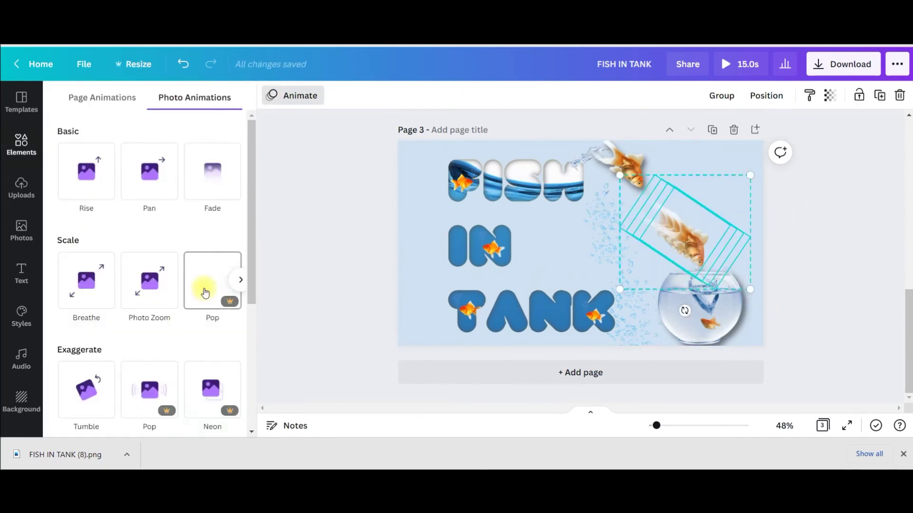
pyautogui.scroll(-4, 147, 286)
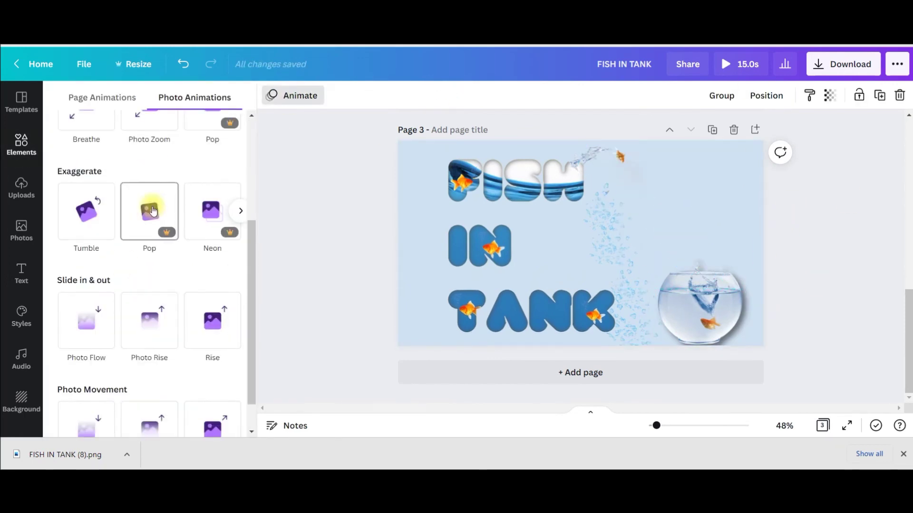
pyautogui.scroll(3, 140, 229)
pyautogui.click(139, 229)
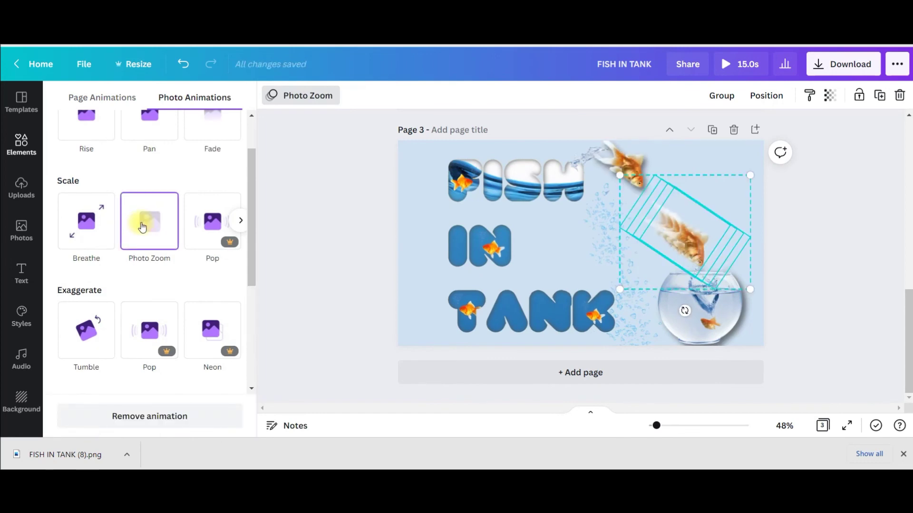
pyautogui.click(824, 311)
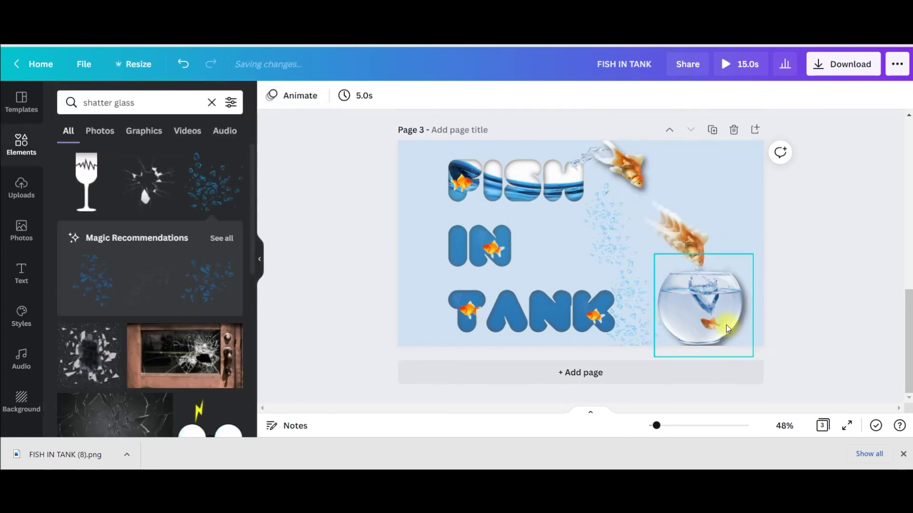
# Apply the Pop animation to the fishbowl and check the top goldfish's animation.
pyautogui.click(711, 322)
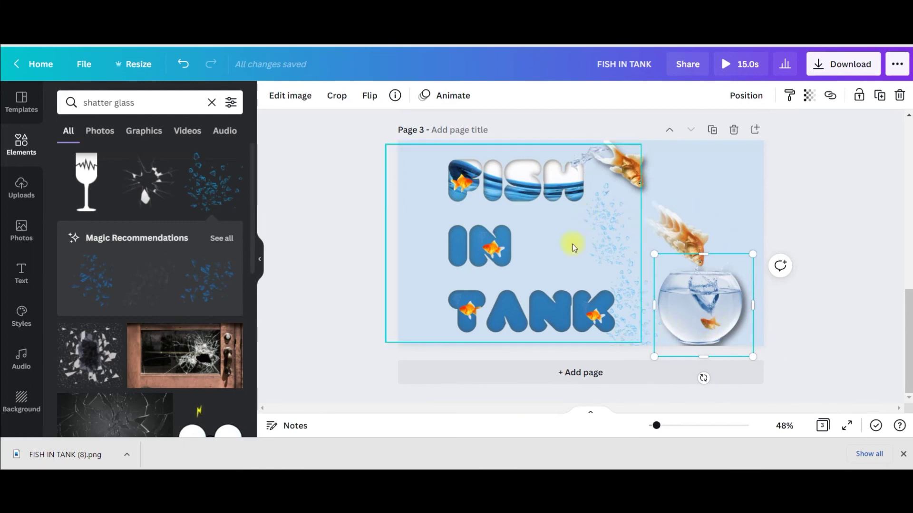
pyautogui.click(290, 96)
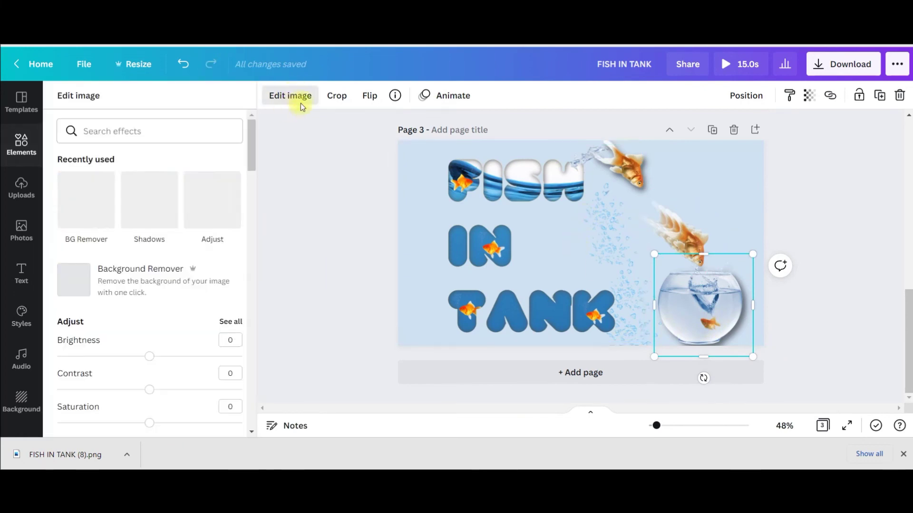
pyautogui.click(451, 95)
pyautogui.click(207, 299)
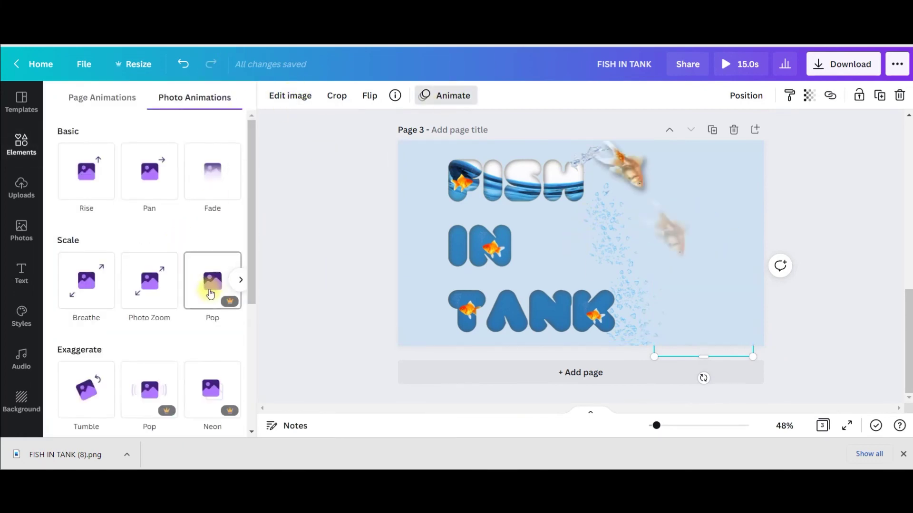
pyautogui.click(211, 292)
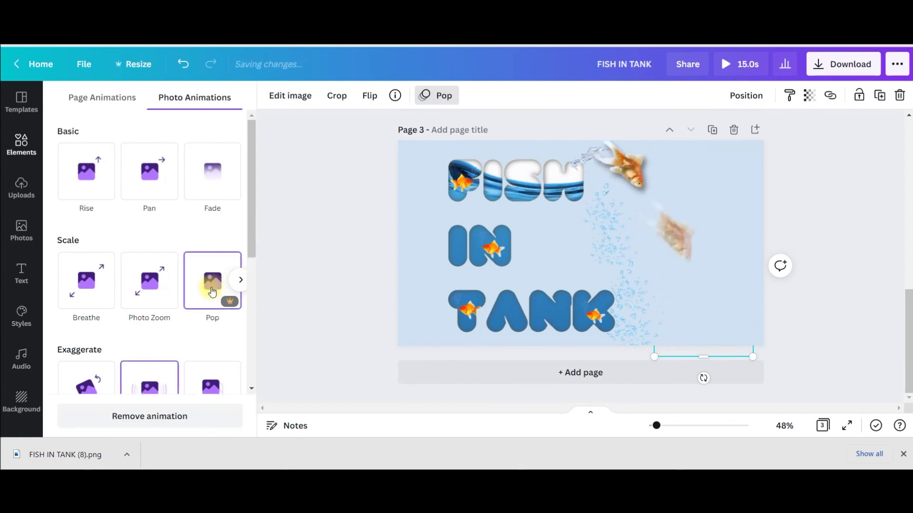
pyautogui.press('Escape')
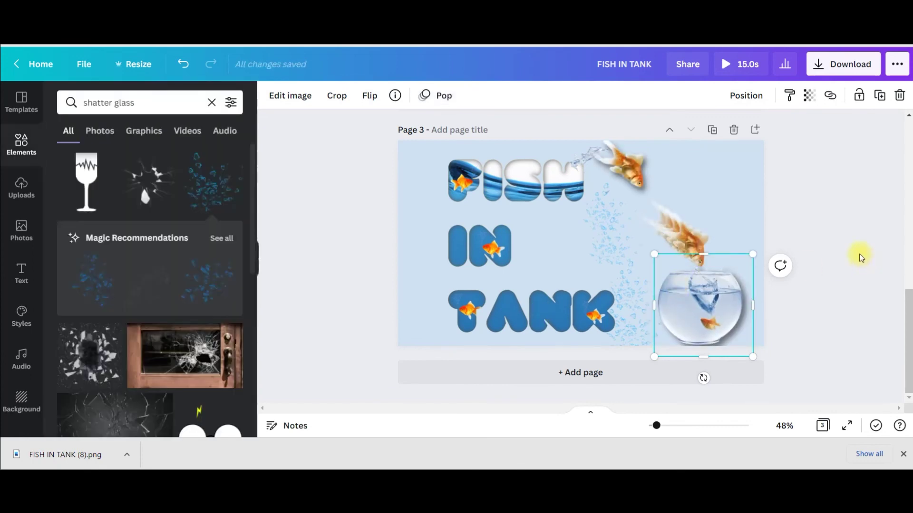
pyautogui.click(616, 164)
pyautogui.click(836, 275)
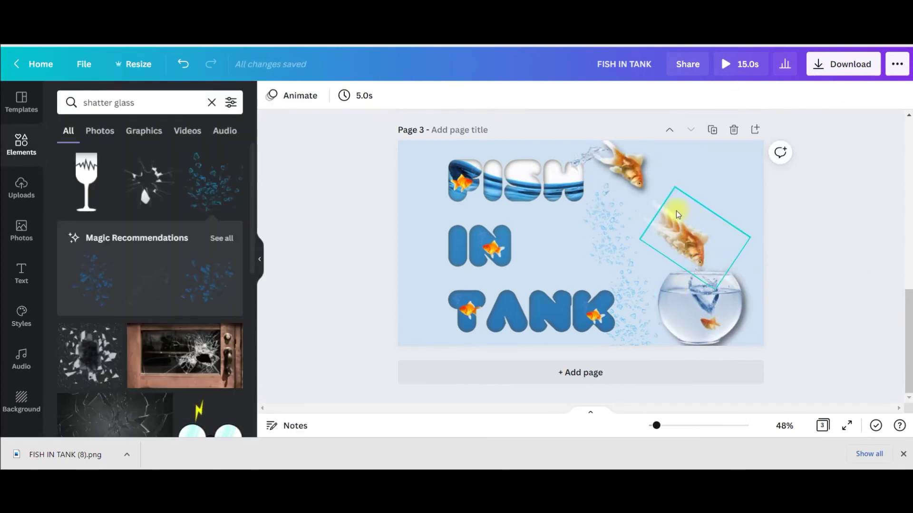
# Select page 3's background to preview the animated FISH IN TANK design.
pyautogui.click(420, 143)
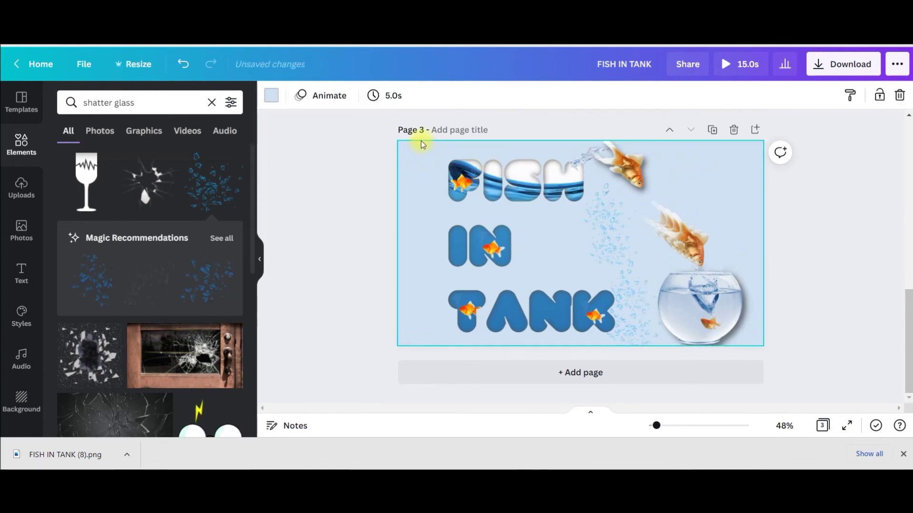